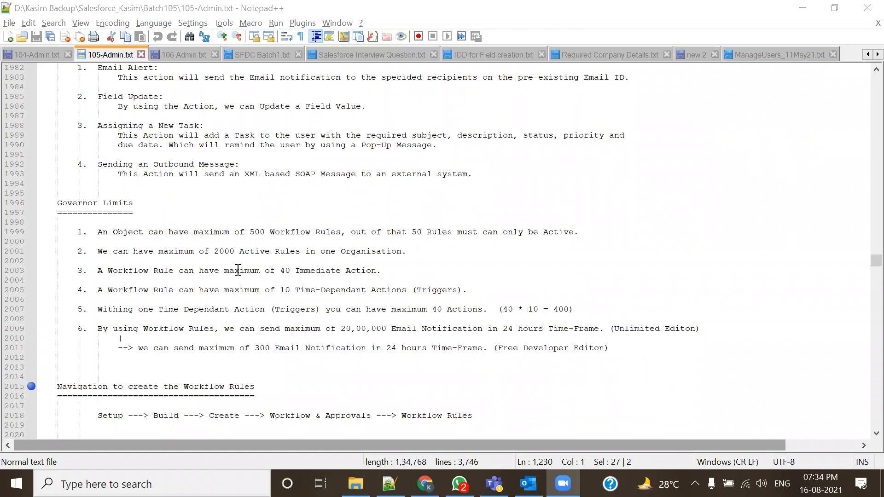
- Scroll 105-Admin.txt up from Governor Limits to the Workflow Rules Event/Action table and criteria types
{"action": "scroll", "coordinate": [230, 178], "scroll_direction": "up", "scroll_amount": 5}
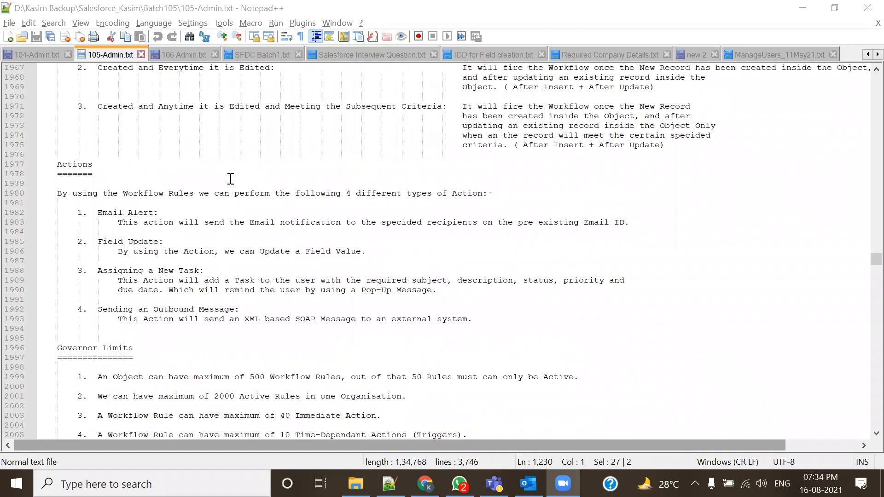
{"action": "scroll", "coordinate": [231, 179], "scroll_direction": "up", "scroll_amount": 4}
{"action": "scroll", "coordinate": [208, 236], "scroll_direction": "up", "scroll_amount": 5}
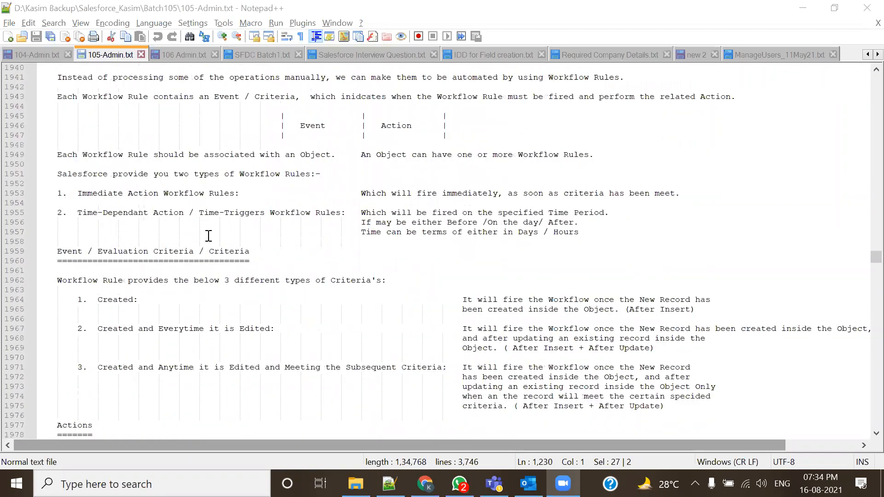
{"action": "scroll", "coordinate": [208, 236], "scroll_direction": "up", "scroll_amount": 6}
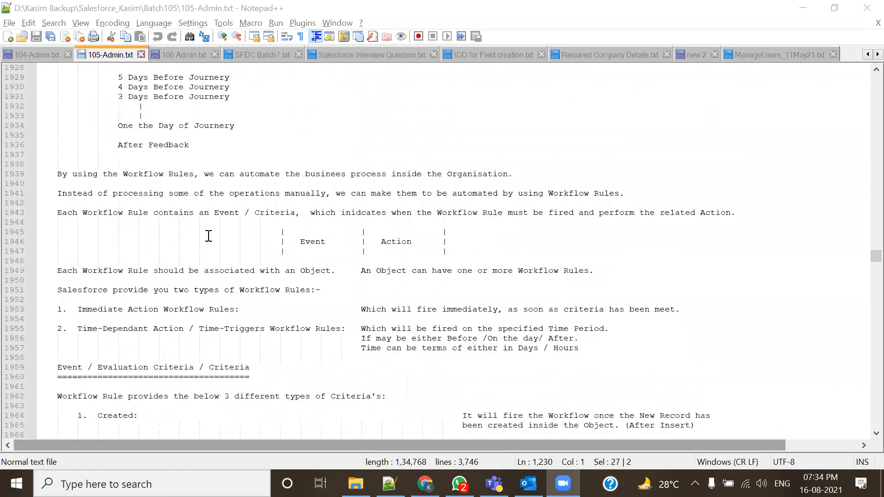
{"action": "scroll", "coordinate": [208, 236], "scroll_direction": "up", "scroll_amount": 2}
{"action": "scroll", "coordinate": [208, 236], "scroll_direction": "down", "scroll_amount": 1}
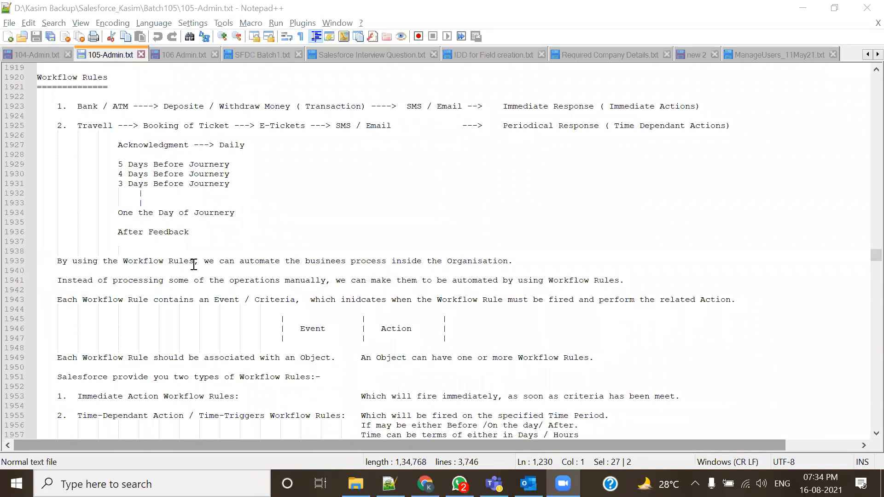
{"action": "scroll", "coordinate": [200, 257], "scroll_direction": "down", "scroll_amount": 4}
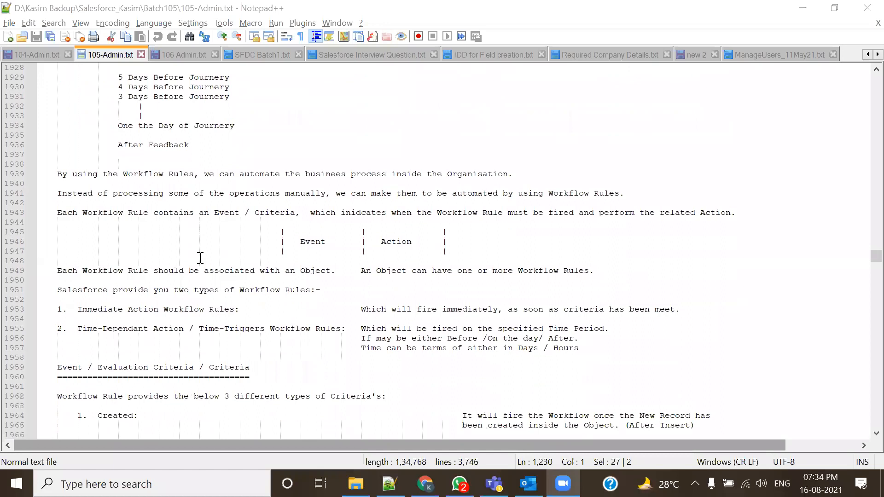
{"action": "scroll", "coordinate": [199, 256], "scroll_direction": "down", "scroll_amount": 2}
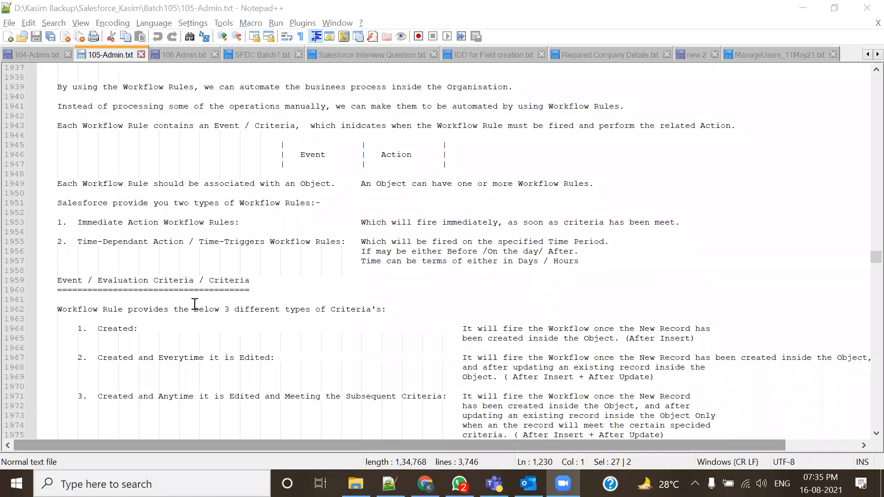
- Highlight the terms Event and Action in the Workflow Rules notes
{"action": "scroll", "coordinate": [195, 304], "scroll_direction": "down", "scroll_amount": 1}
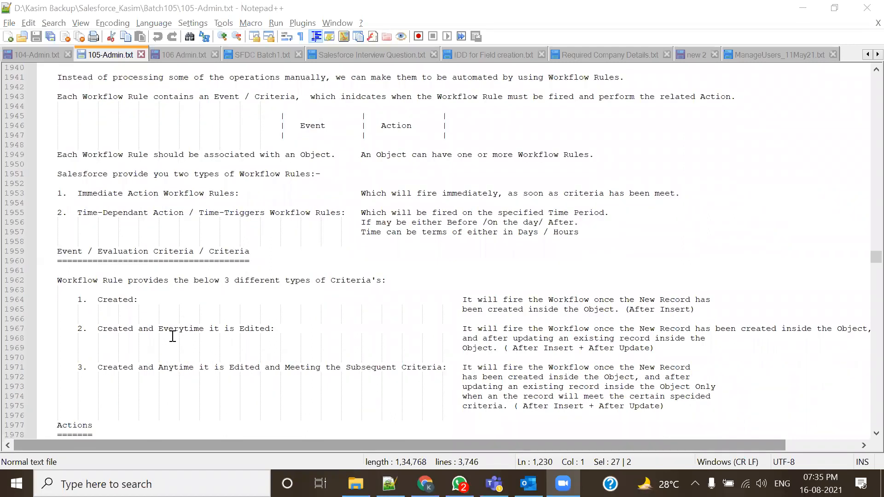
{"action": "double_click", "coordinate": [308, 125]}
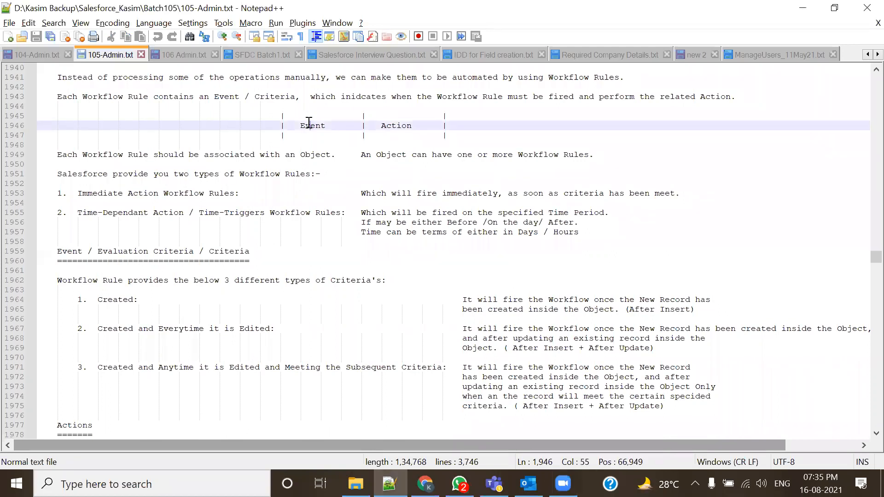
{"action": "scroll", "coordinate": [230, 292], "scroll_direction": "down", "scroll_amount": 1}
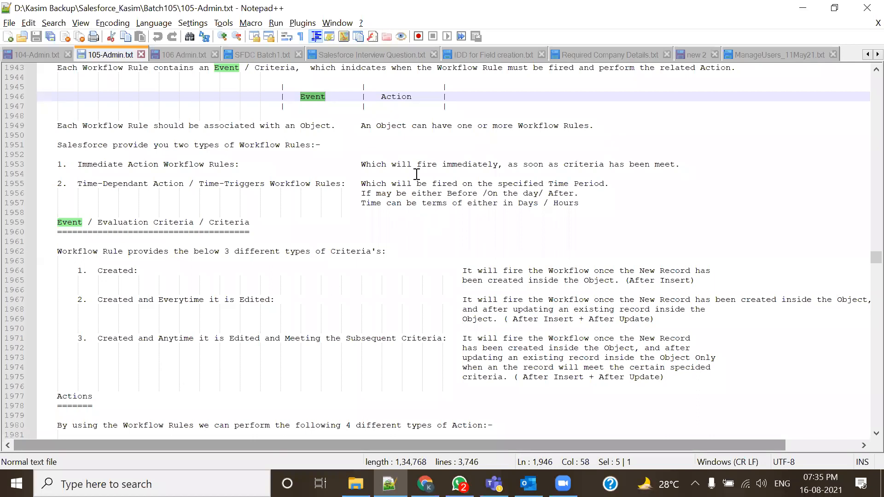
{"action": "left_click", "coordinate": [381, 97]}
{"action": "left_click", "coordinate": [401, 96], "text": "shift"}
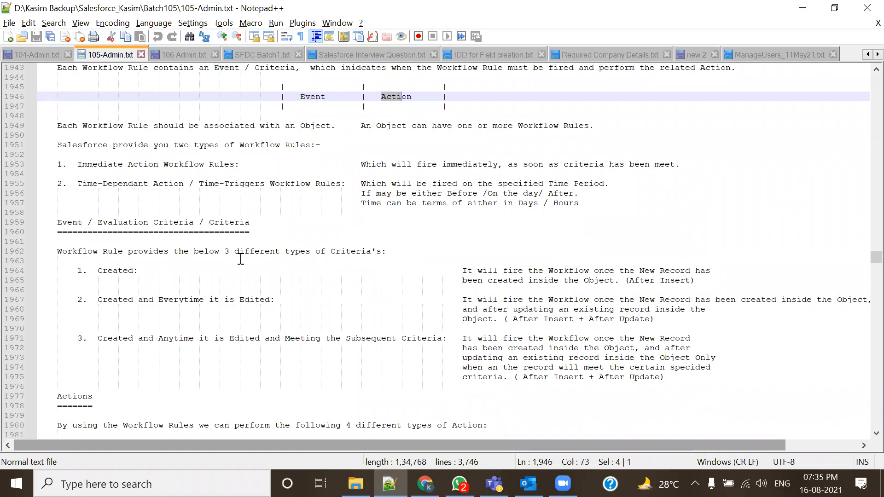
- Highlight the Immediate Action and Time-Dependant rule types, then scroll to the Actions section
{"action": "left_click_drag", "start_coordinate": [74, 165], "coordinate": [218, 157]}
{"action": "left_click_drag", "start_coordinate": [76, 183], "coordinate": [155, 180]}
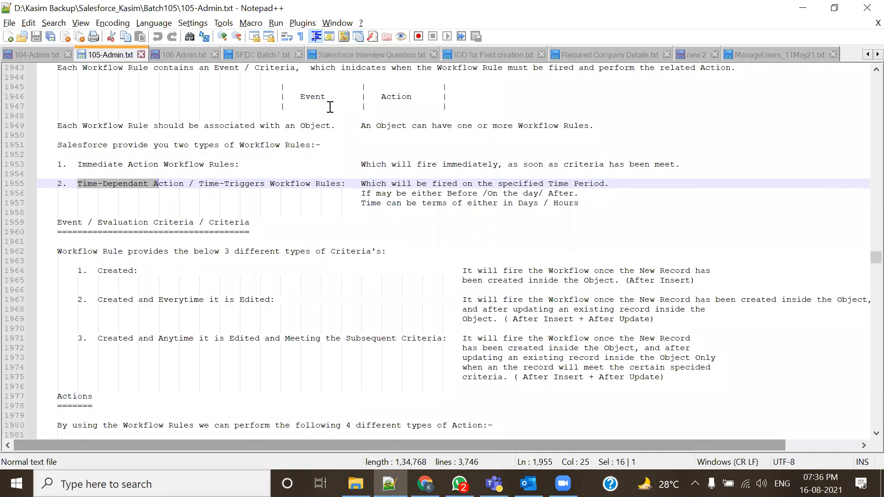
{"action": "left_click_drag", "start_coordinate": [77, 165], "coordinate": [231, 168]}
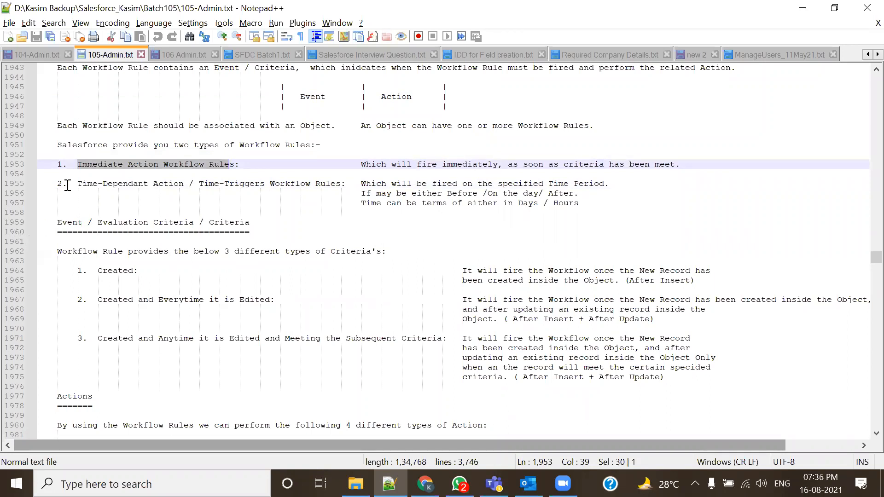
{"action": "scroll", "coordinate": [177, 308], "scroll_direction": "down", "scroll_amount": 8}
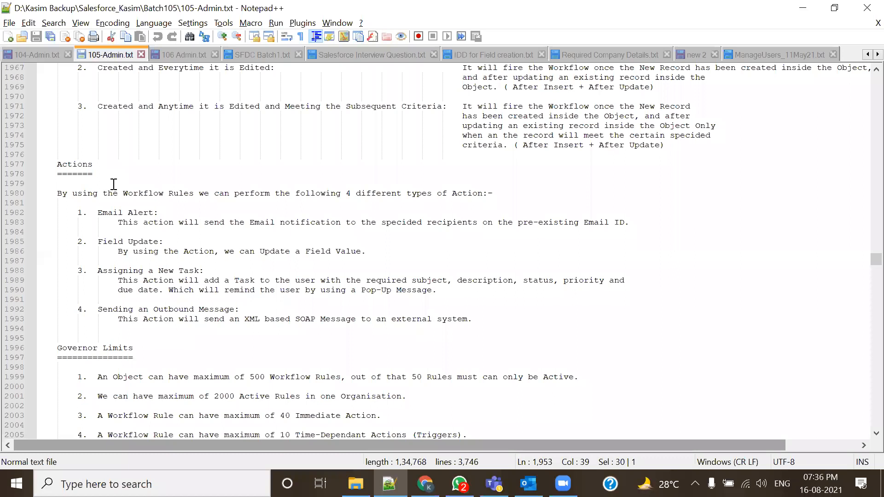
- Highlight the four action types: Email Alert, Field Update, Assigning a New Task, Sending an Outbound Message
{"action": "left_click_drag", "start_coordinate": [97, 212], "coordinate": [174, 222]}
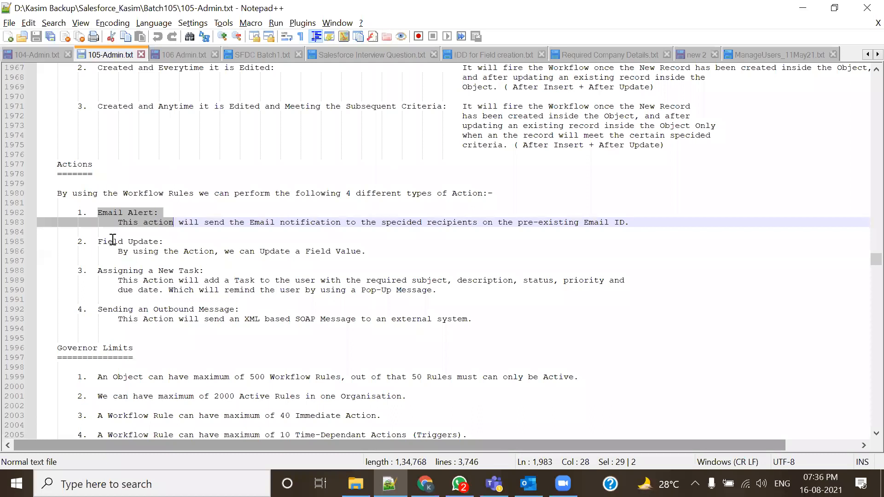
{"action": "left_click_drag", "start_coordinate": [98, 242], "coordinate": [160, 244]}
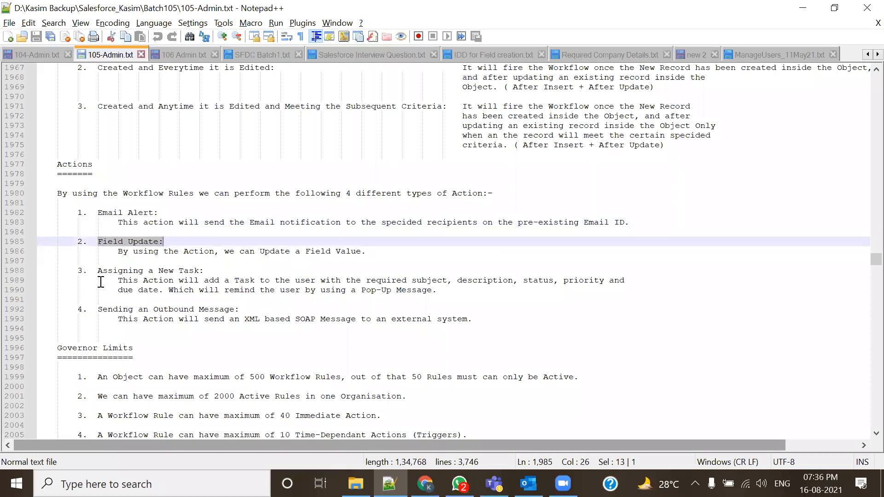
{"action": "left_click_drag", "start_coordinate": [98, 271], "coordinate": [200, 271]}
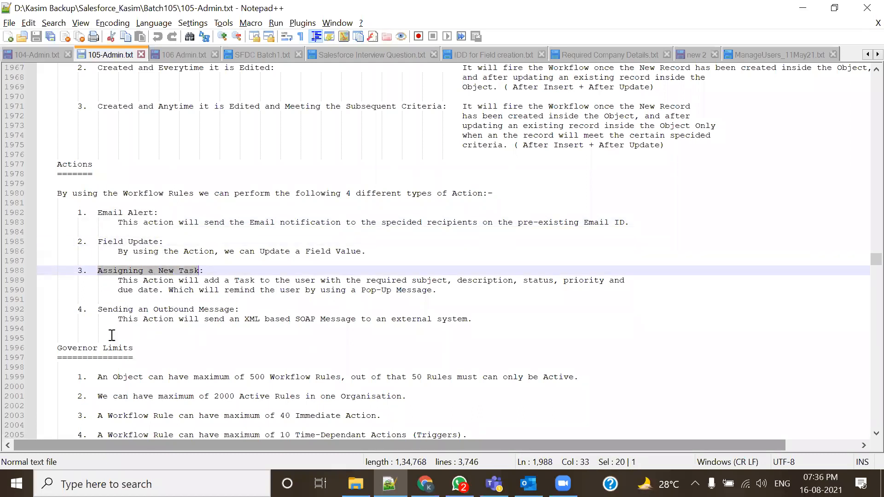
{"action": "left_click_drag", "start_coordinate": [100, 309], "coordinate": [232, 310]}
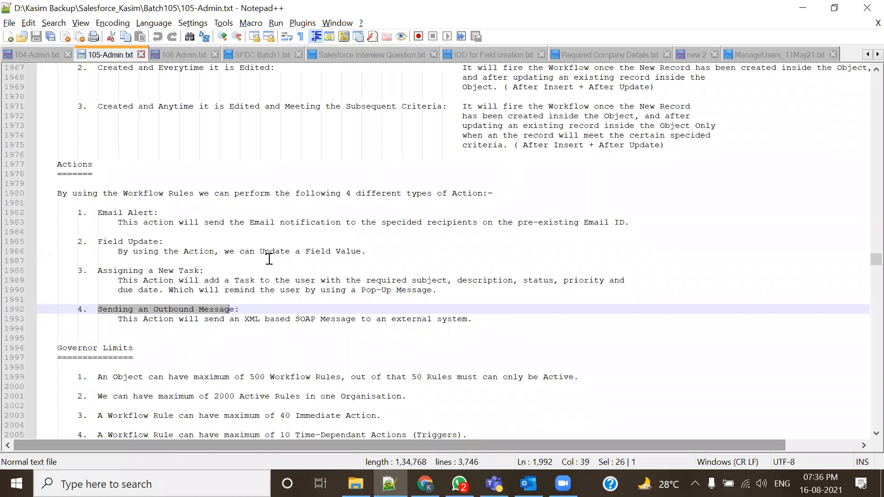
- Scroll down to the Lead use case and highlight its Lead Person part
{"action": "scroll", "coordinate": [267, 334], "scroll_direction": "down", "scroll_amount": 1}
{"action": "scroll", "coordinate": [267, 334], "scroll_direction": "down", "scroll_amount": 9}
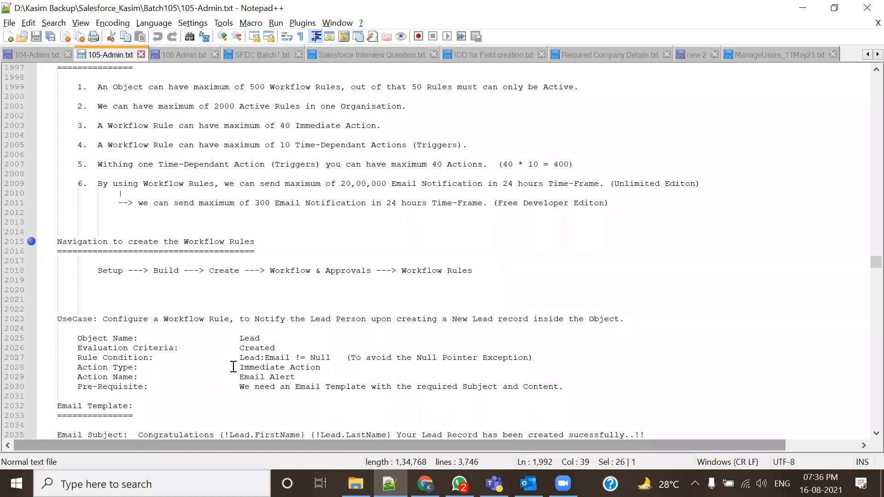
{"action": "scroll", "coordinate": [330, 207], "scroll_direction": "down", "scroll_amount": 2}
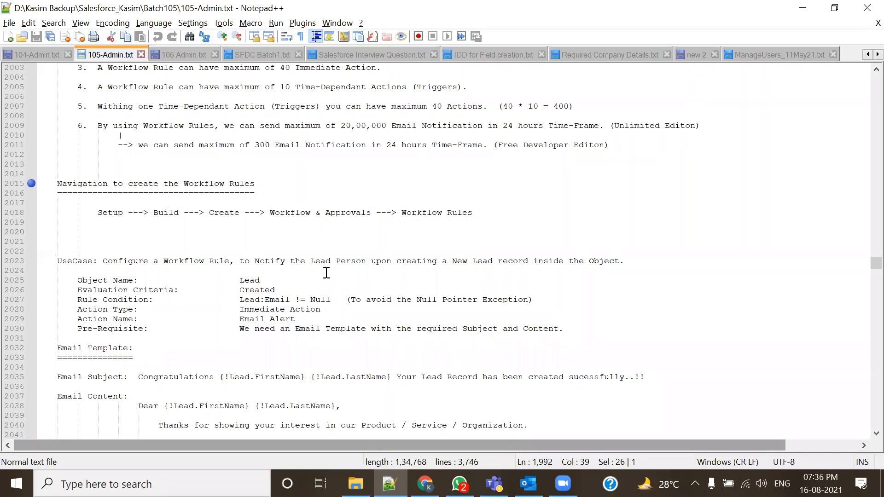
{"action": "left_click_drag", "start_coordinate": [305, 261], "coordinate": [406, 261]}
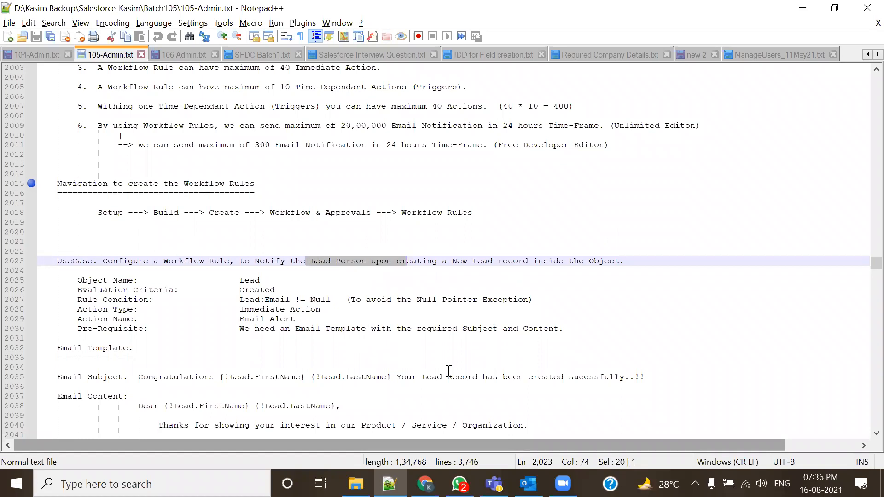
- In Chrome, sign in to the Salesforce training org with the saved username and account password
{"action": "left_click", "coordinate": [424, 483]}
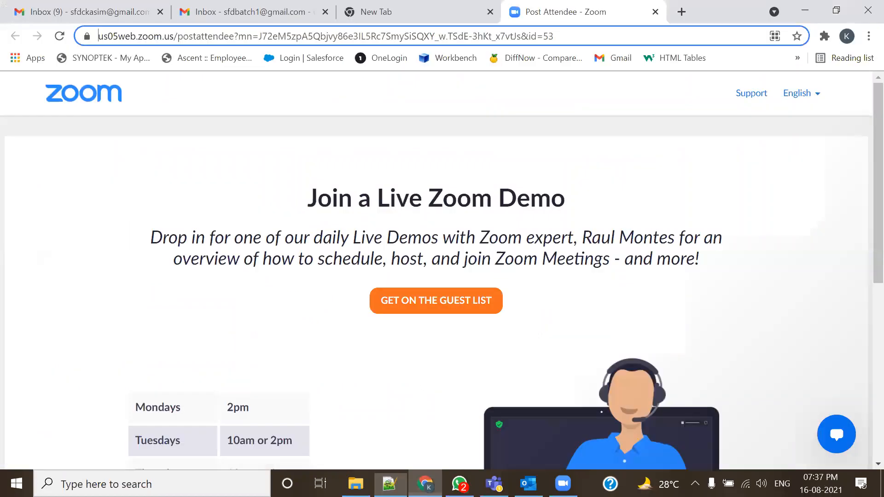
{"action": "left_click", "coordinate": [655, 11]}
{"action": "left_click", "coordinate": [306, 58]}
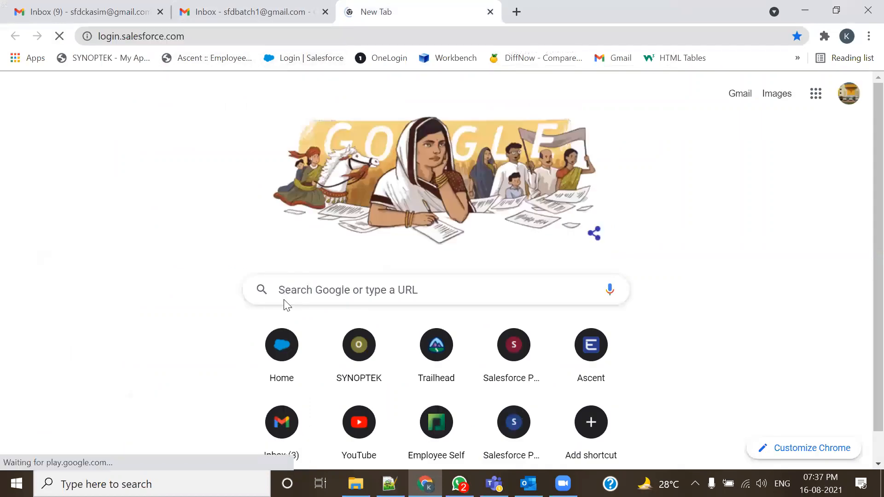
{"action": "type", "text": "tr"}
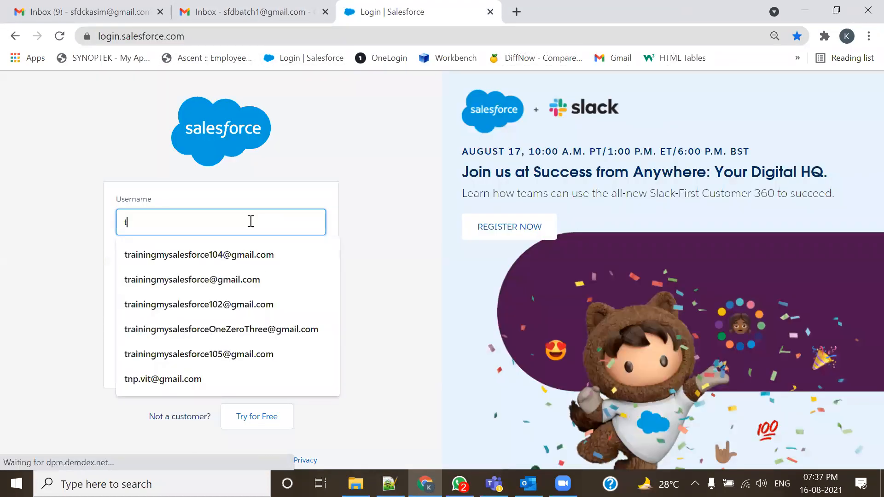
{"action": "left_click", "coordinate": [218, 352]}
{"action": "left_click", "coordinate": [242, 275]}
{"action": "type", "text": "•••"}
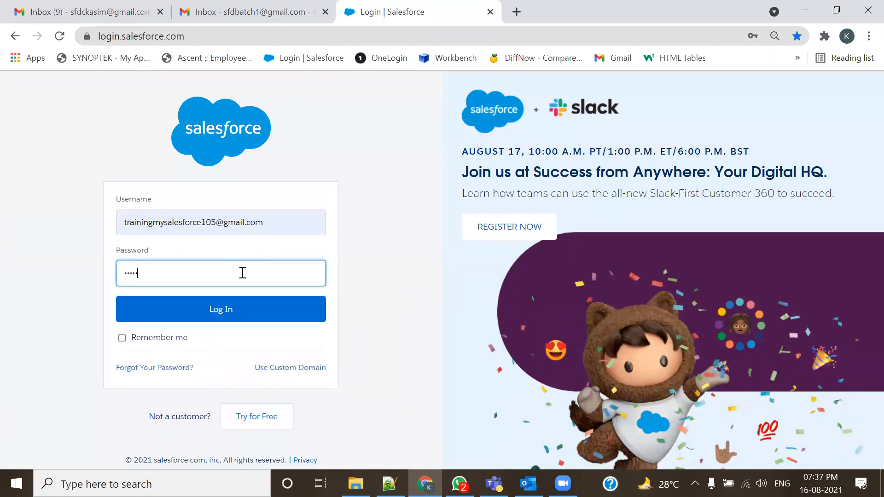
{"action": "type", "text": "••••••"}
{"action": "left_click", "coordinate": [258, 314]}
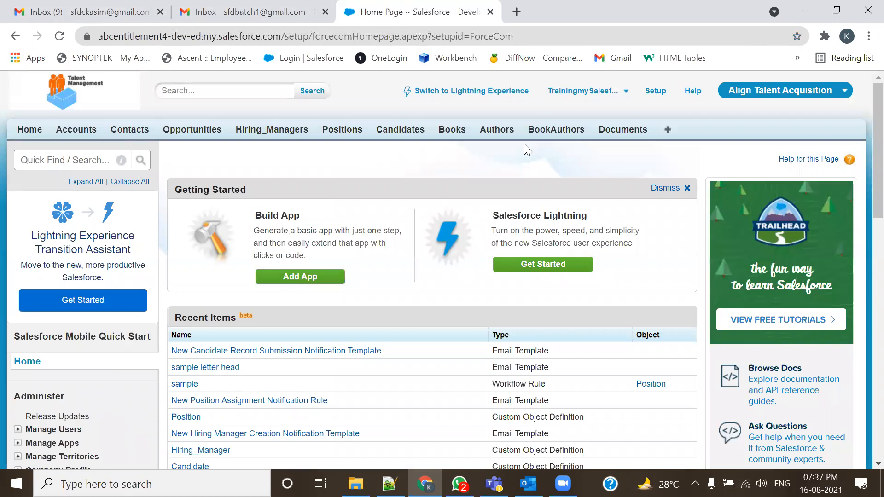
- Add the Leads tab to the tab bar, positioned right after Accounts, and save the arrangement
{"action": "left_click", "coordinate": [665, 132]}
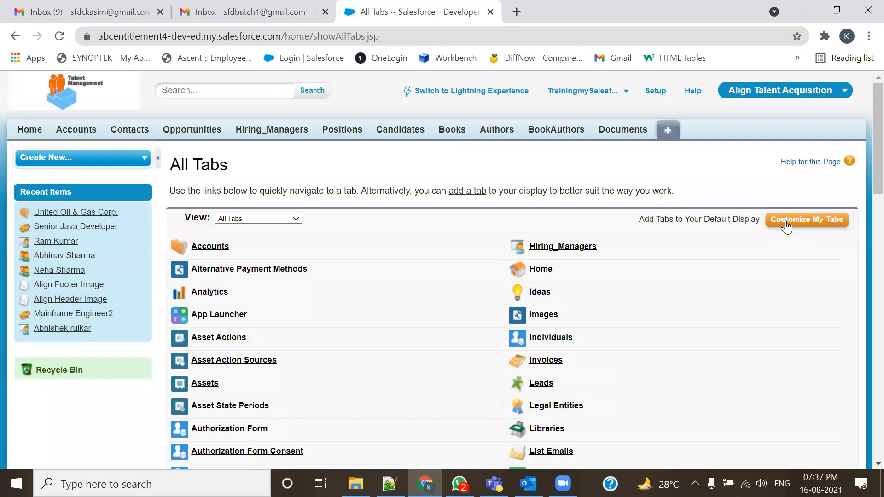
{"action": "left_click", "coordinate": [785, 226]}
{"action": "left_click", "coordinate": [217, 321]}
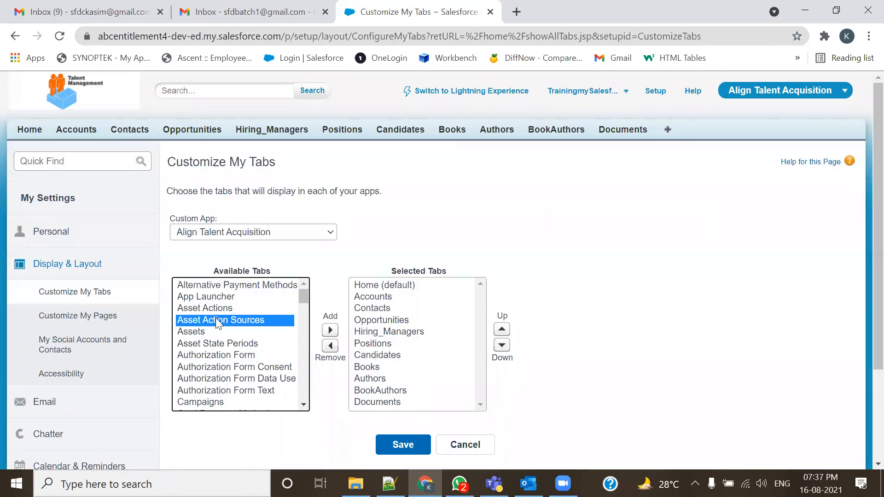
{"action": "key", "text": "l"}
{"action": "left_click", "coordinate": [330, 330]}
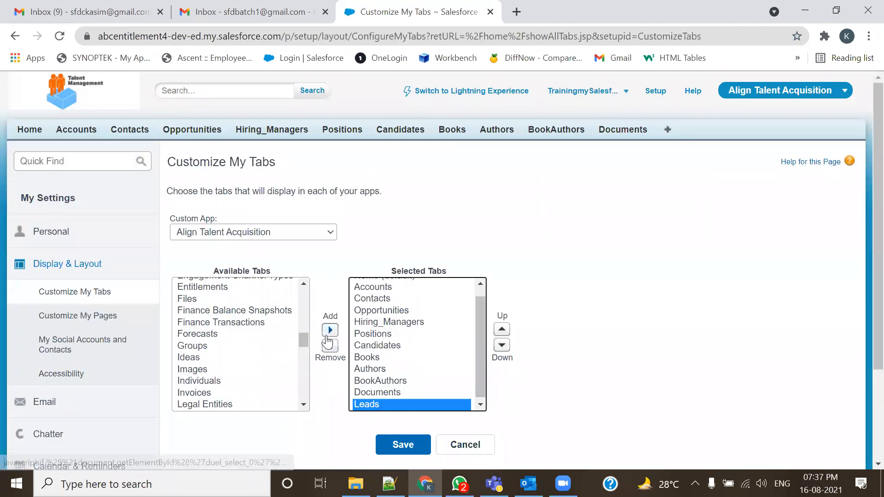
{"action": "left_click", "coordinate": [501, 330]}
{"action": "left_click", "coordinate": [501, 330]}
{"action": "left_click", "coordinate": [501, 330]}
{"action": "left_click", "coordinate": [501, 330]}
{"action": "left_click", "coordinate": [501, 329]}
{"action": "left_click", "coordinate": [501, 330]}
{"action": "left_click", "coordinate": [501, 330]}
{"action": "left_click", "coordinate": [501, 330]}
{"action": "left_click", "coordinate": [502, 330]}
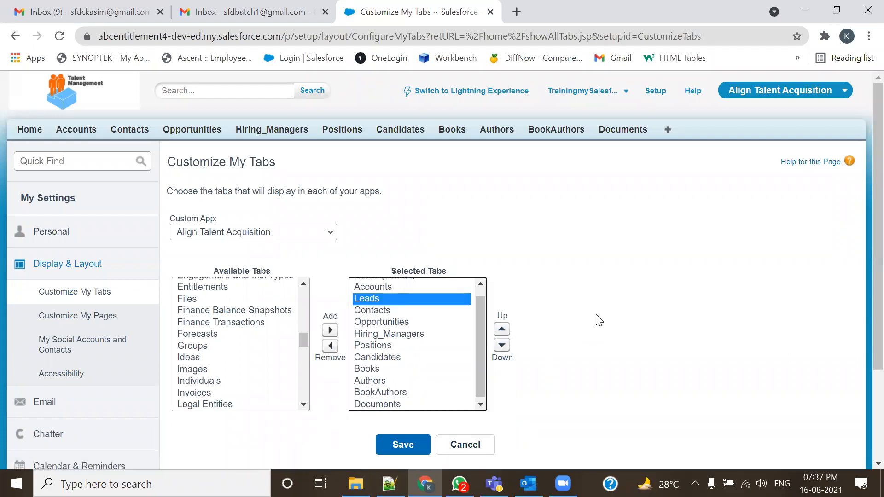
{"action": "scroll", "coordinate": [460, 336], "scroll_direction": "down", "scroll_amount": 3}
{"action": "left_click", "coordinate": [416, 325]}
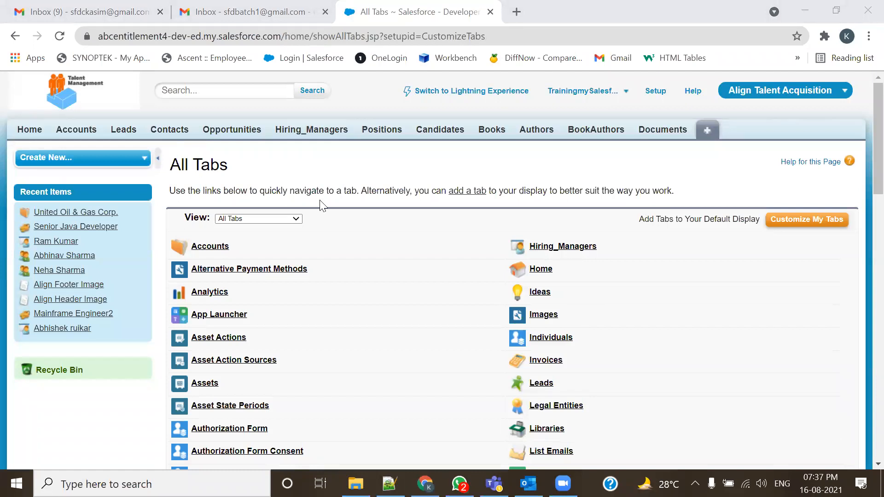
- Start a new lead and autofill its name, company ABC Entitlement and email from a saved entry
{"action": "left_click", "coordinate": [116, 132]}
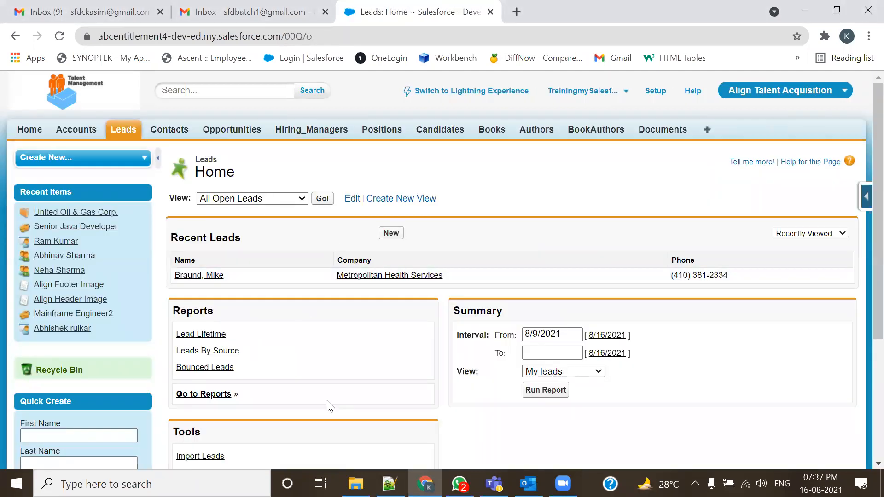
{"action": "left_click", "coordinate": [391, 233]}
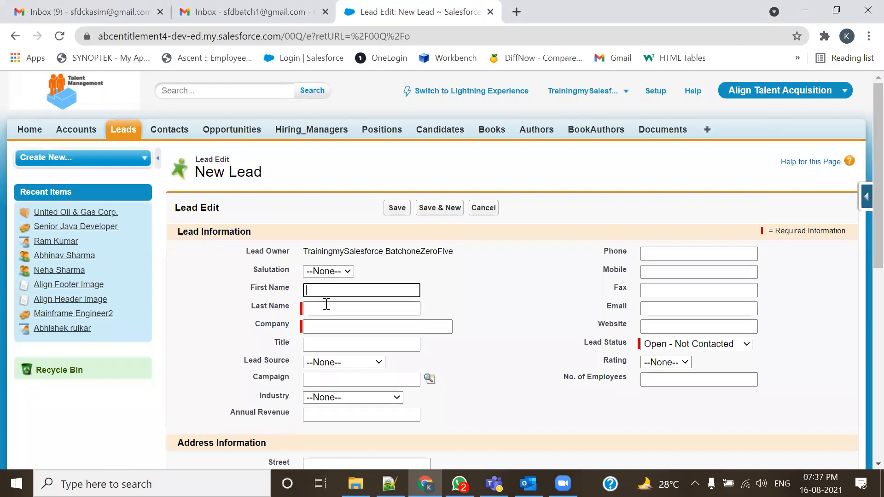
{"action": "left_click", "coordinate": [657, 309]}
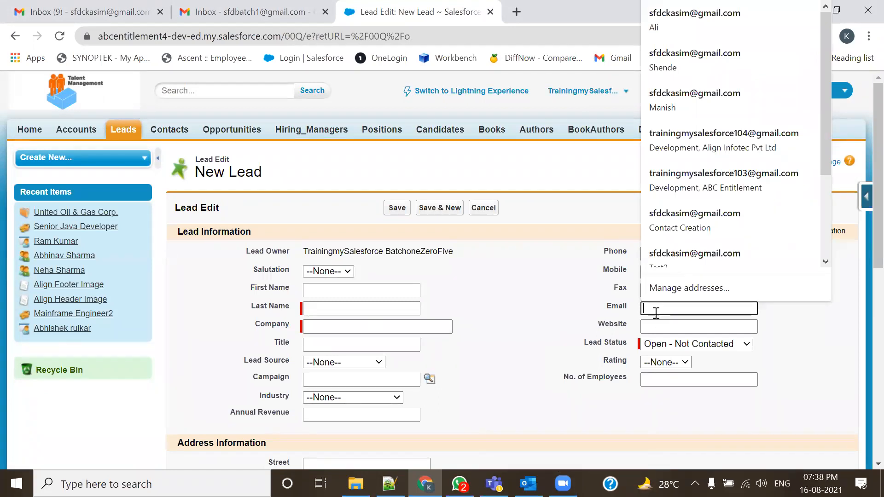
{"action": "type", "text": "tr"}
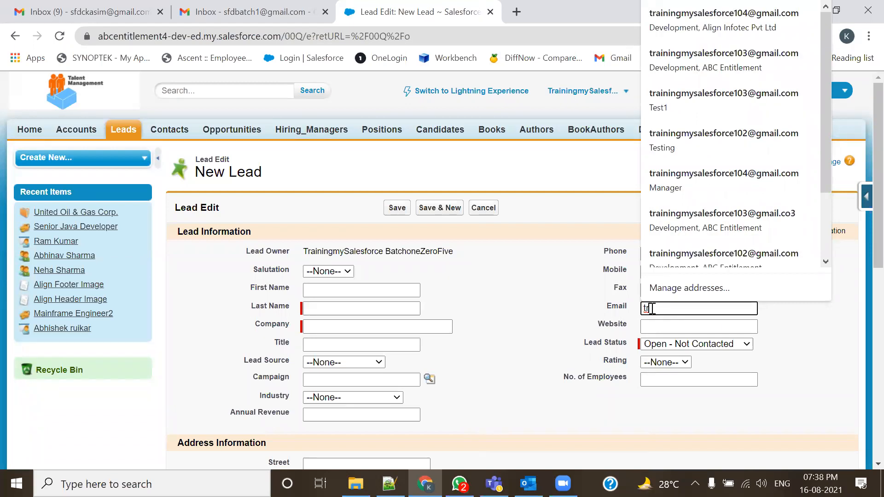
{"action": "key", "text": "BackSpace"}
{"action": "key", "text": "BackSpace"}
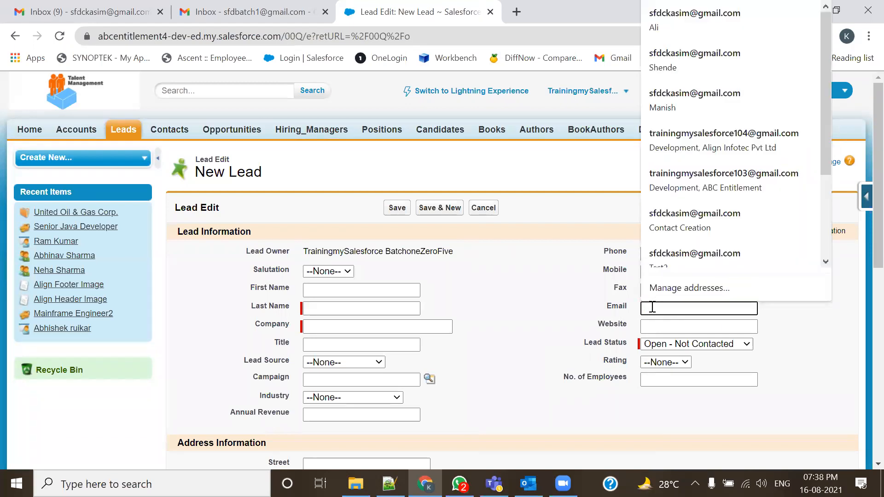
{"action": "left_click", "coordinate": [672, 99]}
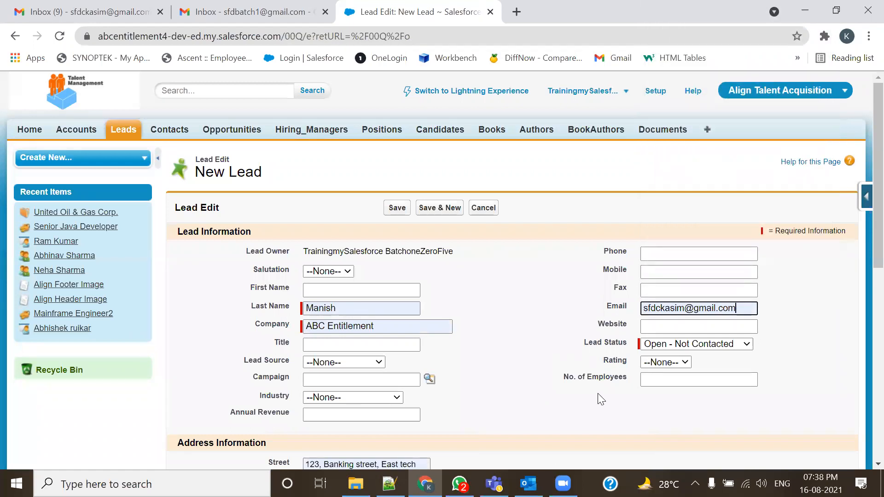
{"action": "left_click", "coordinate": [340, 291]}
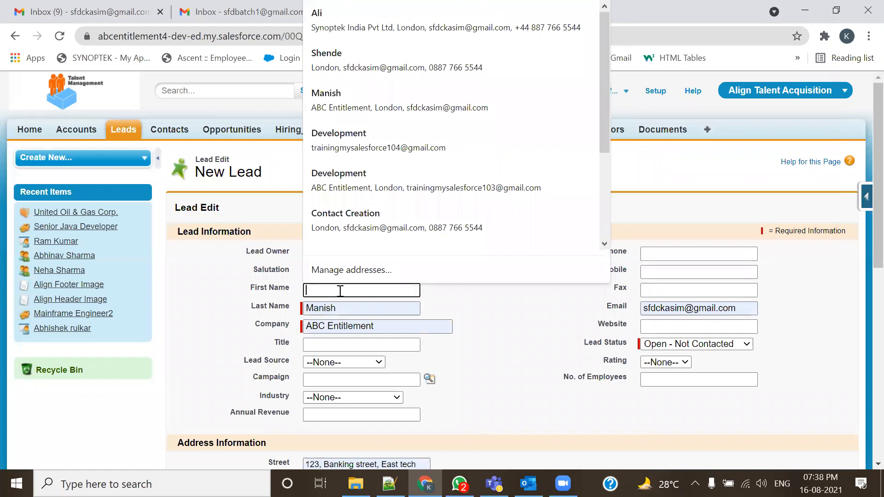
{"action": "left_click", "coordinate": [528, 312]}
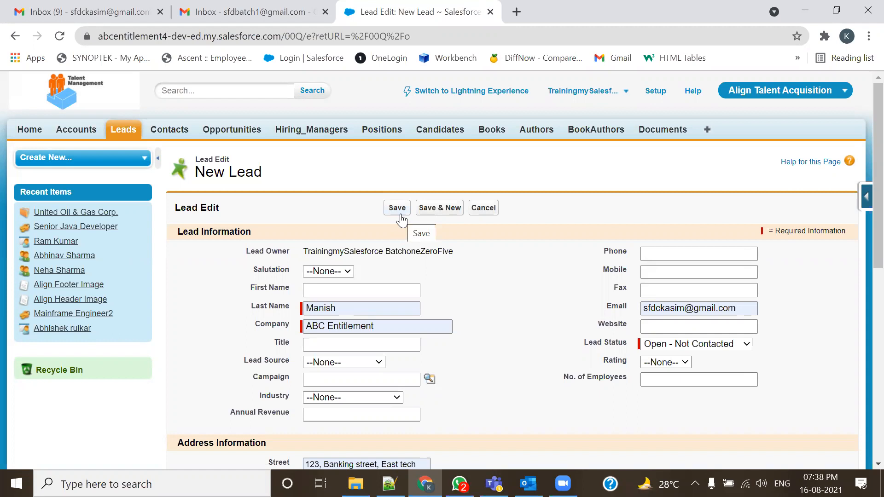
- Point out the lead's Email field and select its email address
{"action": "double_click", "coordinate": [603, 307]}
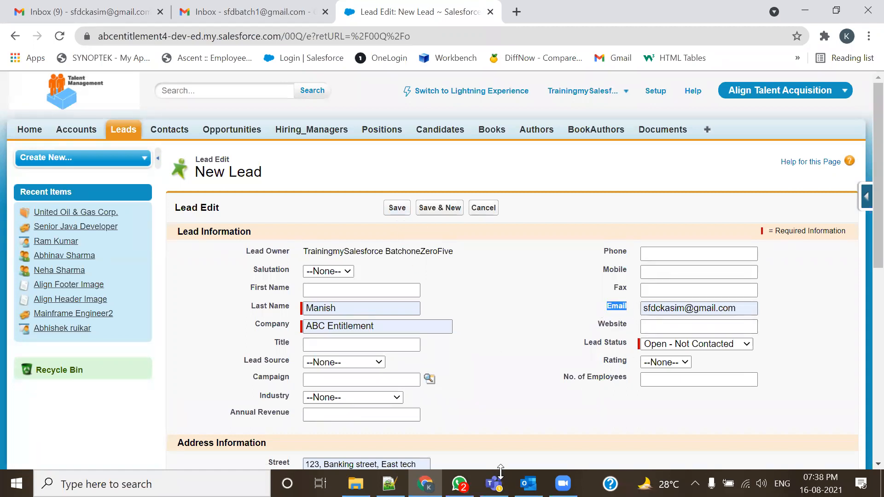
{"action": "left_click_drag", "start_coordinate": [738, 308], "coordinate": [385, 265]}
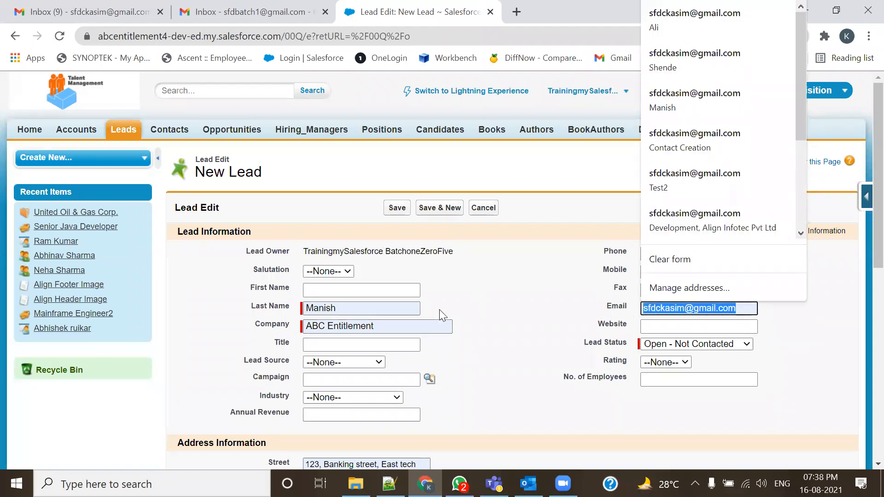
{"action": "scroll", "coordinate": [395, 342], "scroll_direction": "down", "scroll_amount": 1}
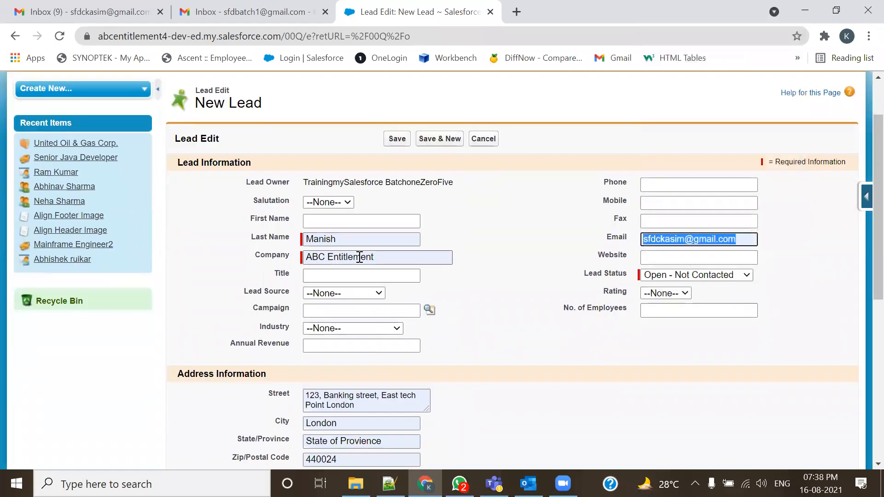
{"action": "left_click", "coordinate": [331, 239]}
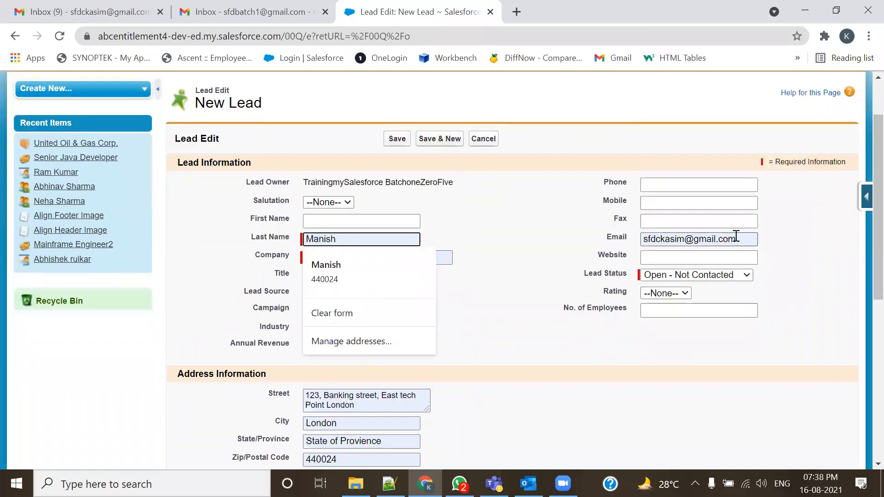
{"action": "left_click_drag", "start_coordinate": [737, 239], "coordinate": [640, 241]}
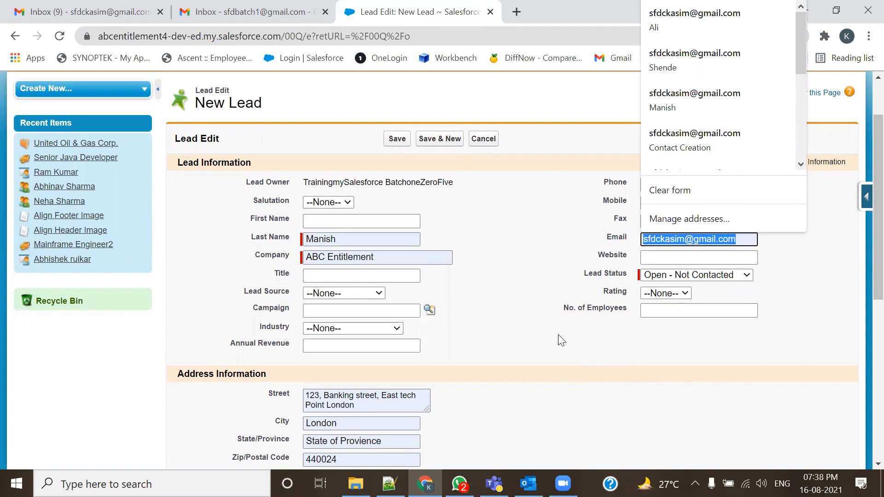
{"action": "scroll", "coordinate": [557, 334], "scroll_direction": "down", "scroll_amount": 1}
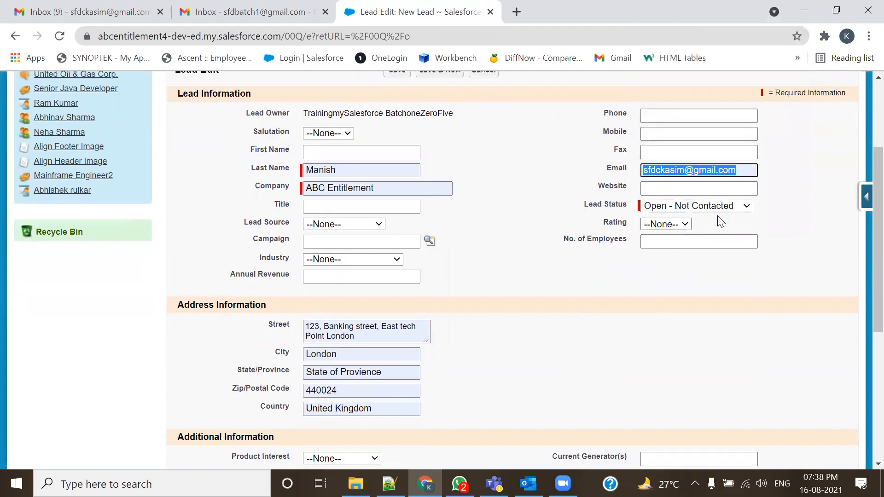
- Fill in the lead's phone, mobile and fax numbers and set Rating to Warm
{"action": "left_click", "coordinate": [694, 117]}
{"action": "left_click", "coordinate": [685, 133]}
{"action": "left_click", "coordinate": [679, 134]}
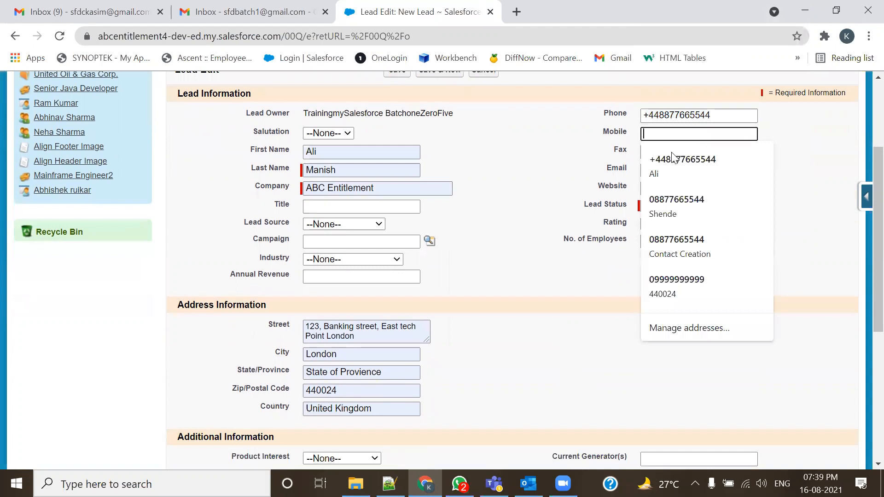
{"action": "left_click", "coordinate": [671, 158]}
{"action": "left_click", "coordinate": [673, 153]}
{"action": "left_click", "coordinate": [671, 179]}
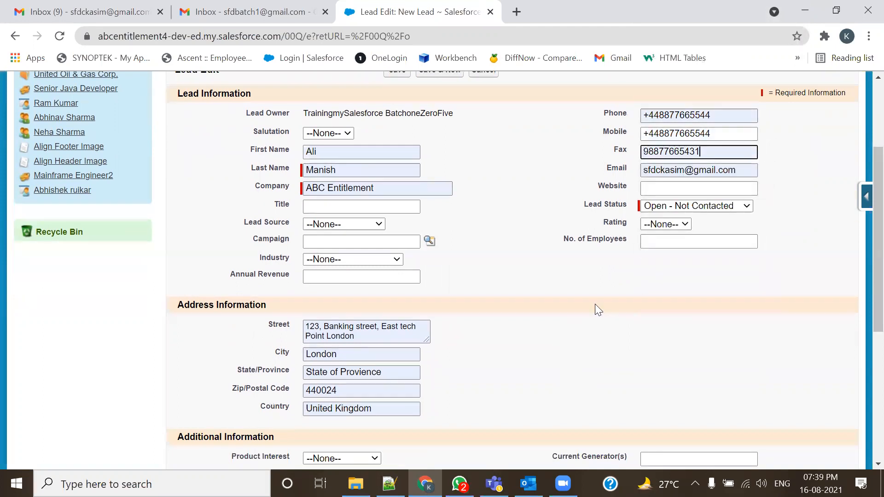
{"action": "left_click", "coordinate": [665, 224]}
{"action": "left_click", "coordinate": [658, 264]}
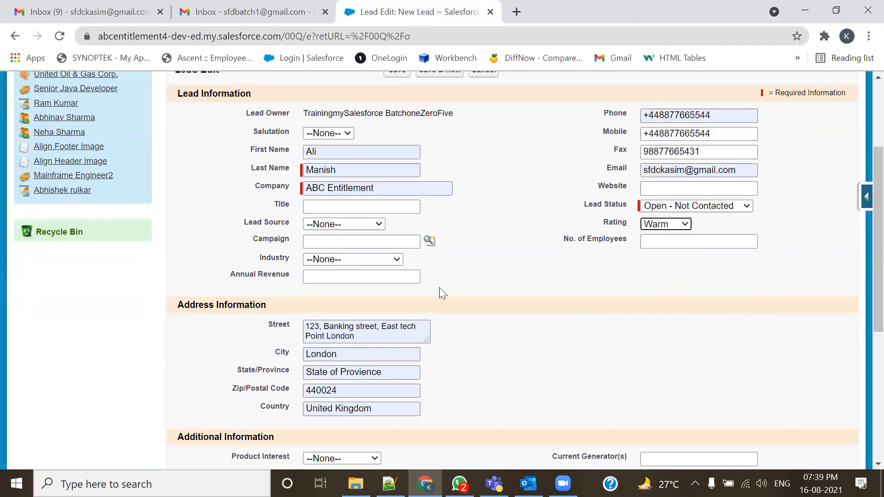
- Highlight the Email field and its address again, then return to the Notepad++ notes
{"action": "scroll", "coordinate": [557, 335], "scroll_direction": "down", "scroll_amount": 5}
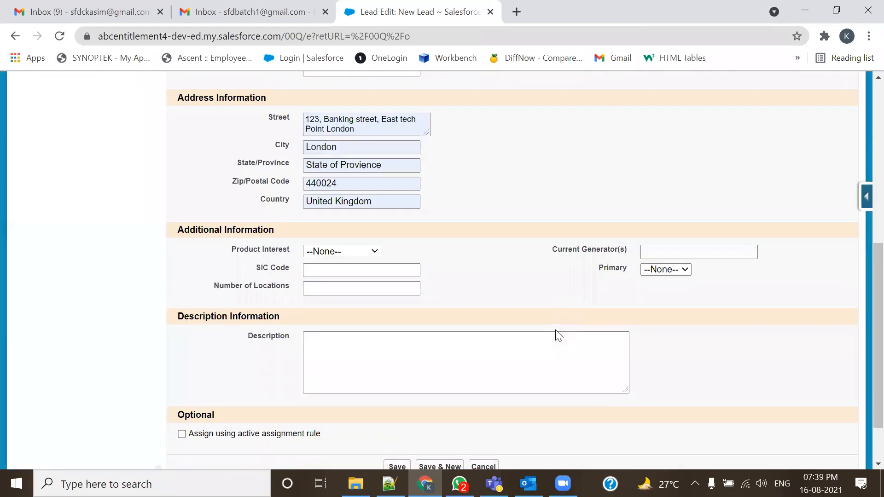
{"action": "scroll", "coordinate": [558, 335], "scroll_direction": "up", "scroll_amount": 6}
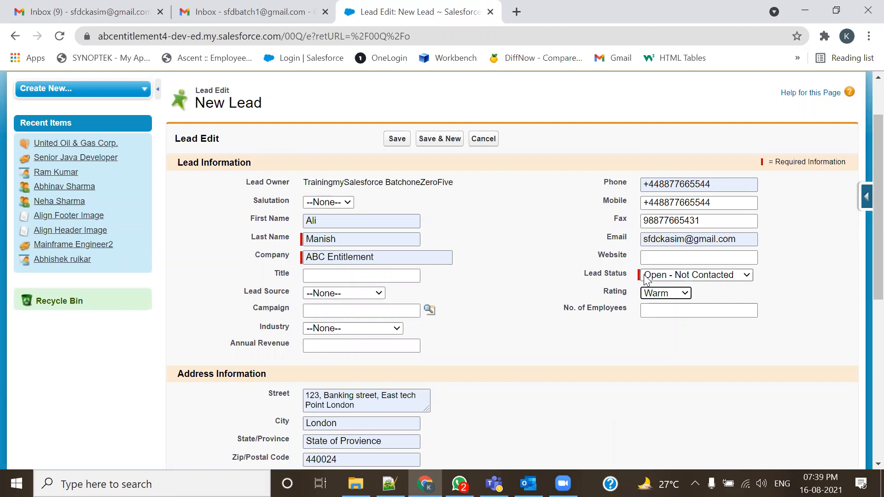
{"action": "double_click", "coordinate": [609, 240]}
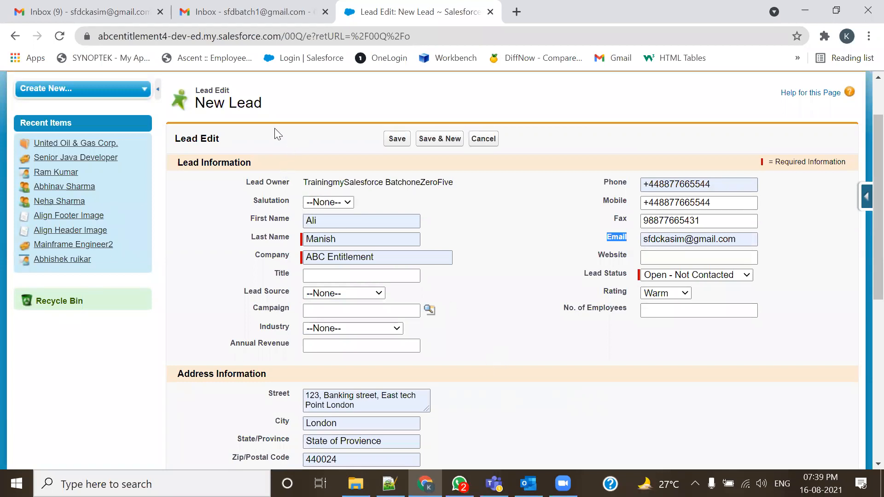
{"action": "triple_click", "coordinate": [233, 141]}
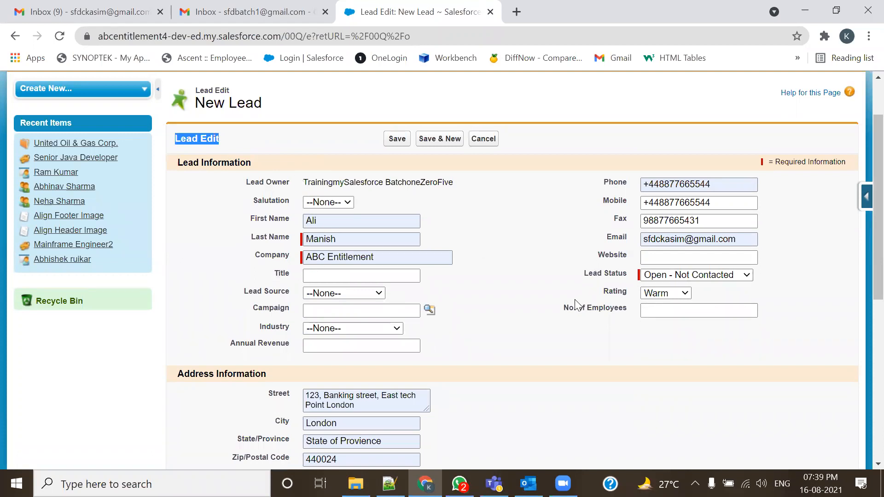
{"action": "left_click", "coordinate": [741, 239]}
{"action": "left_click_drag", "start_coordinate": [741, 239], "coordinate": [641, 243]}
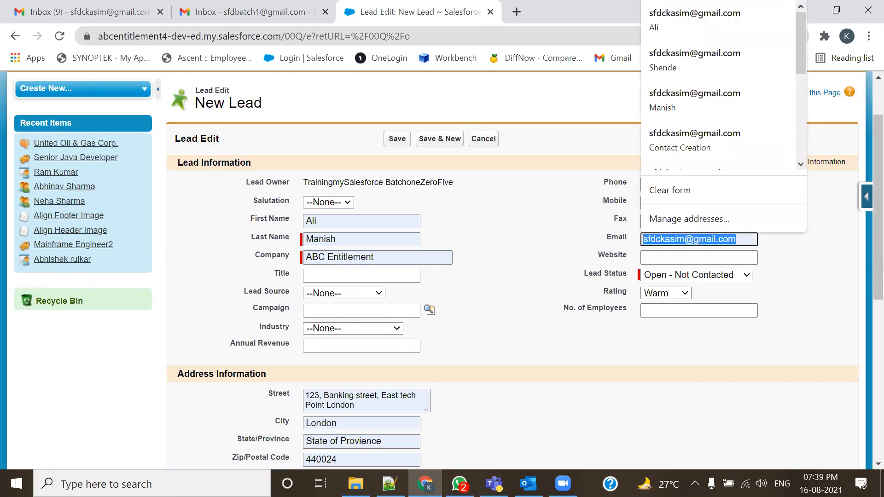
{"action": "left_click", "coordinate": [389, 484]}
{"action": "scroll", "coordinate": [330, 309], "scroll_direction": "down", "scroll_amount": 2}
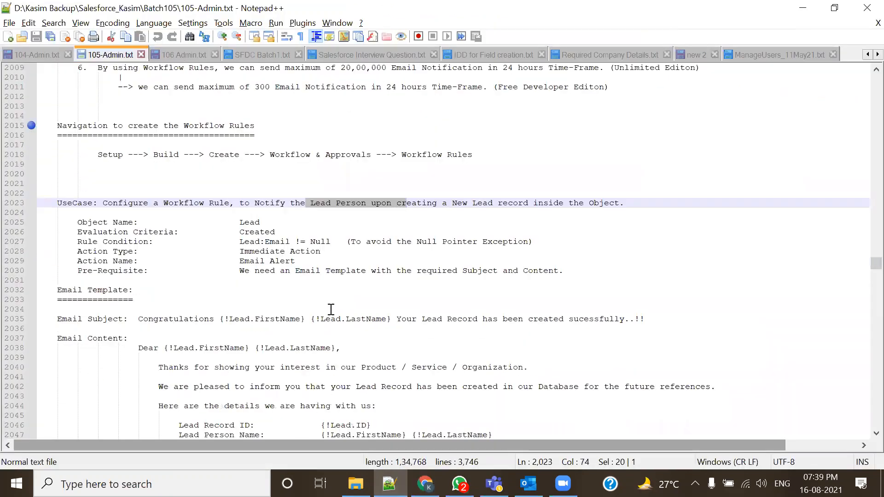
{"action": "left_click_drag", "start_coordinate": [76, 224], "coordinate": [570, 268]}
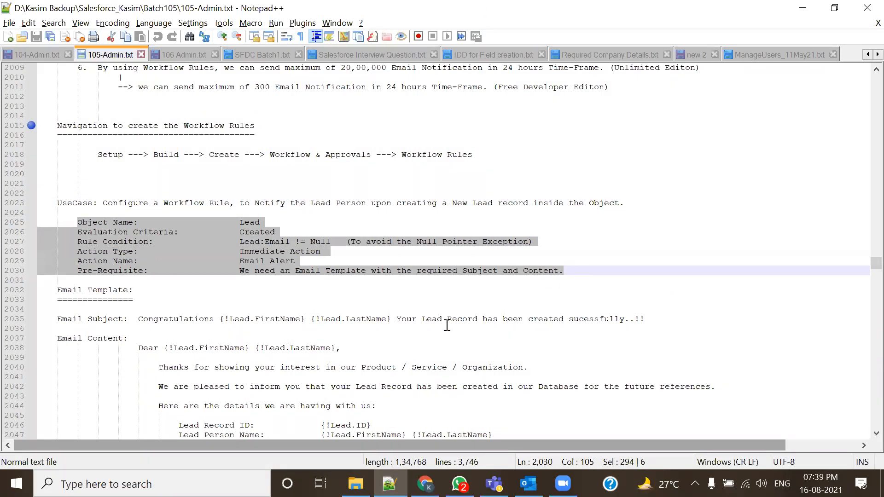
{"action": "left_click", "coordinate": [177, 277]}
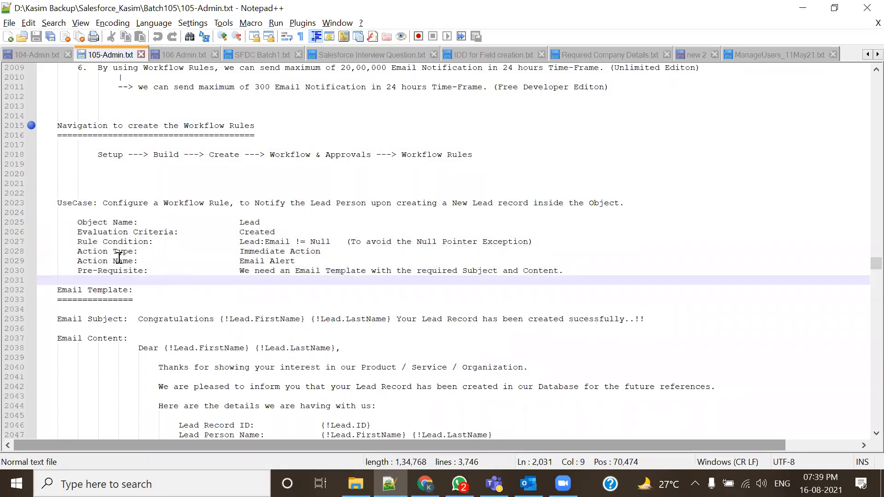
{"action": "left_click_drag", "start_coordinate": [77, 222], "coordinate": [152, 221]}
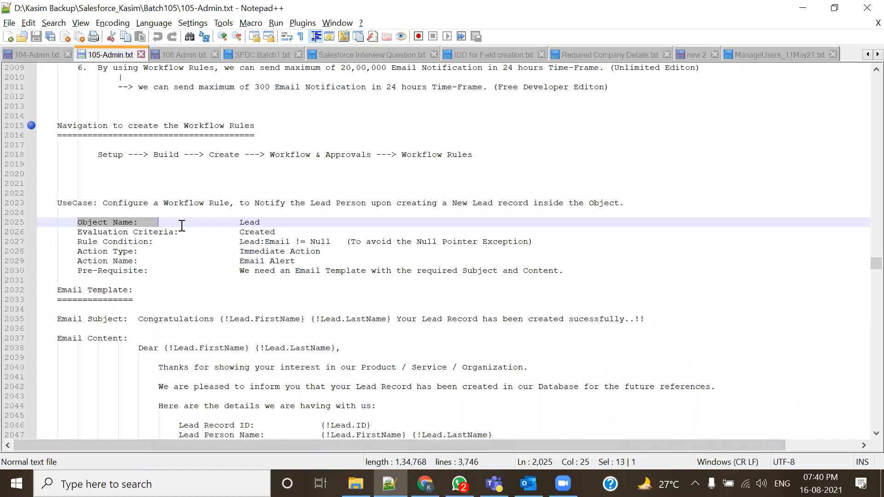
{"action": "double_click", "coordinate": [246, 223]}
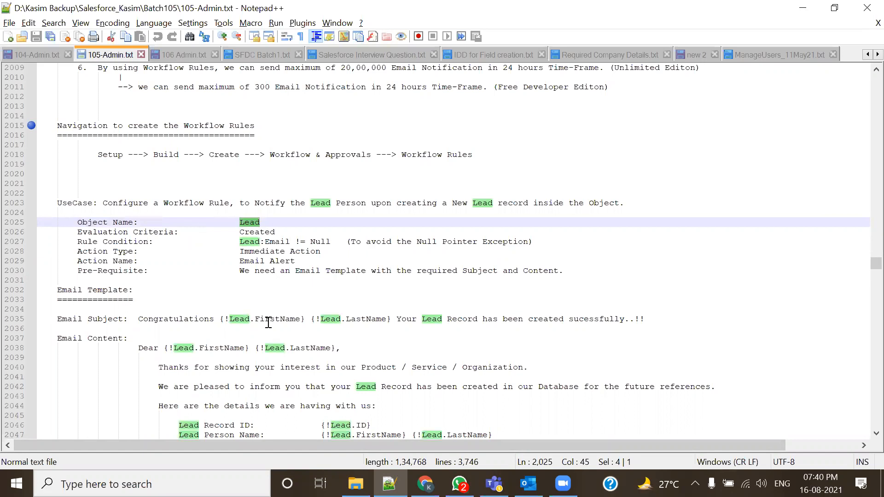
{"action": "left_click", "coordinate": [319, 223]}
{"action": "left_click_drag", "start_coordinate": [102, 203], "coordinate": [361, 202]}
{"action": "left_click", "coordinate": [265, 214]}
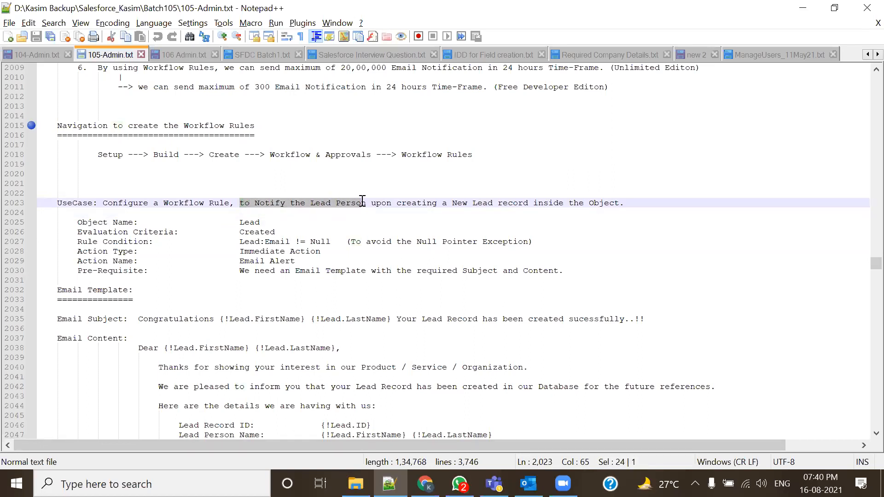
{"action": "left_click", "coordinate": [363, 222]}
{"action": "left_click_drag", "start_coordinate": [305, 203], "coordinate": [436, 203]}
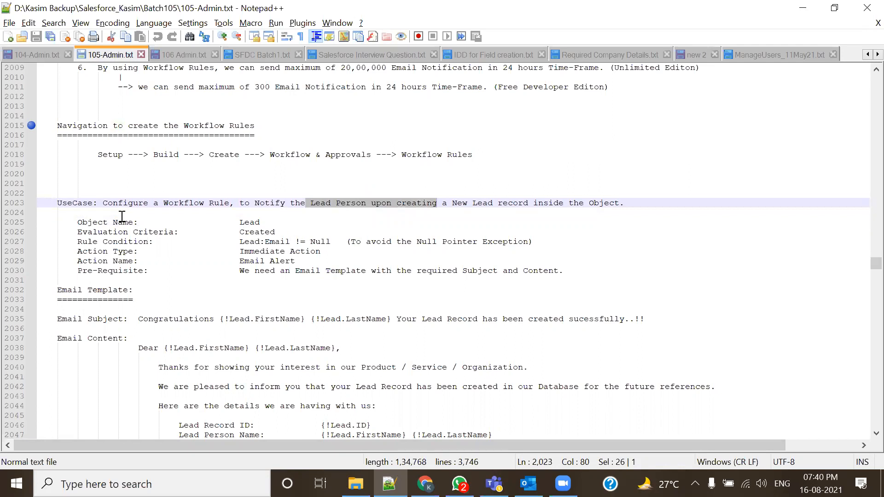
{"action": "mouse_move", "coordinate": [239, 222]}
{"action": "left_mouse_down"}
{"action": "mouse_move", "coordinate": [271, 223]}
{"action": "mouse_move", "coordinate": [240, 225]}
{"action": "left_mouse_up"}
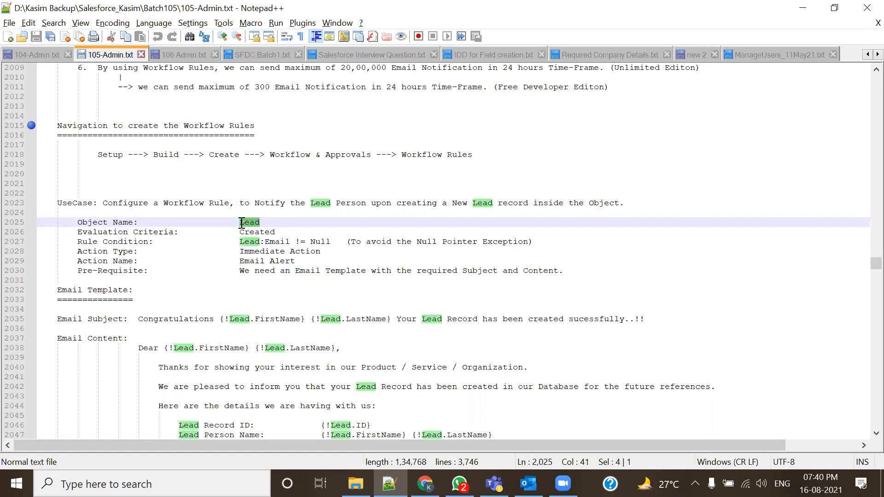
{"action": "left_click", "coordinate": [267, 224]}
{"action": "left_click_drag", "start_coordinate": [103, 203], "coordinate": [605, 207]}
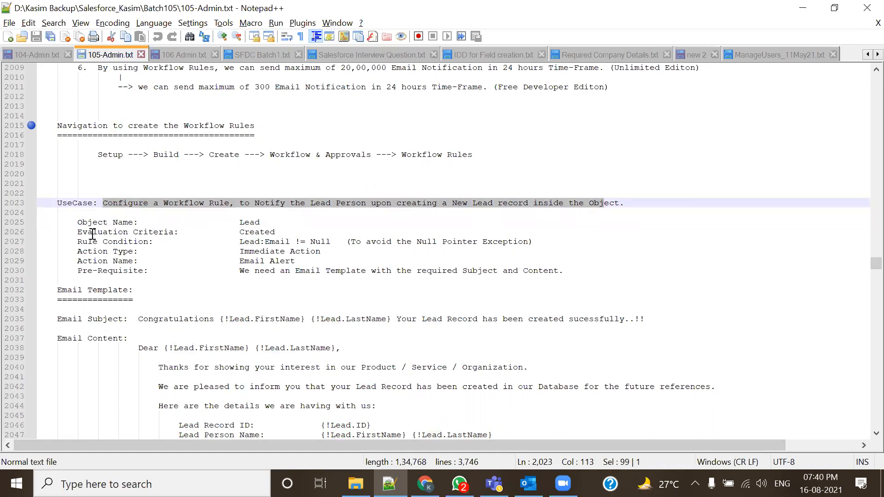
{"action": "left_click_drag", "start_coordinate": [75, 222], "coordinate": [283, 218]}
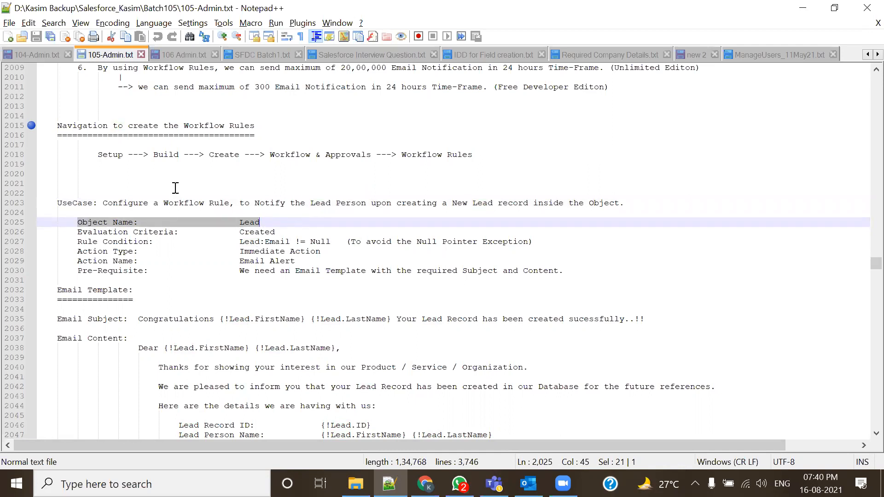
{"action": "scroll", "coordinate": [173, 181], "scroll_direction": "up", "scroll_amount": 7}
{"action": "scroll", "coordinate": [183, 245], "scroll_direction": "up", "scroll_amount": 10}
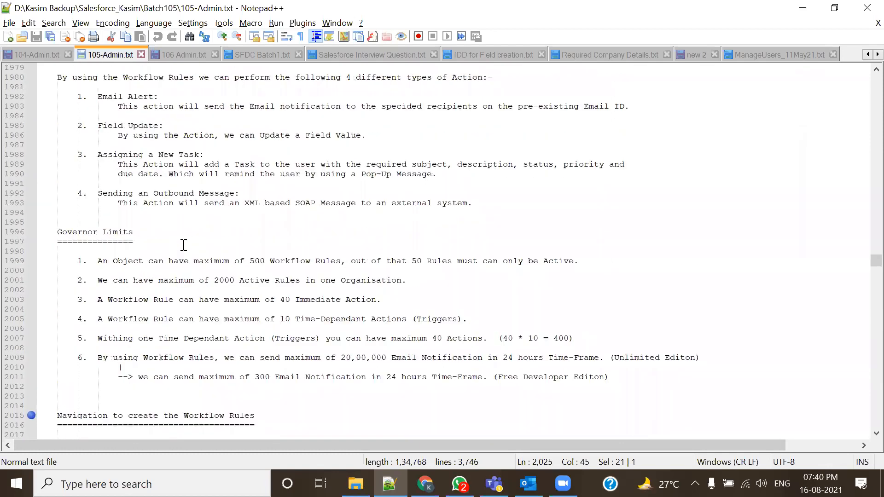
{"action": "left_click_drag", "start_coordinate": [95, 154], "coordinate": [284, 159]}
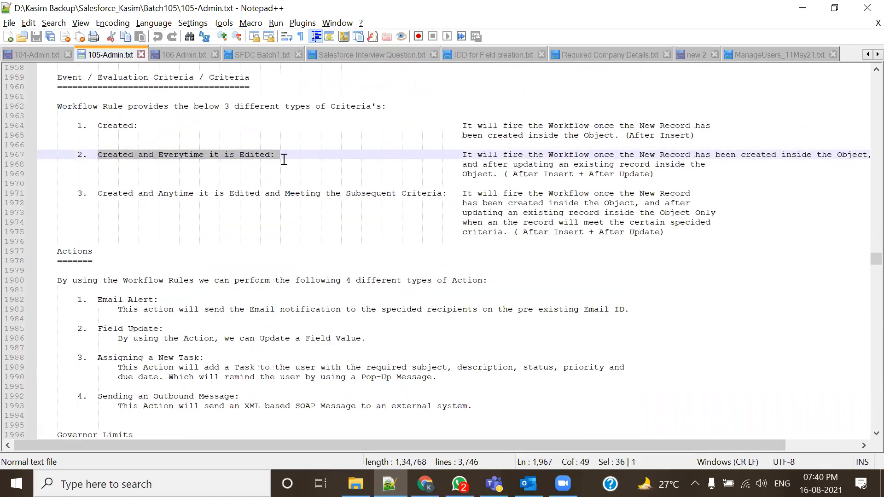
{"action": "left_click_drag", "start_coordinate": [96, 194], "coordinate": [443, 200]}
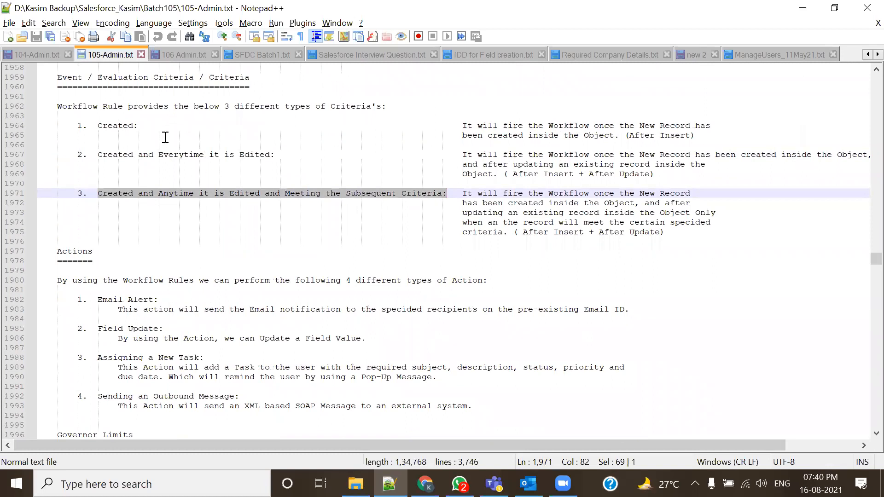
{"action": "scroll", "coordinate": [216, 287], "scroll_direction": "down", "scroll_amount": 4}
{"action": "scroll", "coordinate": [216, 288], "scroll_direction": "down", "scroll_amount": 8}
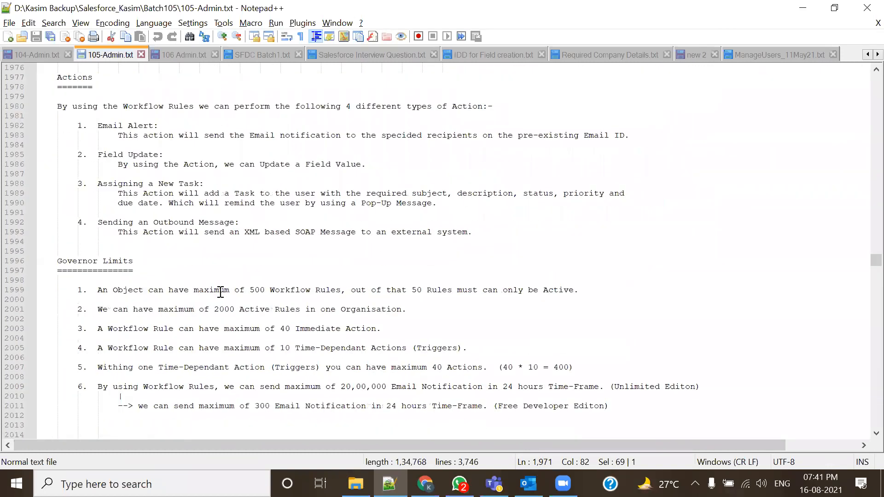
{"action": "scroll", "coordinate": [220, 292], "scroll_direction": "down", "scroll_amount": 2}
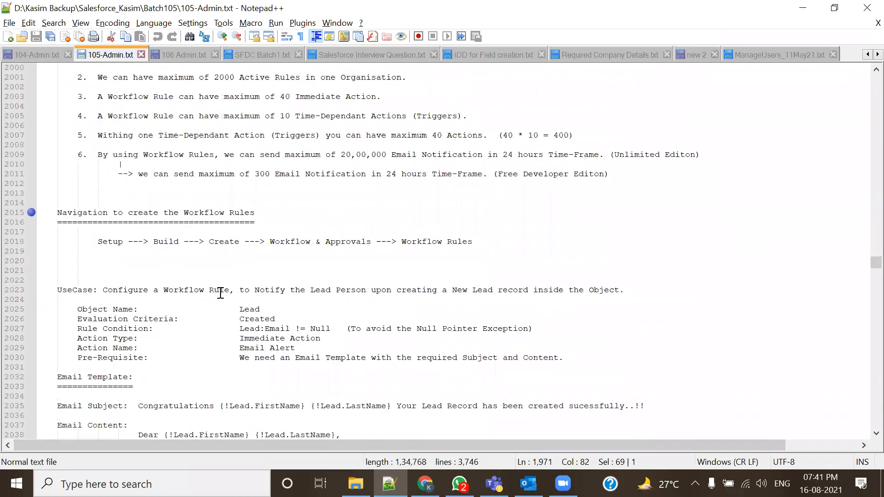
{"action": "scroll", "coordinate": [268, 397], "scroll_direction": "down", "scroll_amount": 1}
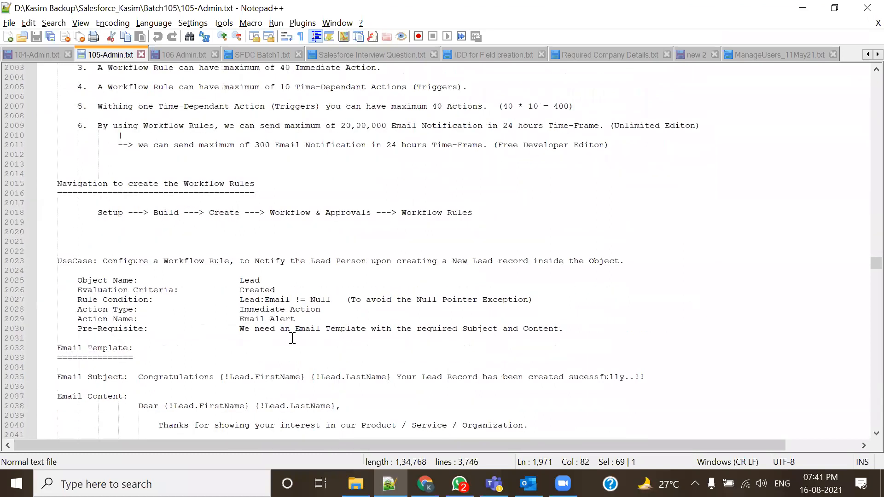
{"action": "left_click_drag", "start_coordinate": [102, 261], "coordinate": [643, 261]}
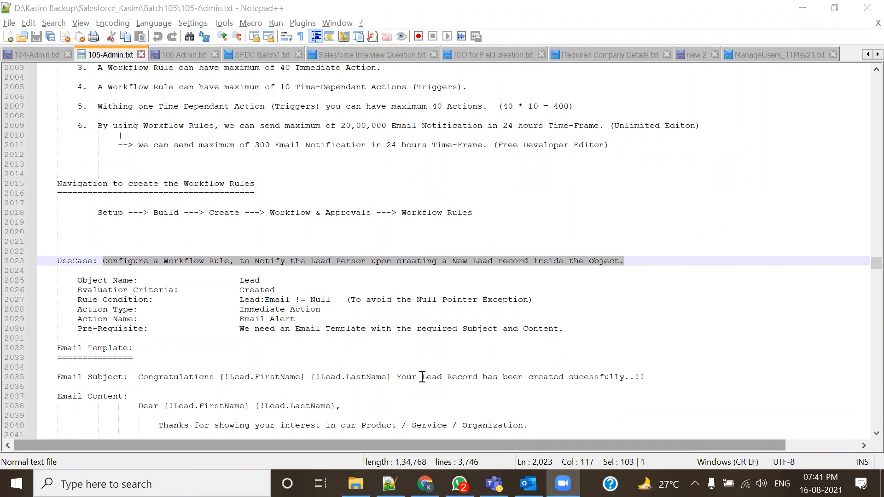
{"action": "left_click", "coordinate": [392, 291]}
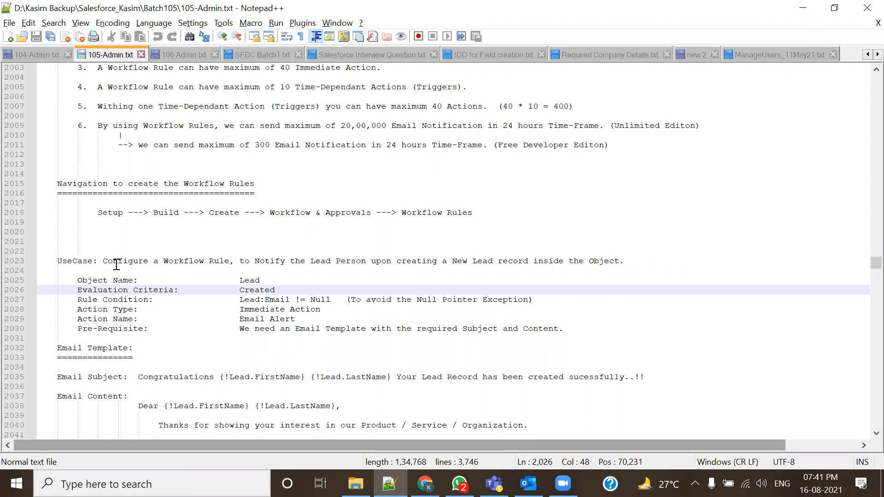
{"action": "left_click_drag", "start_coordinate": [102, 260], "coordinate": [446, 265]}
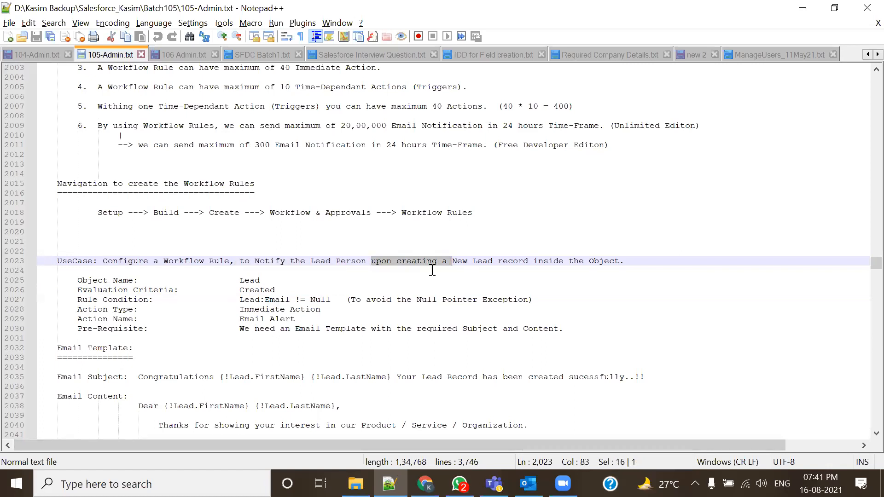
{"action": "left_click", "coordinate": [432, 270]}
{"action": "left_click_drag", "start_coordinate": [371, 261], "coordinate": [449, 262]}
{"action": "left_click", "coordinate": [439, 277]}
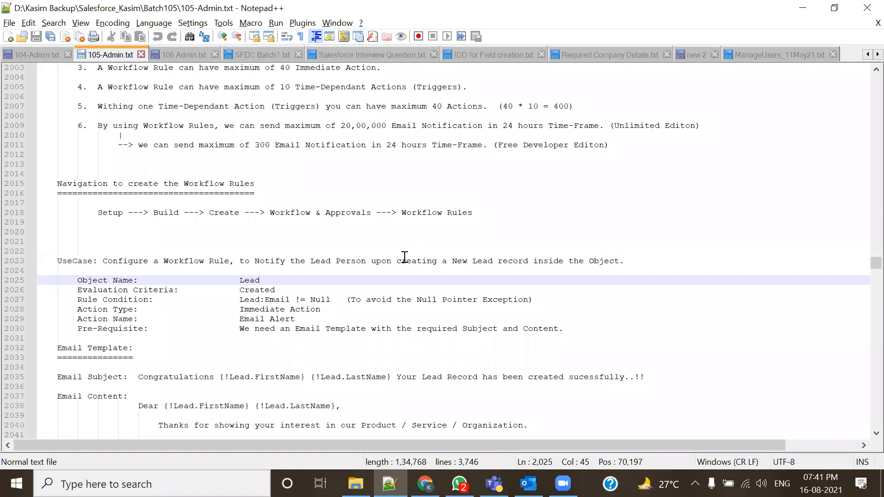
{"action": "left_click", "coordinate": [374, 264]}
{"action": "left_click_drag", "start_coordinate": [375, 265], "coordinate": [440, 261]}
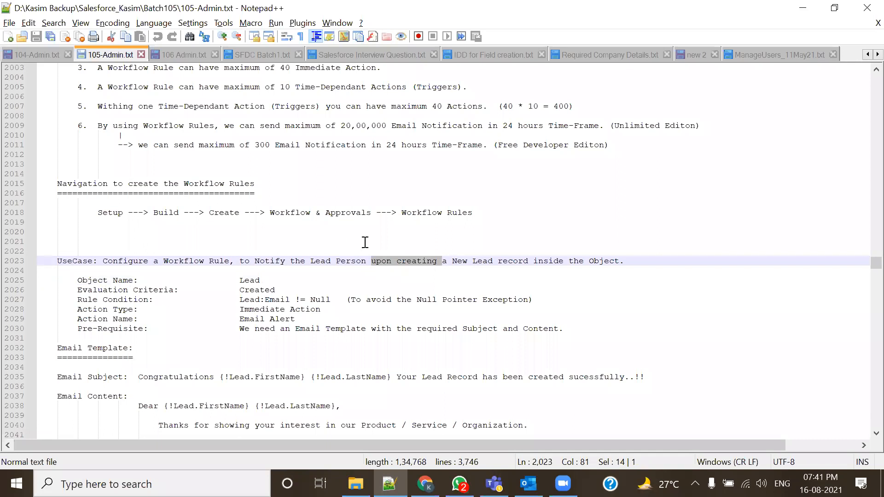
{"action": "left_click", "coordinate": [376, 281]}
{"action": "left_click_drag", "start_coordinate": [367, 261], "coordinate": [437, 262]}
{"action": "left_click", "coordinate": [421, 299]}
{"action": "left_click_drag", "start_coordinate": [366, 261], "coordinate": [617, 261]}
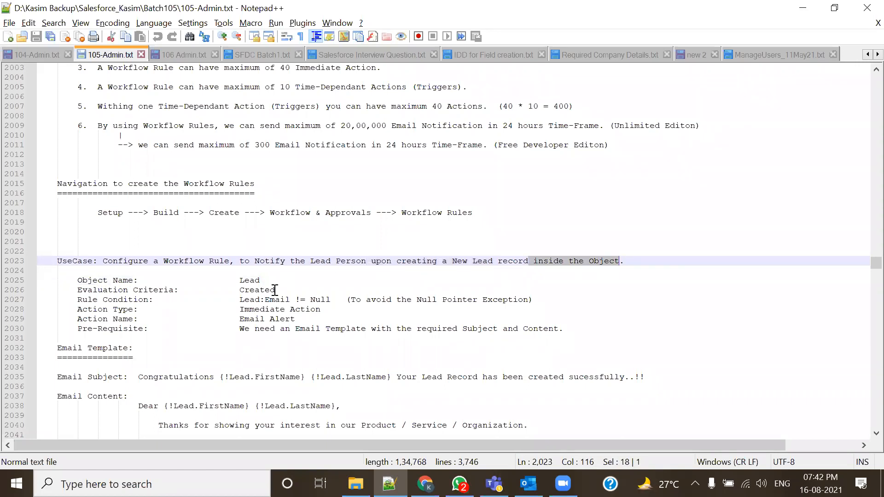
{"action": "left_click", "coordinate": [468, 261]}
{"action": "left_click_drag", "start_coordinate": [375, 267], "coordinate": [441, 263]}
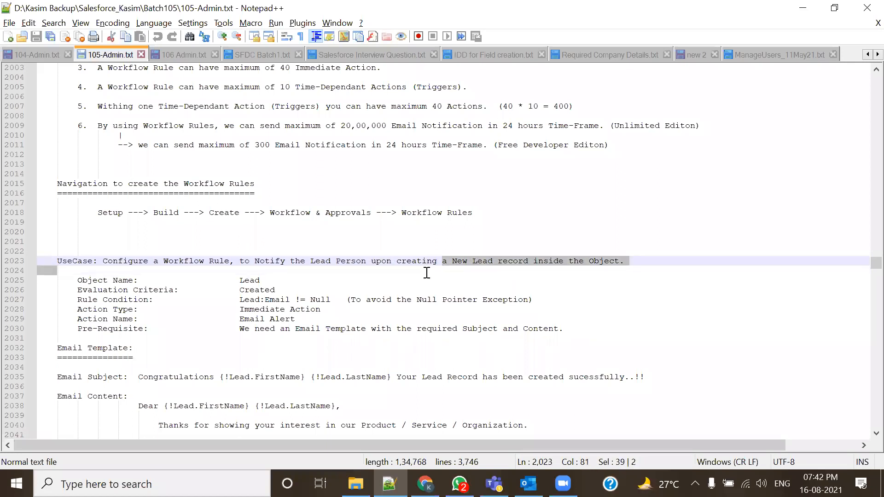
{"action": "left_click", "coordinate": [404, 281]}
{"action": "left_click_drag", "start_coordinate": [362, 264], "coordinate": [448, 269]}
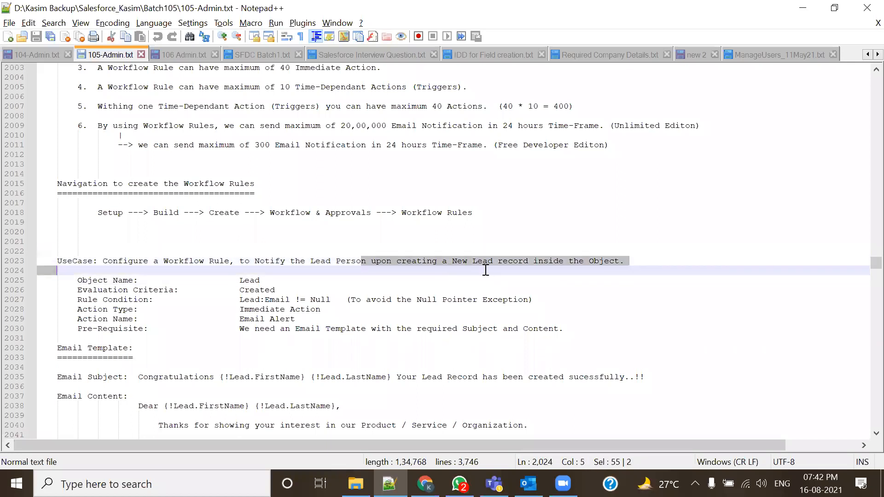
{"action": "left_click", "coordinate": [385, 277]}
{"action": "left_click_drag", "start_coordinate": [103, 261], "coordinate": [618, 261]}
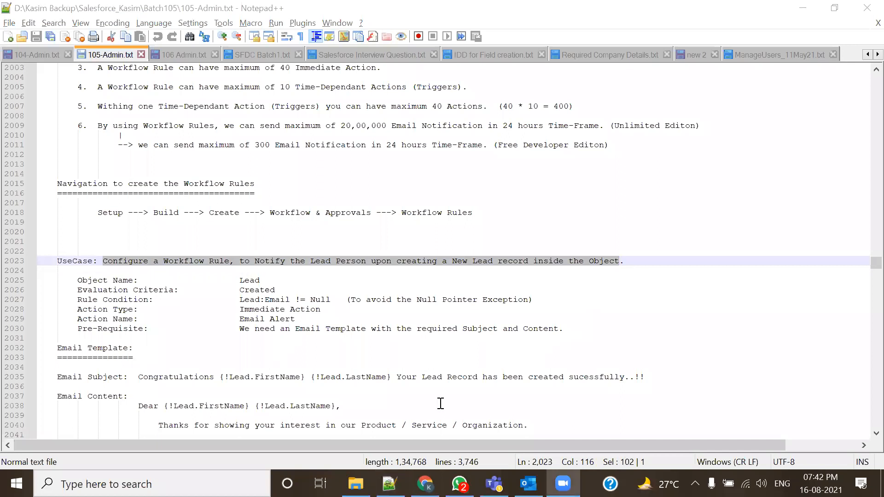
{"action": "left_click", "coordinate": [352, 293]}
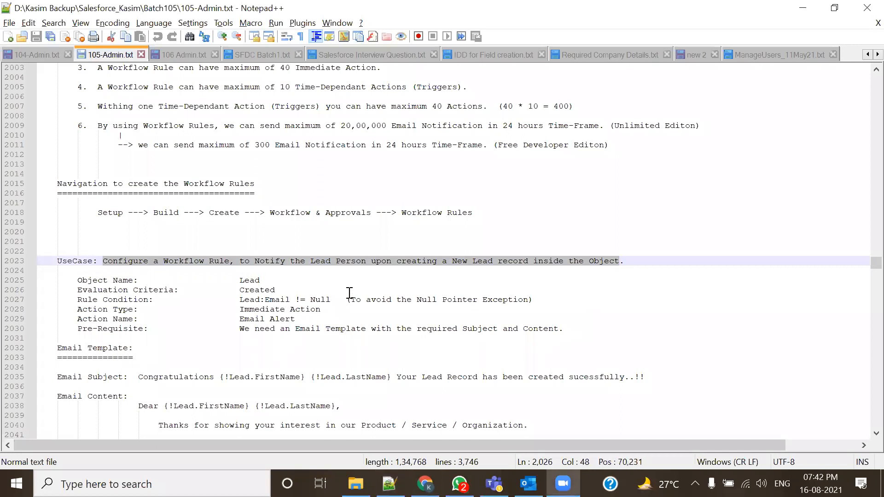
{"action": "left_click_drag", "start_coordinate": [223, 290], "coordinate": [293, 288]}
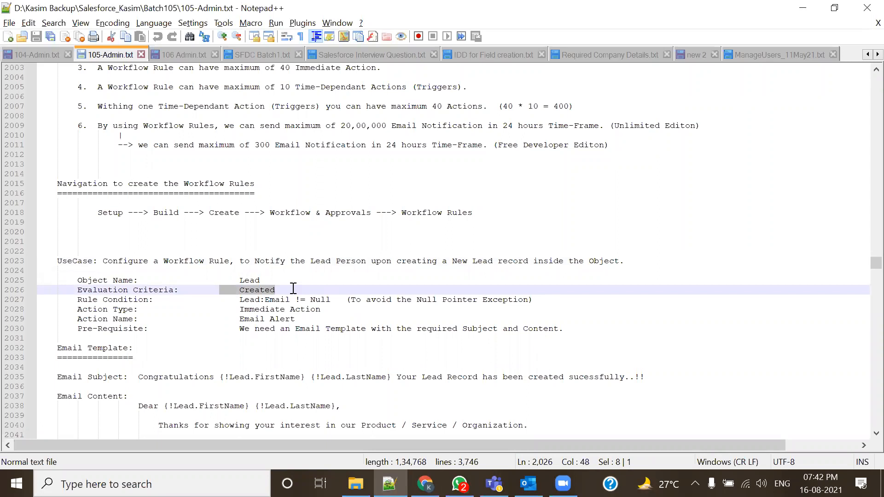
{"action": "scroll", "coordinate": [293, 289], "scroll_direction": "down", "scroll_amount": 1}
{"action": "scroll", "coordinate": [297, 294], "scroll_direction": "down", "scroll_amount": 1}
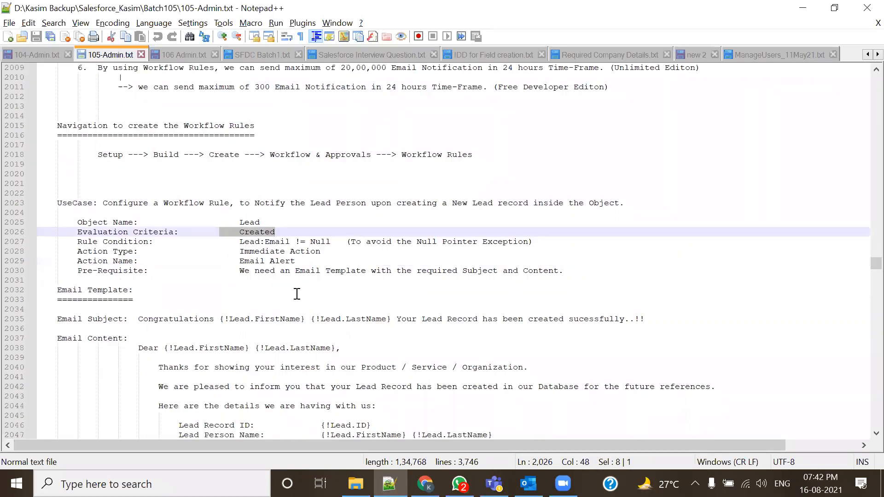
{"action": "left_click_drag", "start_coordinate": [77, 241], "coordinate": [551, 243]}
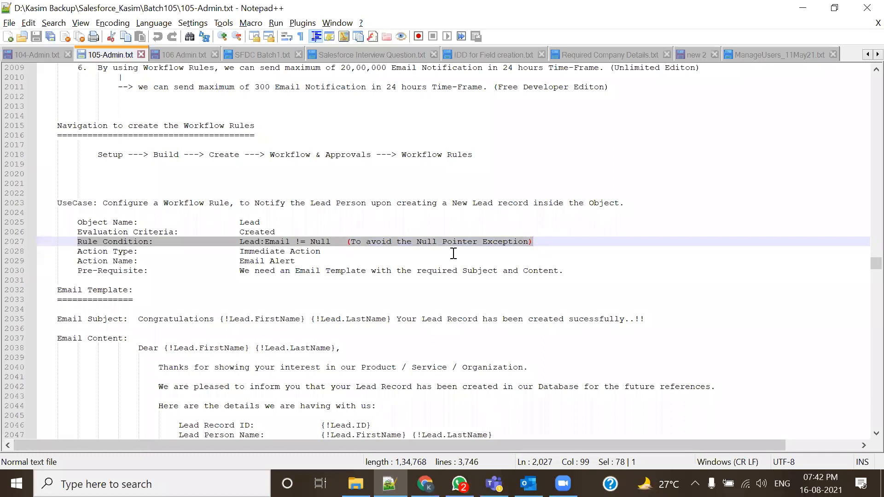
{"action": "left_click_drag", "start_coordinate": [237, 253], "coordinate": [340, 252]}
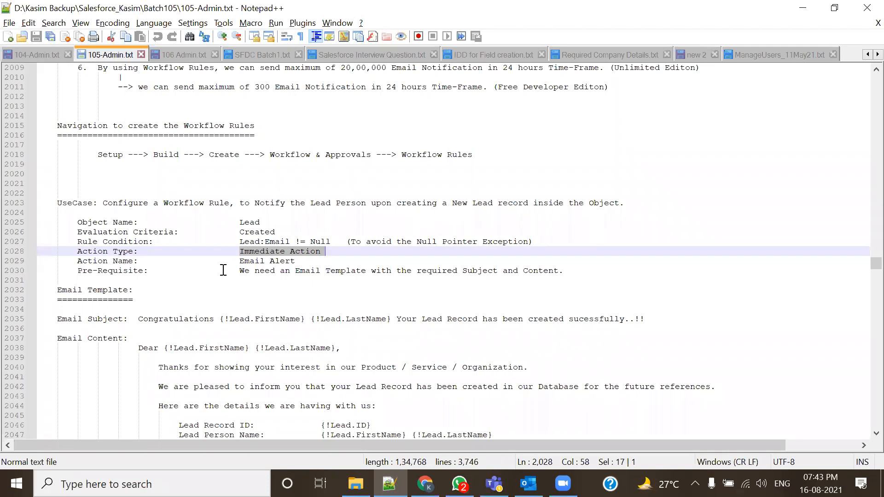
{"action": "left_click_drag", "start_coordinate": [69, 271], "coordinate": [306, 284]}
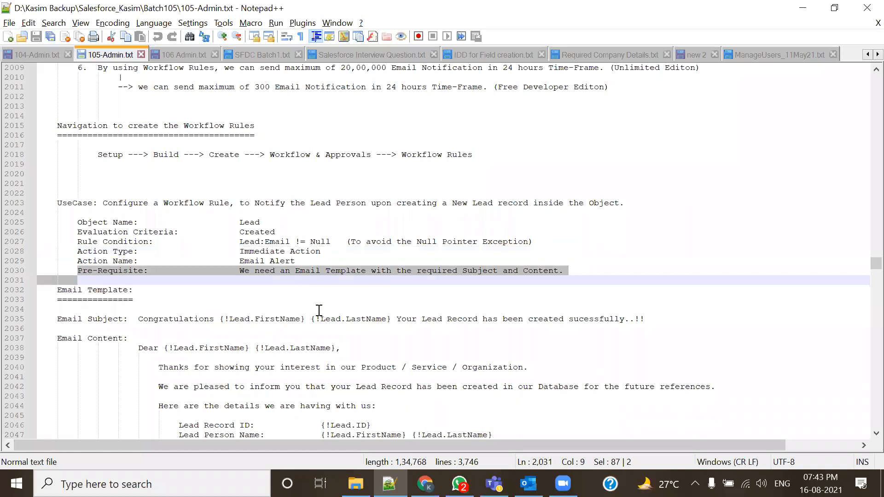
{"action": "left_click_drag", "start_coordinate": [311, 203], "coordinate": [351, 203]}
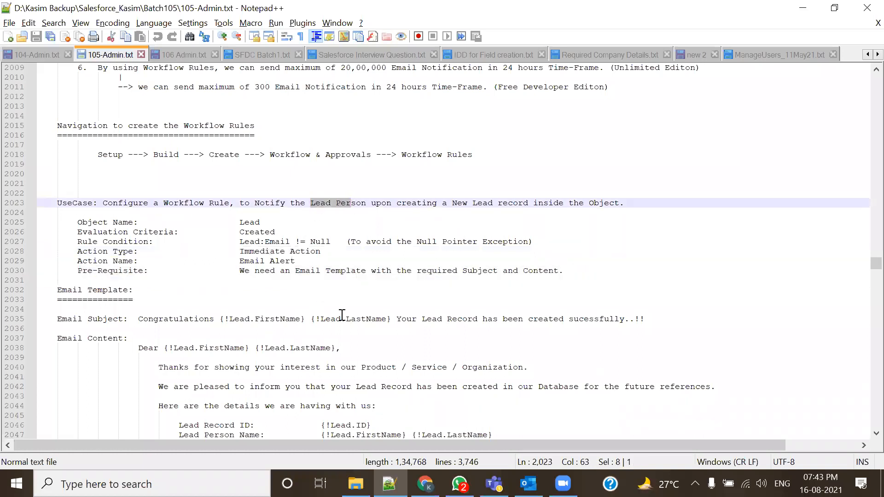
- Open Classic Email Templates in Align Email Template Folder and start a New Template
{"action": "left_click", "coordinate": [424, 483]}
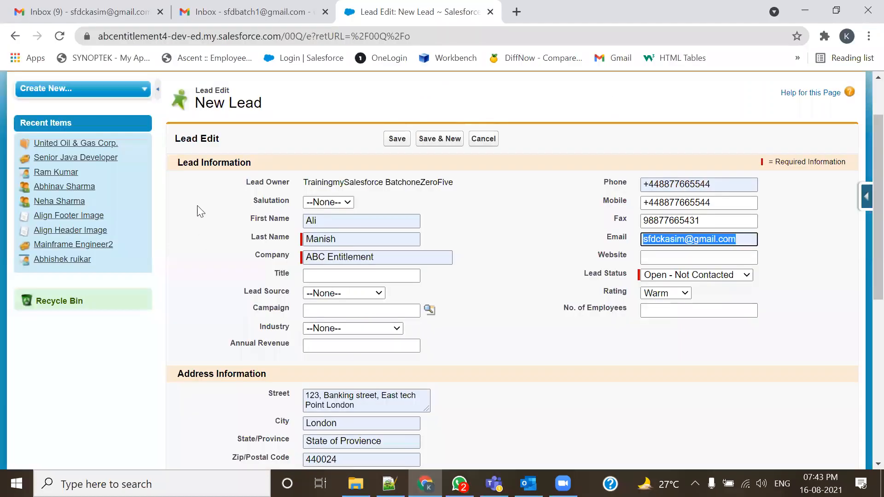
{"action": "scroll", "coordinate": [435, 121], "scroll_direction": "up", "scroll_amount": 3}
{"action": "left_click", "coordinate": [658, 92]}
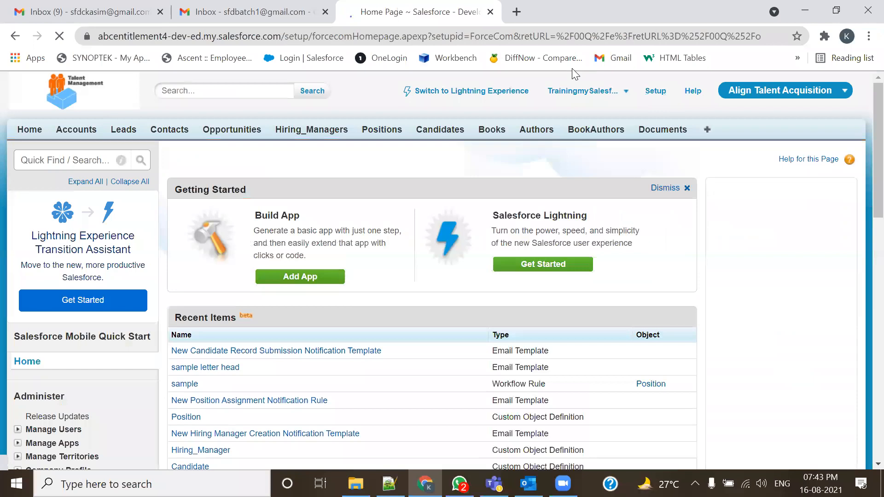
{"action": "scroll", "coordinate": [69, 322], "scroll_direction": "down", "scroll_amount": 5}
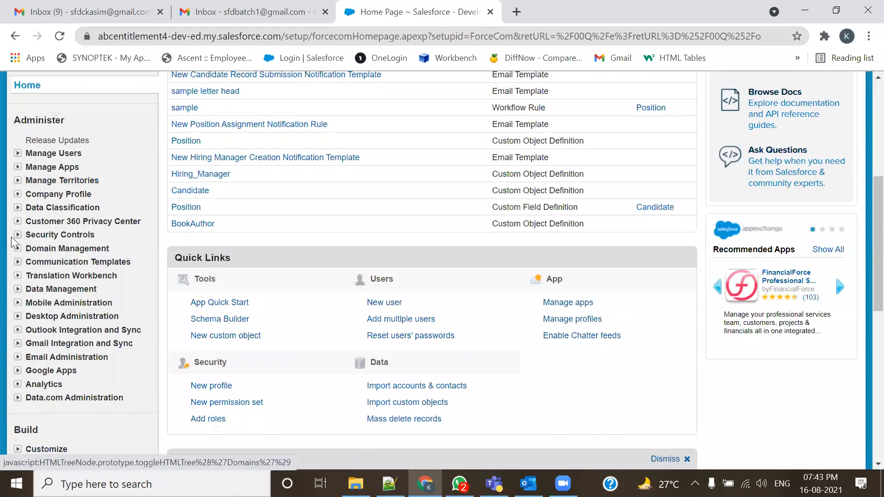
{"action": "left_click", "coordinate": [17, 262]}
{"action": "left_click", "coordinate": [77, 291]}
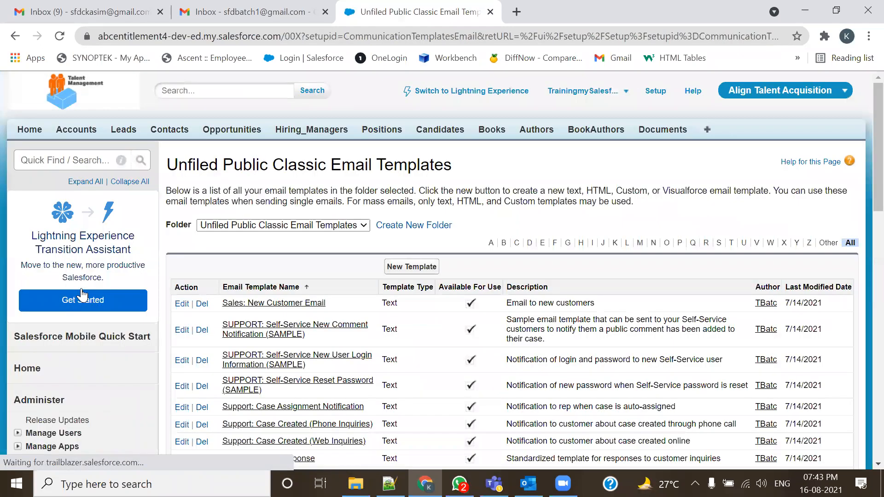
{"action": "scroll", "coordinate": [316, 207], "scroll_direction": "down", "scroll_amount": 1}
{"action": "left_click", "coordinate": [363, 156]}
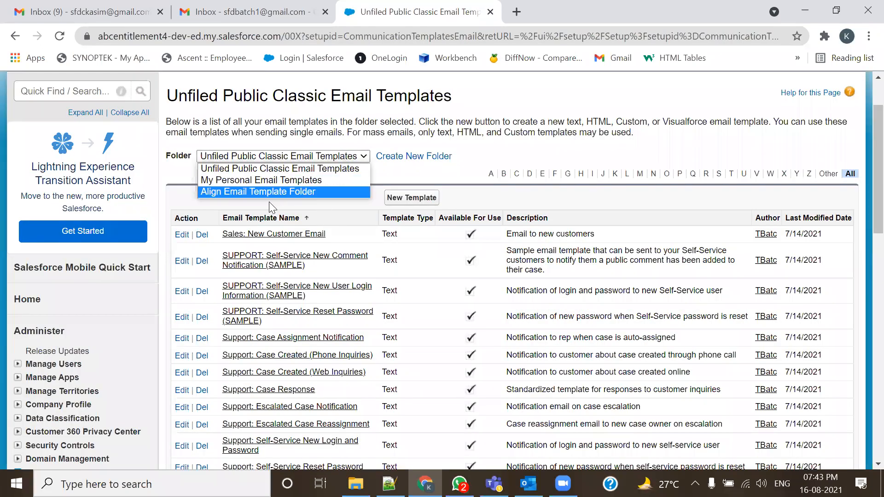
{"action": "left_click", "coordinate": [247, 194]}
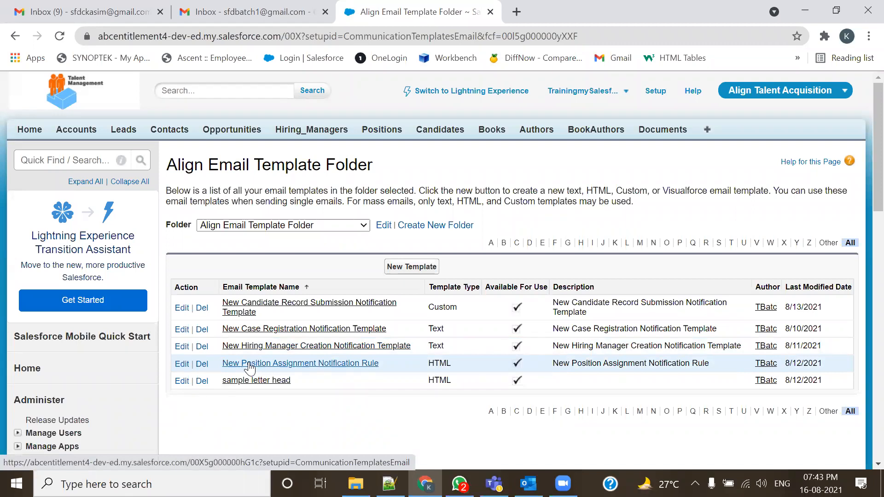
{"action": "left_click", "coordinate": [386, 272]}
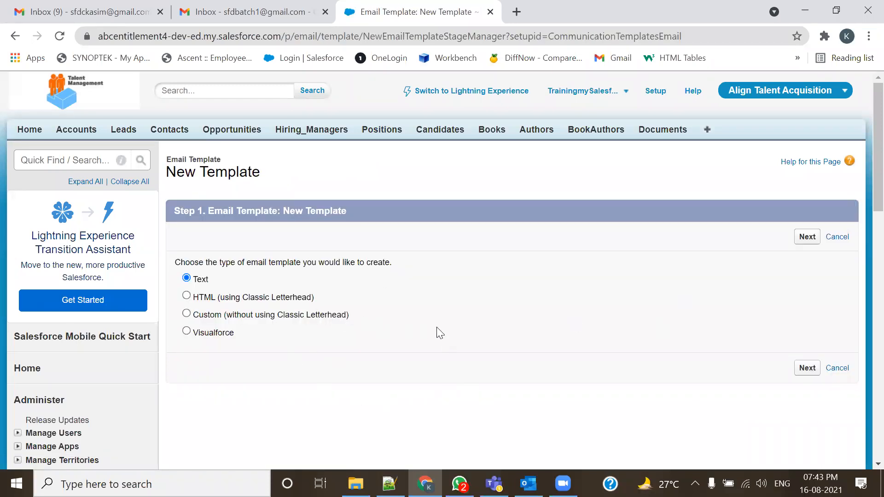
- Make the text template Available For Use, named New Lead Creation Notification Template
{"action": "left_click", "coordinate": [808, 237]}
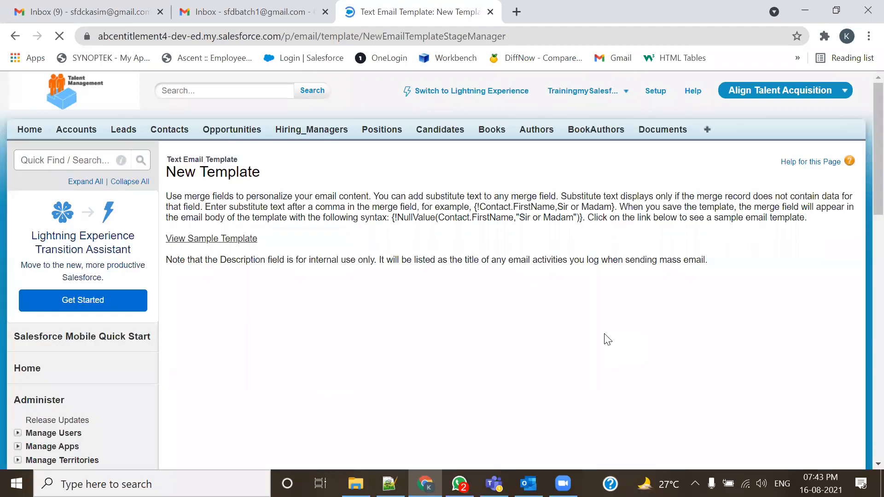
{"action": "scroll", "coordinate": [475, 360], "scroll_direction": "down", "scroll_amount": 1}
{"action": "scroll", "coordinate": [472, 358], "scroll_direction": "down", "scroll_amount": 5}
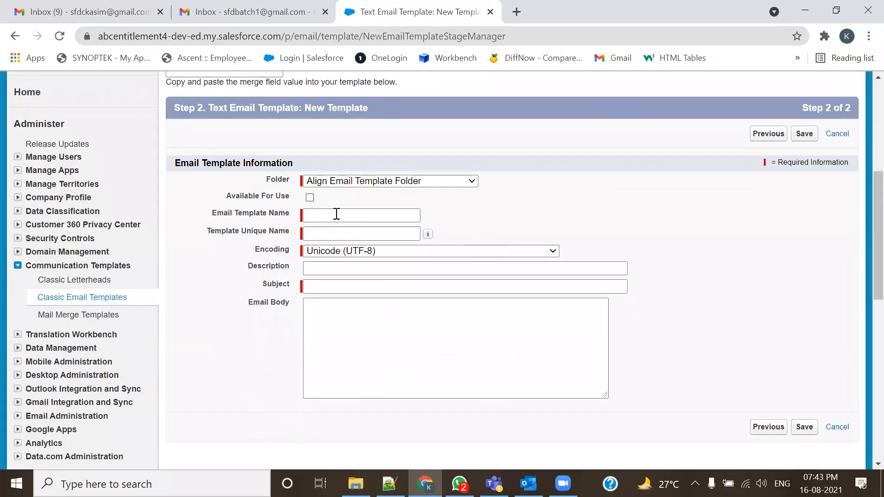
{"action": "left_click", "coordinate": [310, 198]}
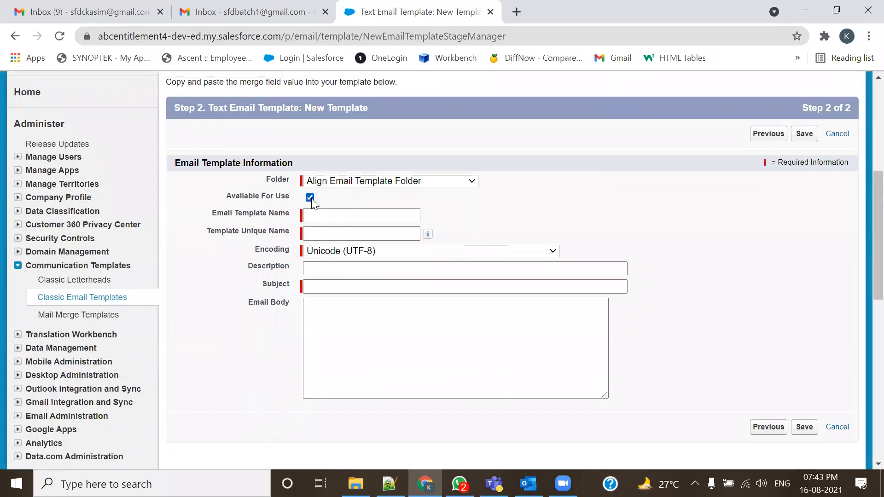
{"action": "left_click", "coordinate": [342, 216]}
{"action": "type", "text": "New Lead"}
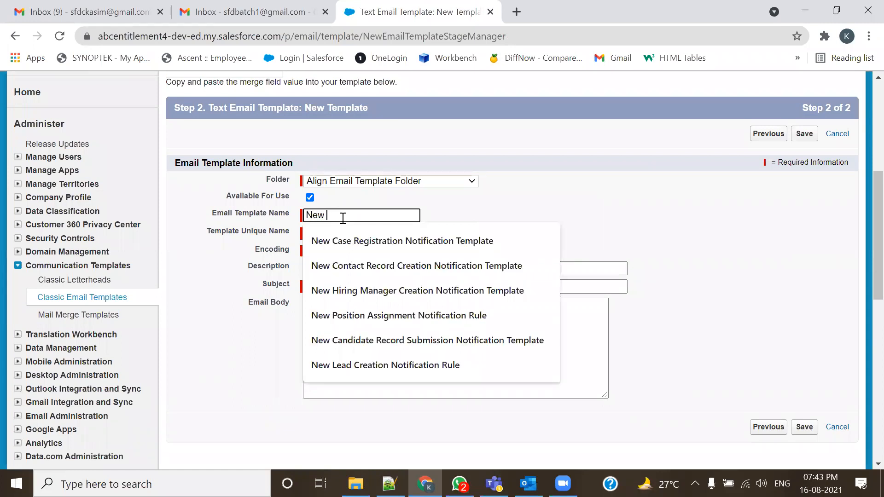
{"action": "key", "text": "Down"}
{"action": "key", "text": "Down"}
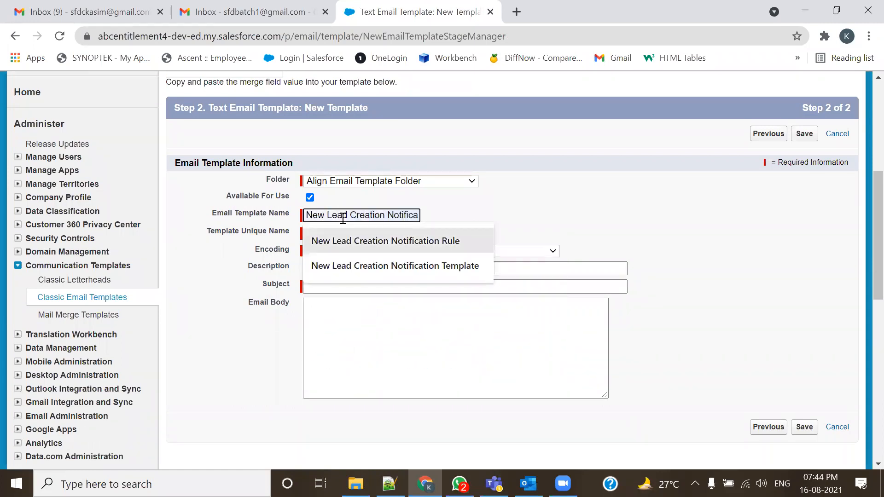
{"action": "key", "text": "Return"}
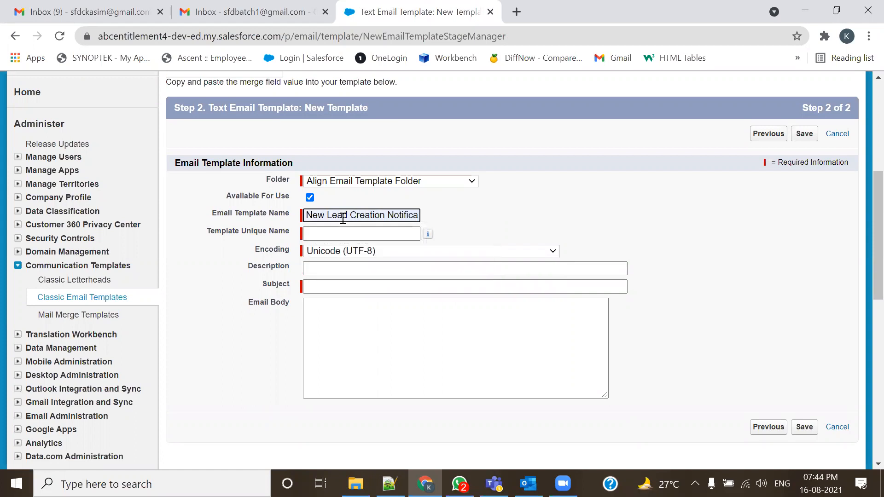
{"action": "key", "text": "Tab"}
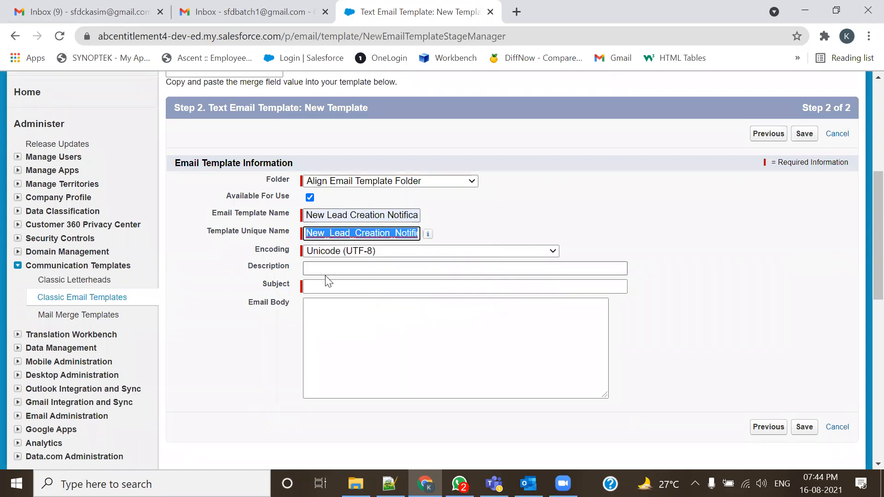
- Copy the template name into the Description field
{"action": "left_click", "coordinate": [380, 218]}
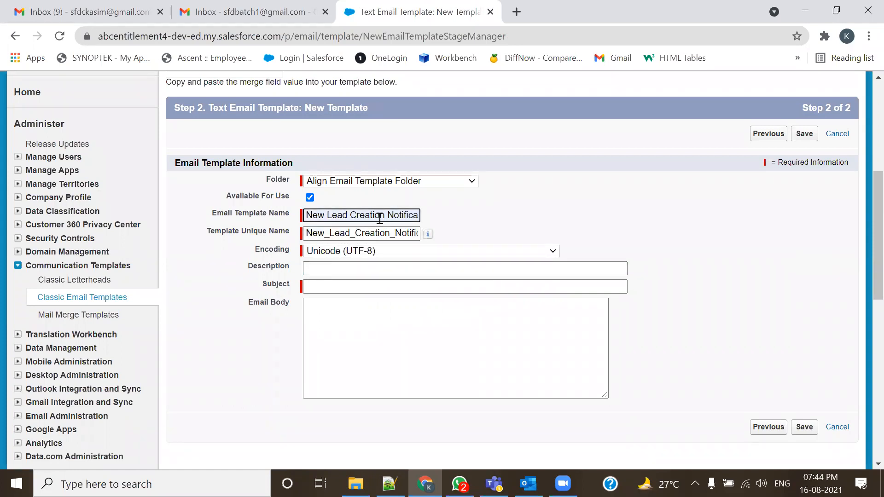
{"action": "key", "text": "ctrl+a"}
{"action": "key", "text": "ctrl+c"}
{"action": "left_click", "coordinate": [339, 265]}
{"action": "key", "text": "ctrl+v"}
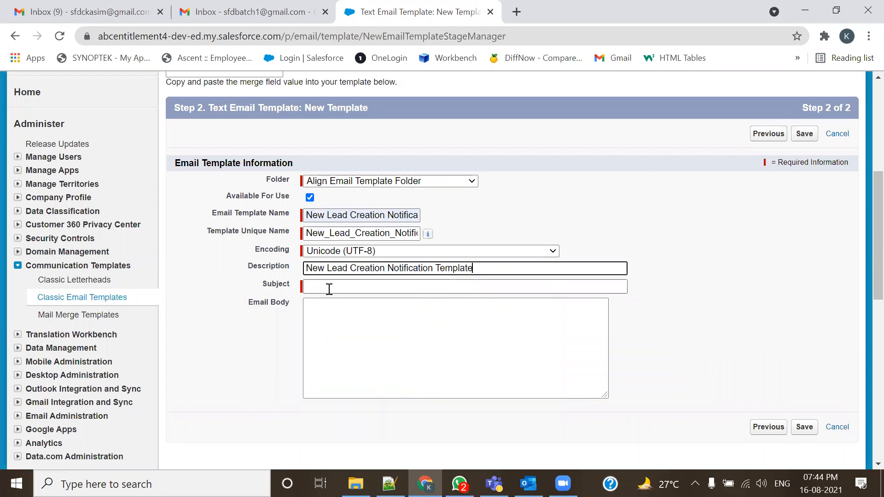
{"action": "key", "text": "alt+Tab"}
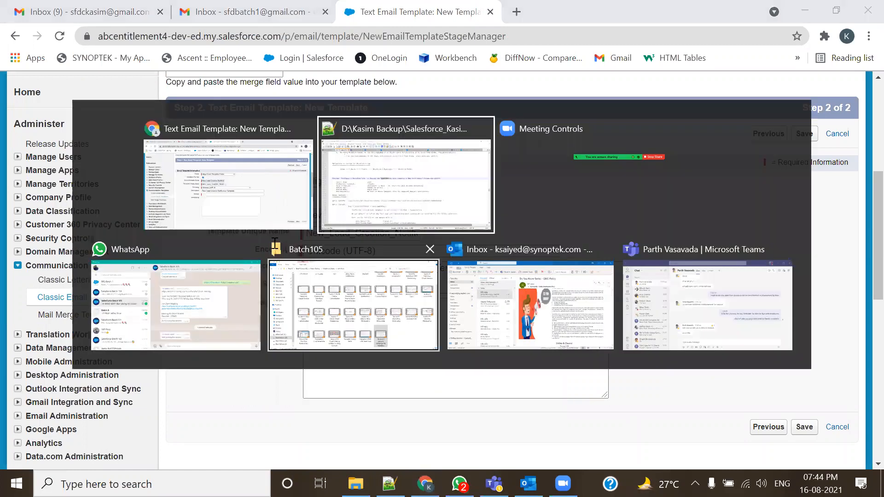
- Copy the congratulations subject line from the notes into the template's Subject
{"action": "scroll", "coordinate": [280, 245], "scroll_direction": "down", "scroll_amount": 2}
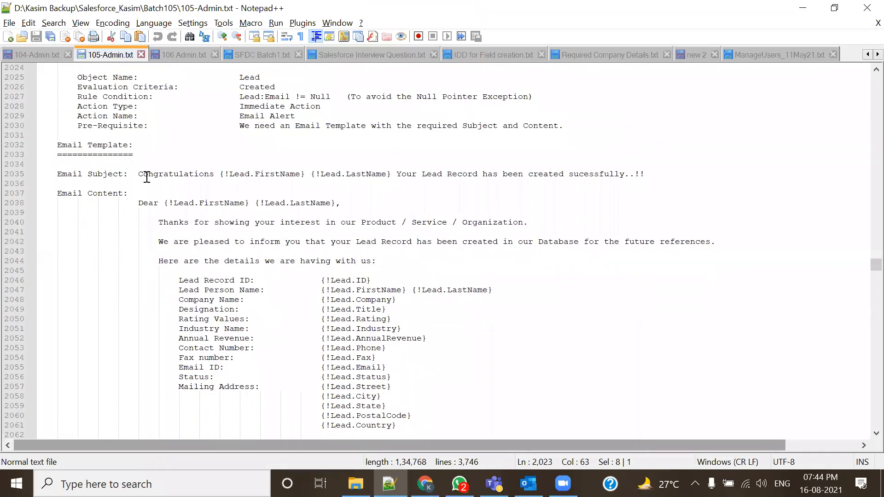
{"action": "left_click_drag", "start_coordinate": [138, 174], "coordinate": [647, 173]}
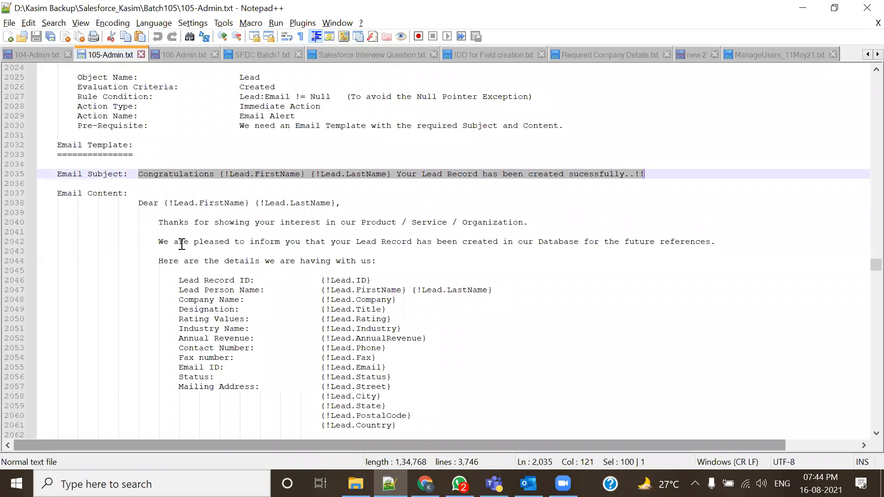
{"action": "key", "text": "alt+Tab"}
{"action": "left_click", "coordinate": [339, 288]}
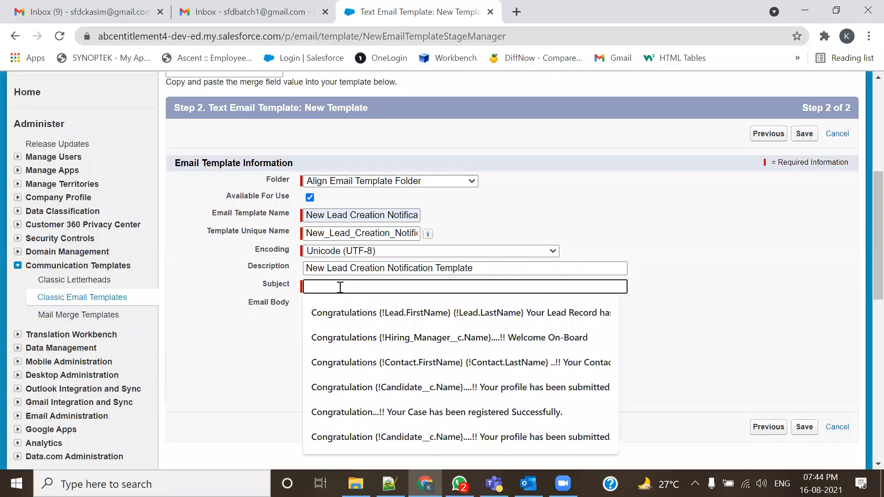
{"action": "key", "text": "ctrl+v"}
- Copy the email message starting at 'Dear' from the notes into the Email Body
{"action": "key", "text": "alt+Tab"}
{"action": "left_click_drag", "start_coordinate": [138, 202], "coordinate": [282, 323]}
{"action": "scroll", "coordinate": [197, 290], "scroll_direction": "down", "scroll_amount": 8}
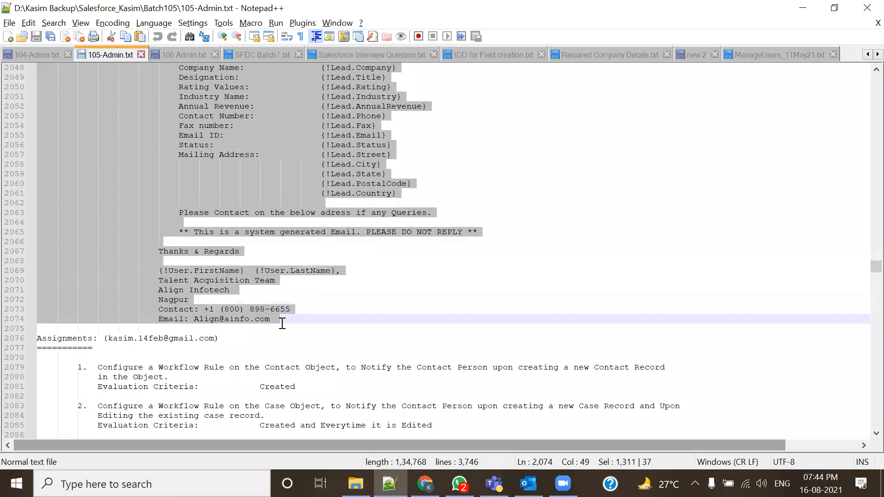
{"action": "key", "text": "alt+Tab"}
{"action": "left_click", "coordinate": [351, 309]}
{"action": "key", "text": "ctrl+v"}
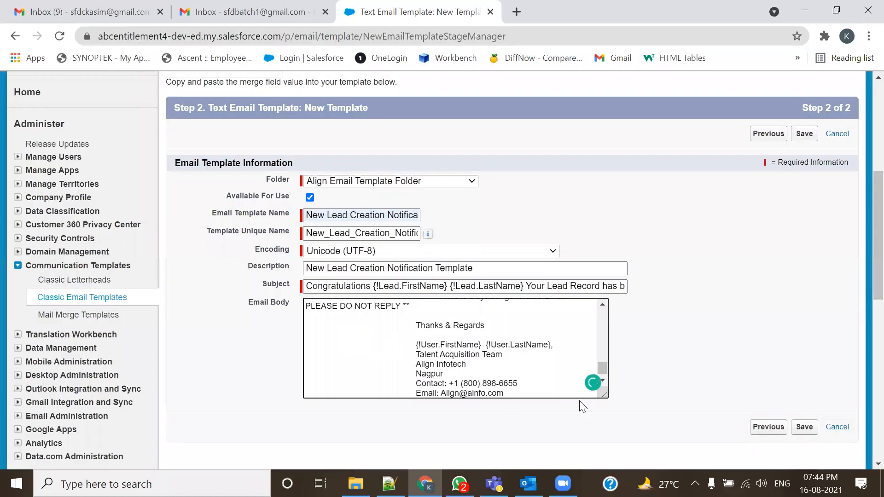
- Enlarge the Email Body box and remove the extra 'the' before 'future'
{"action": "scroll", "coordinate": [614, 297], "scroll_direction": "down", "scroll_amount": 3}
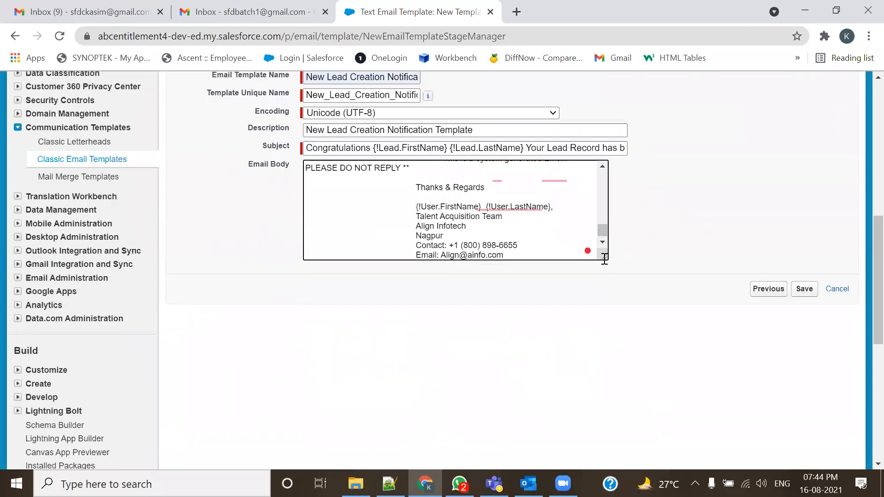
{"action": "left_click_drag", "start_coordinate": [604, 259], "coordinate": [755, 414]}
{"action": "scroll", "coordinate": [712, 317], "scroll_direction": "up", "scroll_amount": 3}
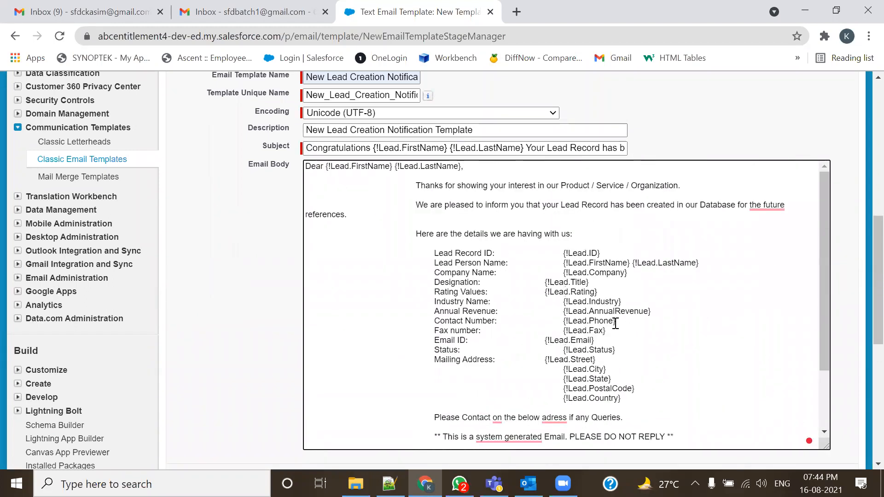
{"action": "scroll", "coordinate": [465, 335], "scroll_direction": "up", "scroll_amount": 4}
{"action": "scroll", "coordinate": [460, 359], "scroll_direction": "down", "scroll_amount": 5}
{"action": "scroll", "coordinate": [541, 358], "scroll_direction": "up", "scroll_amount": 3}
{"action": "mouse_move", "coordinate": [770, 278]}
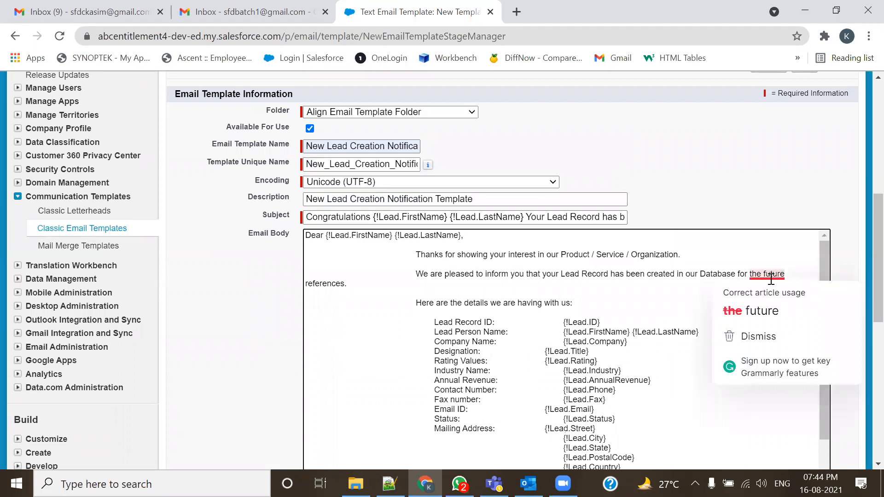
{"action": "left_click", "coordinate": [754, 312]}
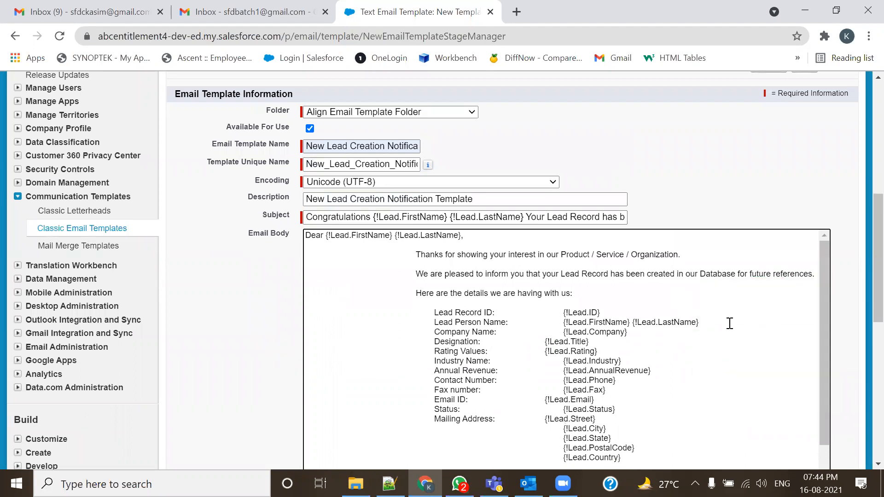
- Correct 'adress' to 'address' and hyphenate 'system-generated' in the email body
{"action": "scroll", "coordinate": [729, 324], "scroll_direction": "down", "scroll_amount": 3}
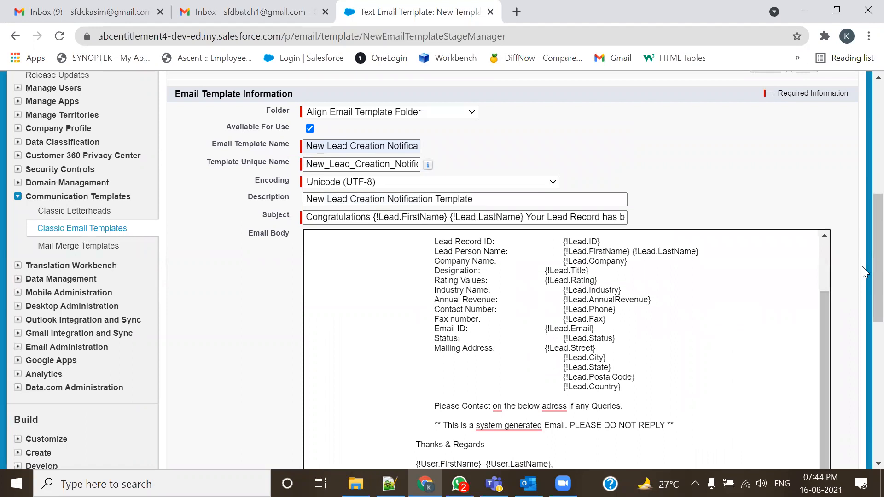
{"action": "scroll", "coordinate": [863, 263], "scroll_direction": "down", "scroll_amount": 5}
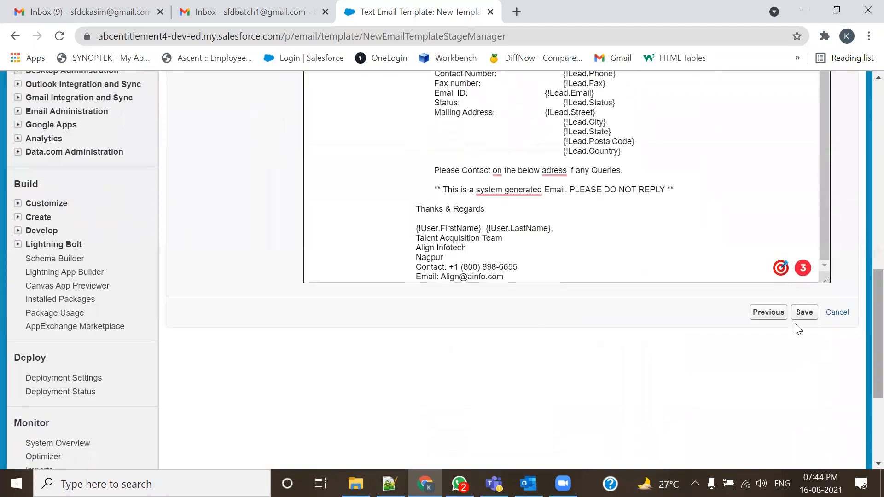
{"action": "mouse_move", "coordinate": [497, 172]}
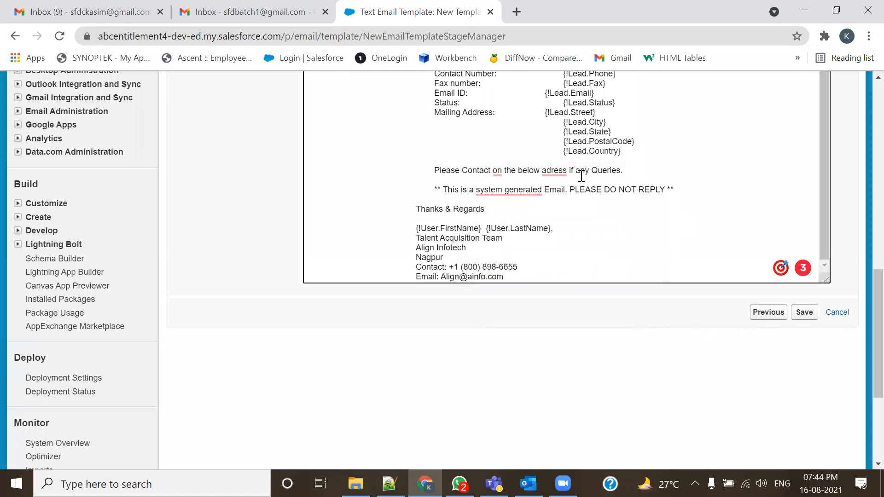
{"action": "mouse_move", "coordinate": [551, 170]}
{"action": "left_click", "coordinate": [562, 194]}
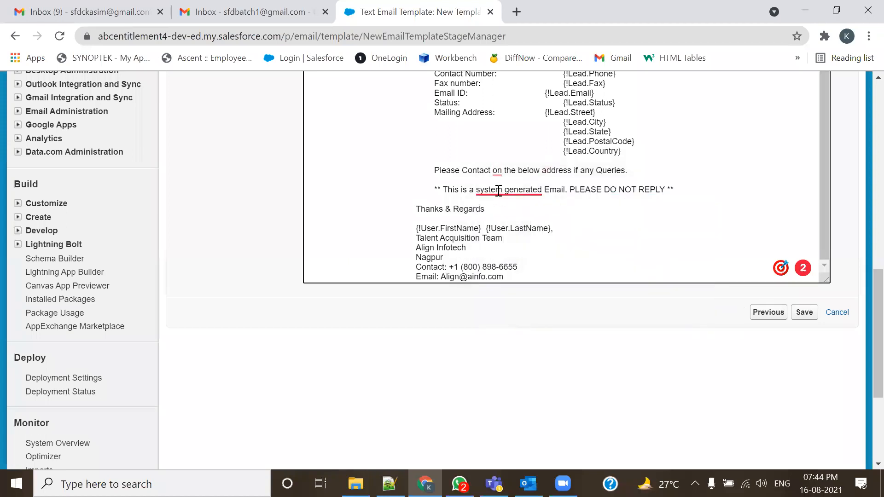
{"action": "mouse_move", "coordinate": [501, 191]}
{"action": "left_click", "coordinate": [502, 224]}
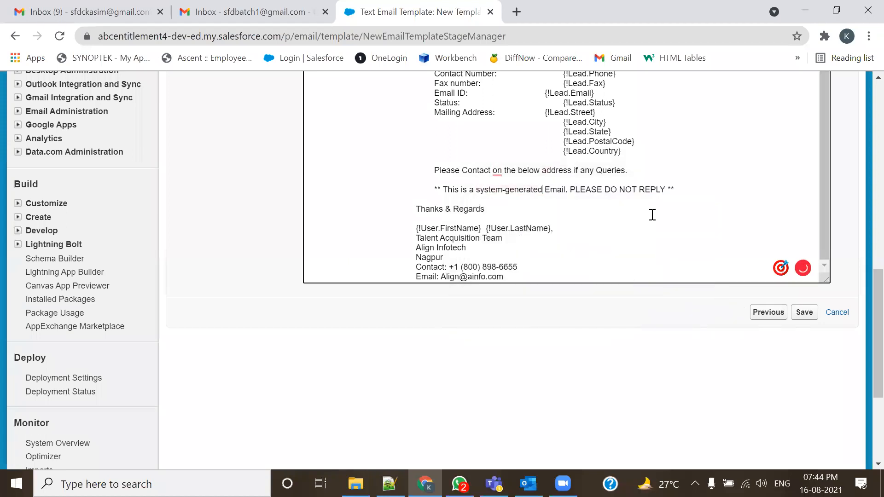
{"action": "scroll", "coordinate": [652, 214], "scroll_direction": "down", "scroll_amount": 2}
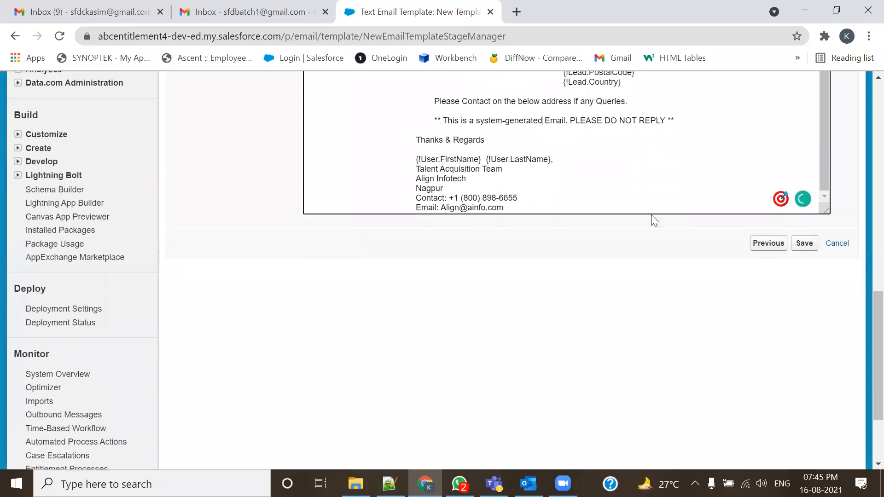
{"action": "scroll", "coordinate": [652, 213], "scroll_direction": "up", "scroll_amount": 6}
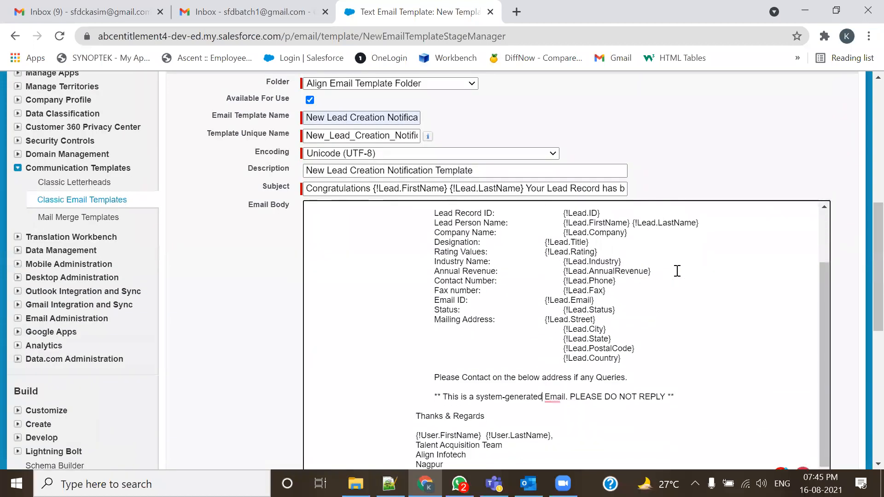
{"action": "scroll", "coordinate": [676, 272], "scroll_direction": "down", "scroll_amount": 6}
{"action": "left_click", "coordinate": [806, 244]}
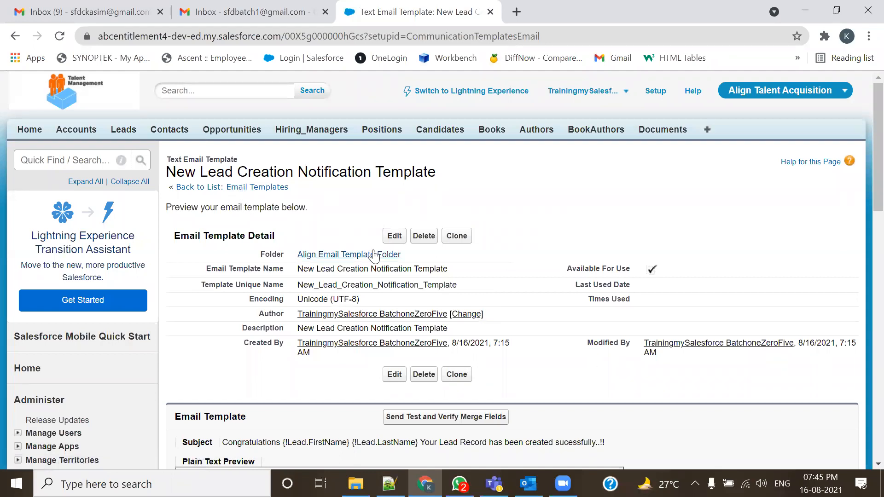
{"action": "scroll", "coordinate": [382, 262], "scroll_direction": "down", "scroll_amount": 3}
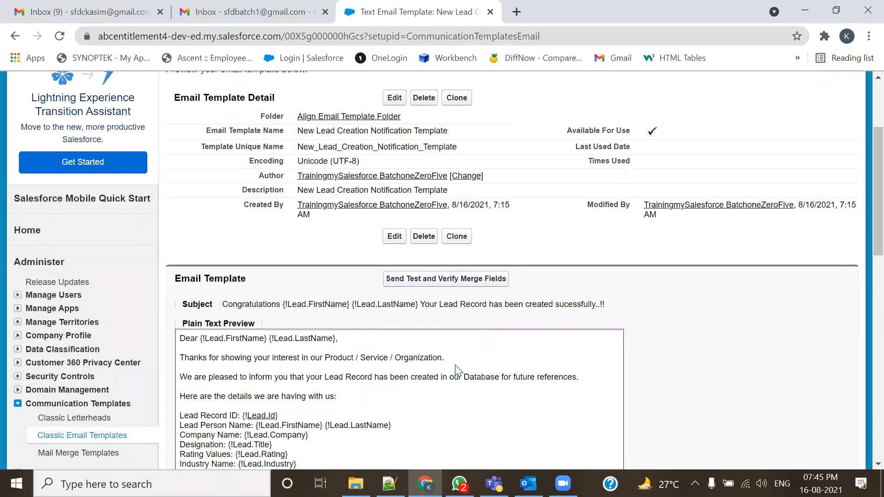
{"action": "scroll", "coordinate": [455, 365], "scroll_direction": "down", "scroll_amount": 5}
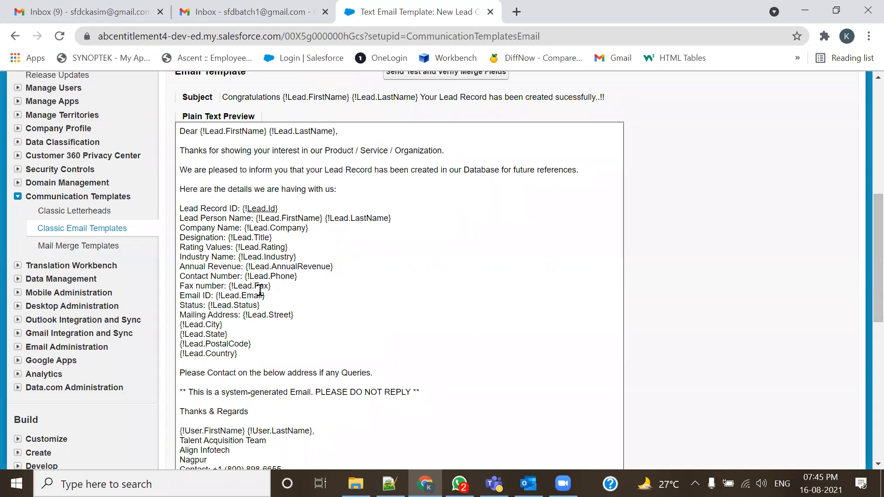
{"action": "scroll", "coordinate": [253, 372], "scroll_direction": "down", "scroll_amount": 3}
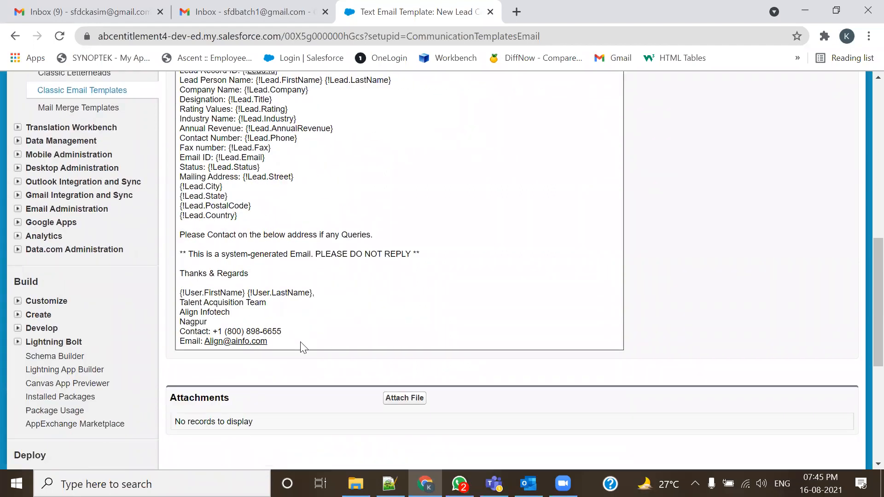
{"action": "scroll", "coordinate": [306, 285], "scroll_direction": "up", "scroll_amount": 6}
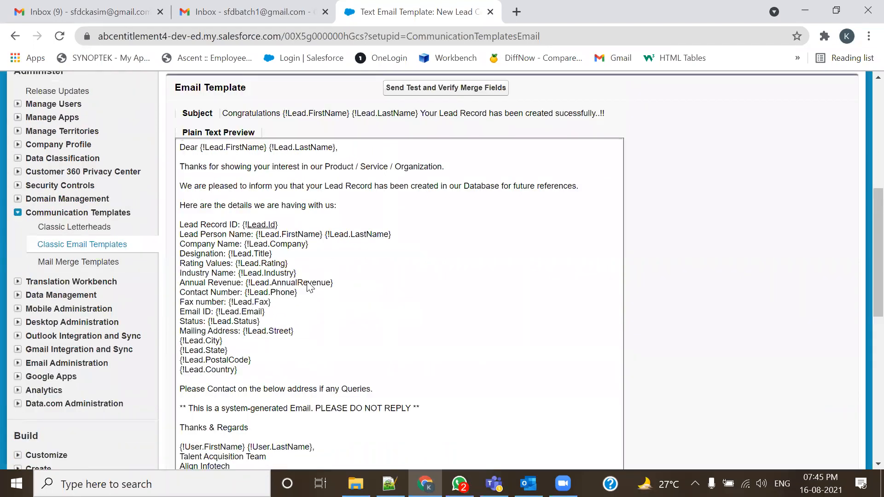
{"action": "scroll", "coordinate": [428, 285], "scroll_direction": "up", "scroll_amount": 5}
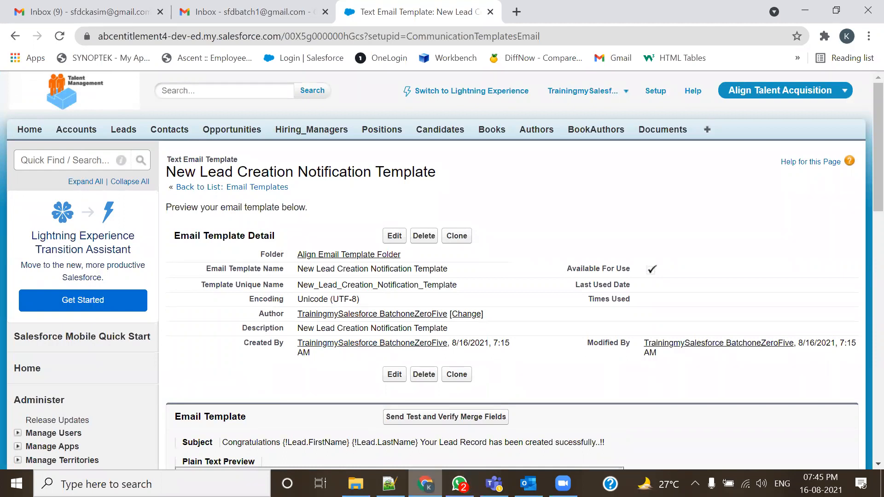
{"action": "key", "text": "alt+Tab"}
{"action": "left_click", "coordinate": [430, 280]}
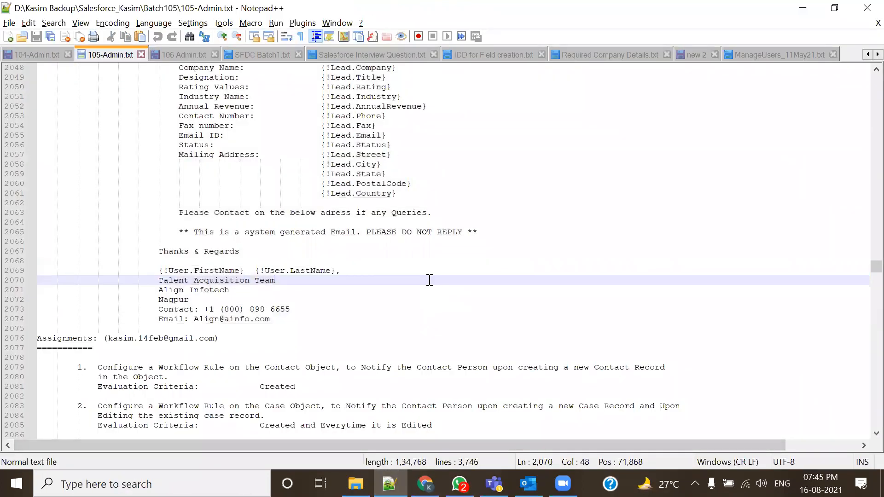
{"action": "scroll", "coordinate": [429, 280], "scroll_direction": "up", "scroll_amount": 11}
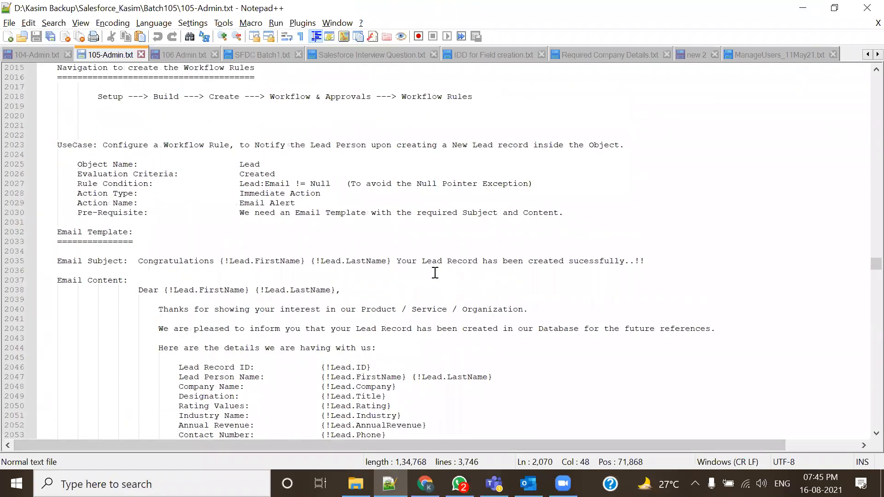
{"action": "scroll", "coordinate": [435, 273], "scroll_direction": "up", "scroll_amount": 3}
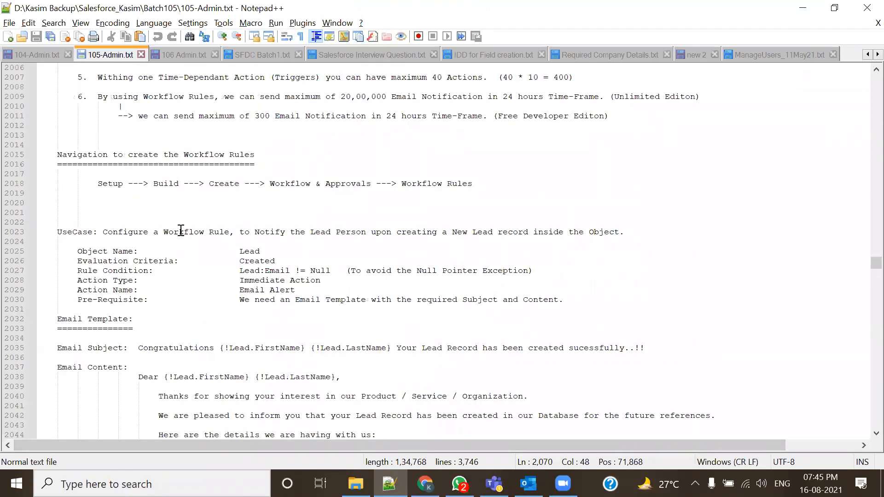
{"action": "left_click_drag", "start_coordinate": [96, 184], "coordinate": [481, 184]}
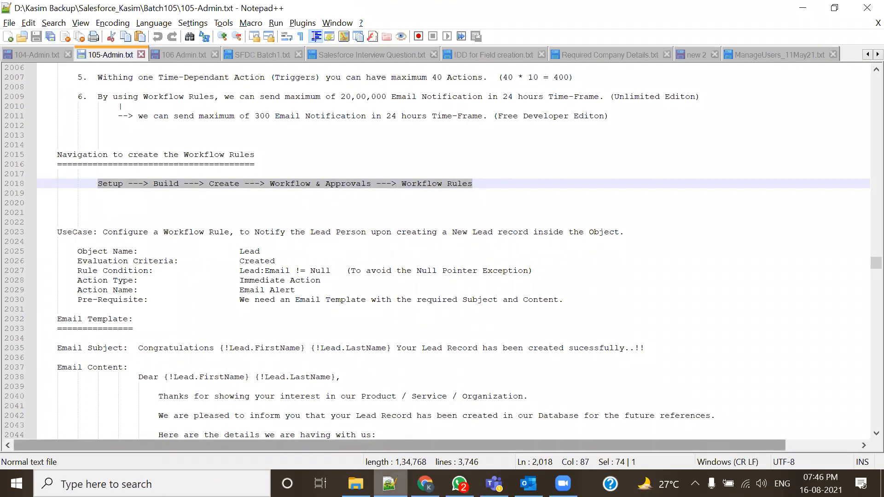
- From Setup, go to Create > Workflow & Approvals > Workflow Rules and continue past the introduction
{"action": "mouse_move", "coordinate": [424, 484]}
{"action": "left_click", "coordinate": [371, 423]}
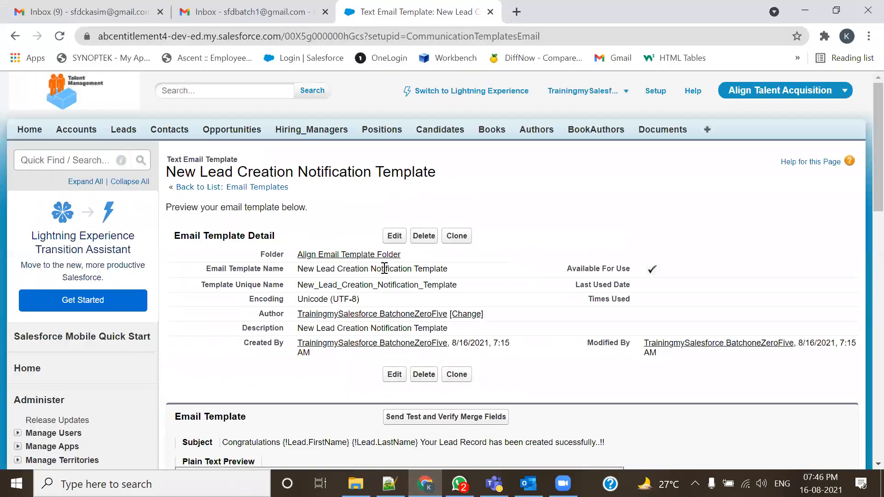
{"action": "left_click", "coordinate": [655, 91]}
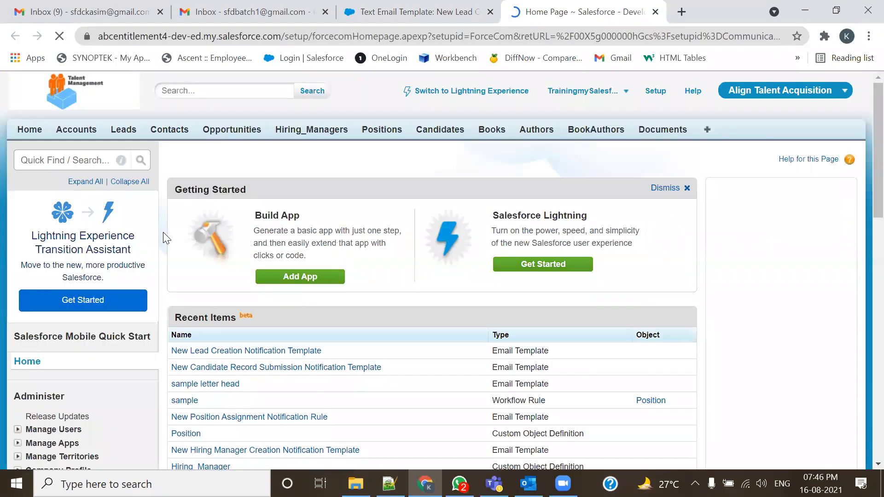
{"action": "scroll", "coordinate": [115, 302], "scroll_direction": "down", "scroll_amount": 10}
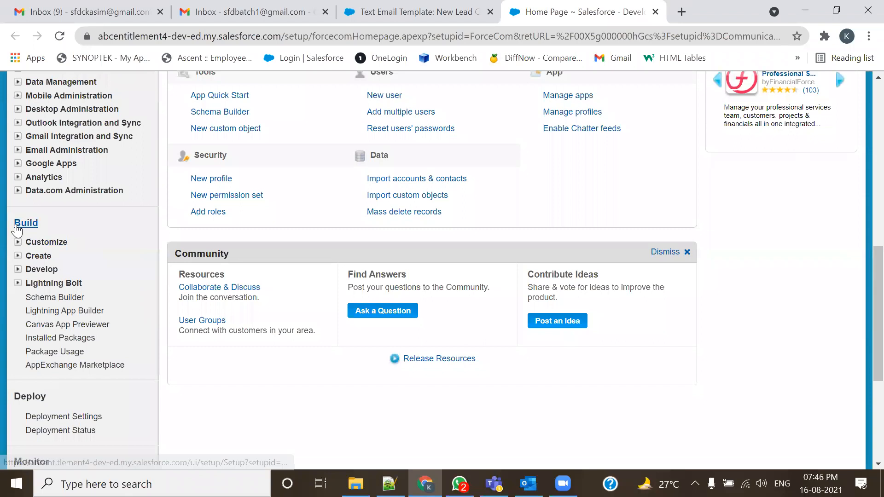
{"action": "left_click", "coordinate": [17, 257]}
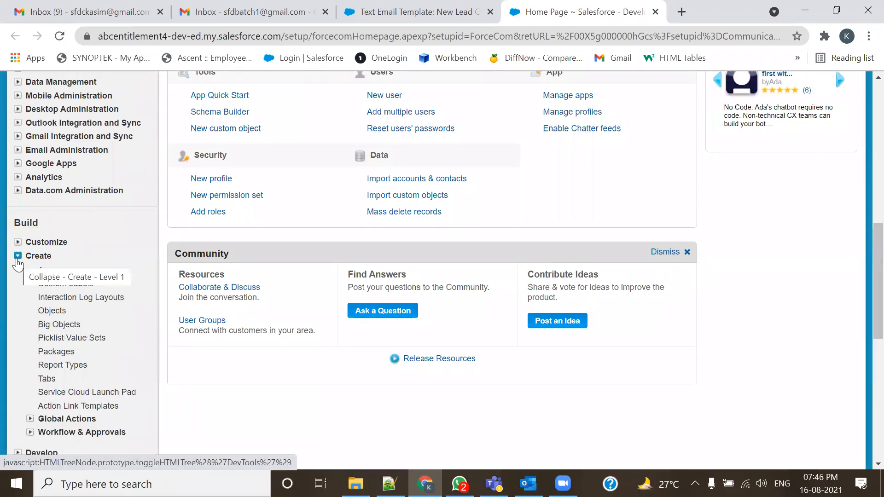
{"action": "scroll", "coordinate": [18, 263], "scroll_direction": "down", "scroll_amount": 3}
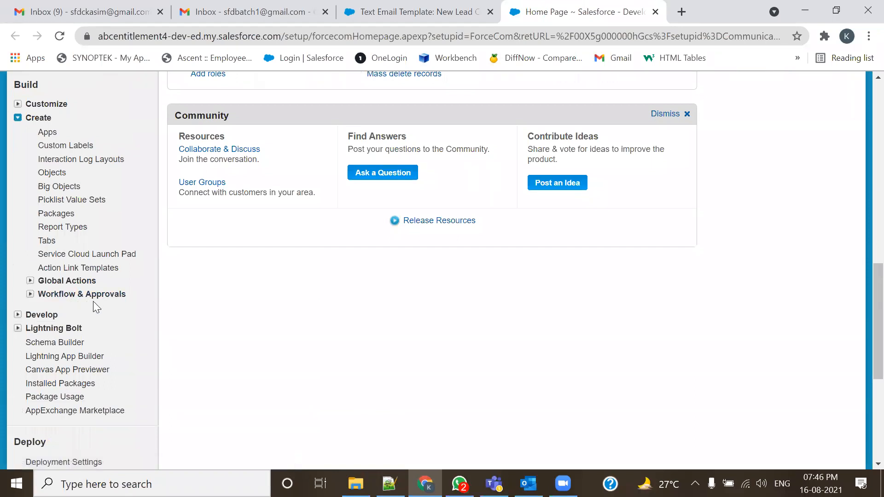
{"action": "left_click", "coordinate": [30, 294]}
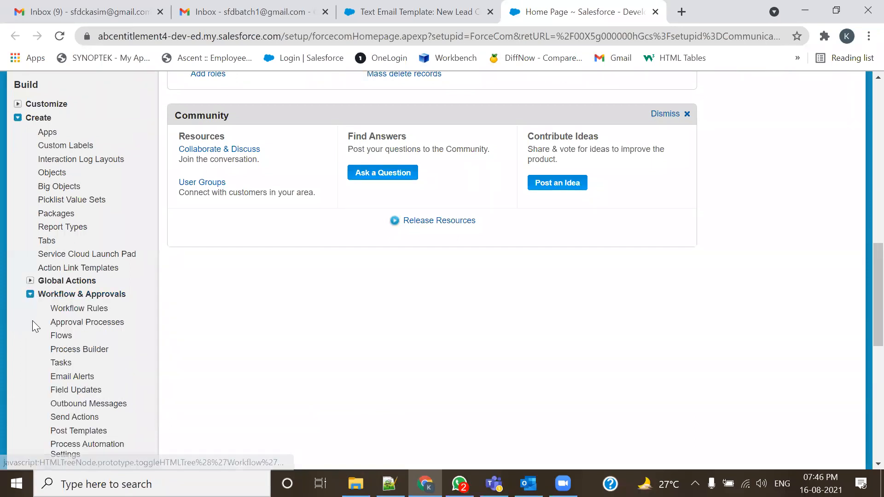
{"action": "left_click", "coordinate": [80, 310]}
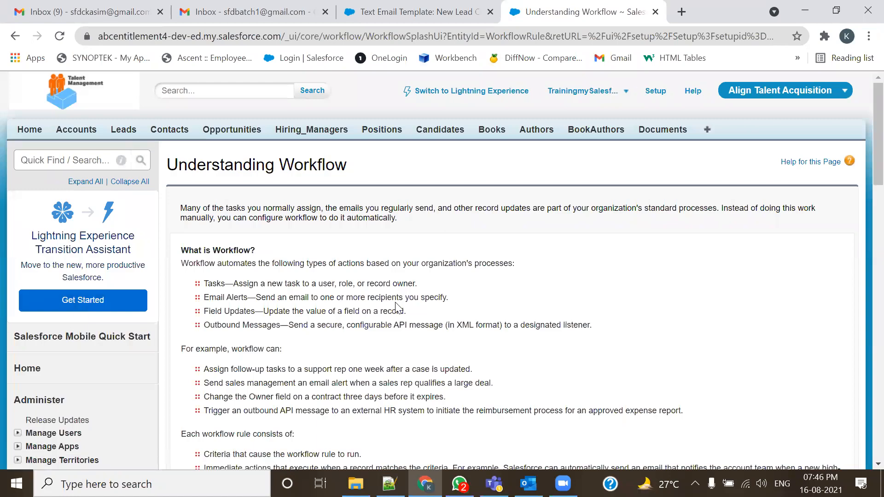
{"action": "scroll", "coordinate": [396, 304], "scroll_direction": "down", "scroll_amount": 3}
{"action": "scroll", "coordinate": [399, 308], "scroll_direction": "down", "scroll_amount": 3}
{"action": "left_click", "coordinate": [211, 284]}
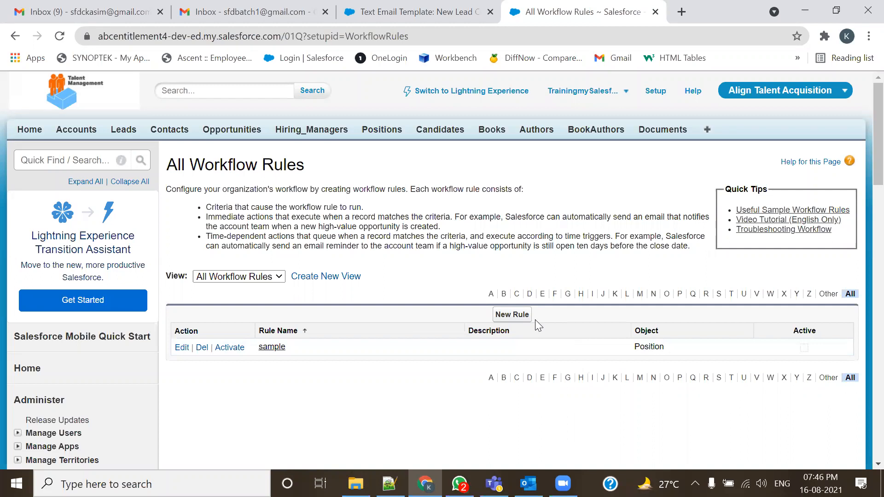
- Delete the sample workflow rule and start a new rule, first advancing without an object chosen
{"action": "left_click", "coordinate": [206, 349]}
{"action": "left_click", "coordinate": [508, 116]}
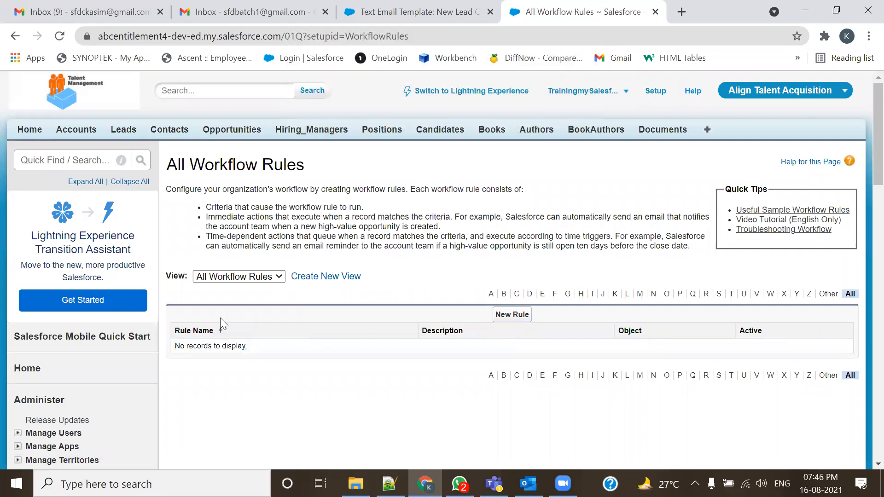
{"action": "left_click", "coordinate": [502, 315]}
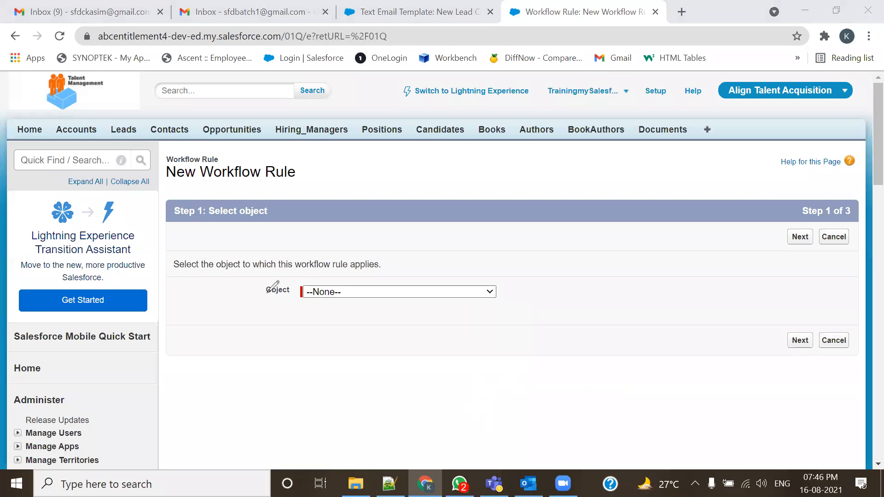
{"action": "mouse_move", "coordinate": [259, 284]}
{"action": "left_mouse_down"}
{"action": "mouse_move", "coordinate": [260, 313]}
{"action": "mouse_move", "coordinate": [300, 312]}
{"action": "left_mouse_up"}
{"action": "mouse_move", "coordinate": [258, 284]}
{"action": "left_mouse_down"}
{"action": "mouse_move", "coordinate": [319, 281]}
{"action": "mouse_move", "coordinate": [298, 305]}
{"action": "mouse_move", "coordinate": [289, 292]}
{"action": "mouse_move", "coordinate": [300, 295]}
{"action": "left_mouse_up"}
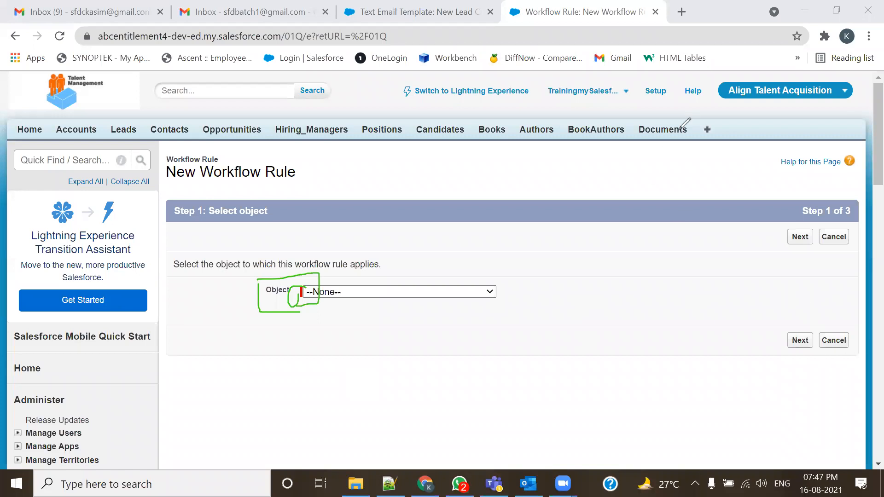
{"action": "left_click", "coordinate": [800, 237]}
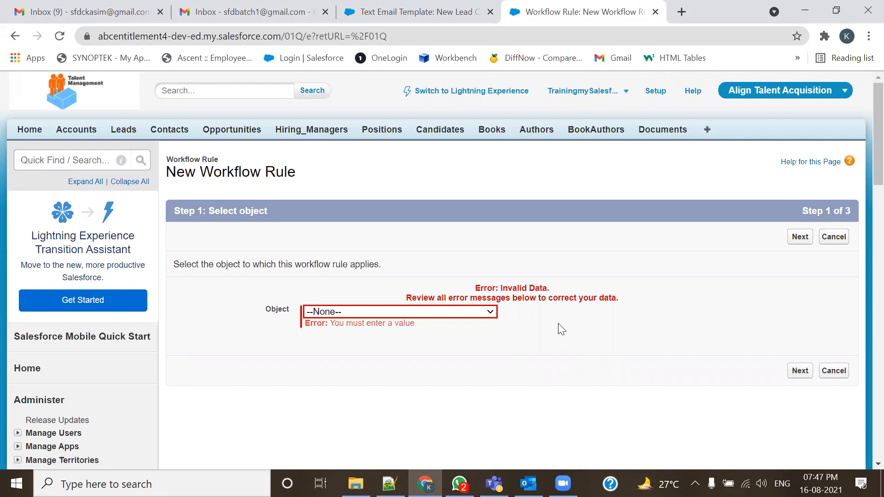
- Check the object in the notes, then choose Lead as the rule's object and advance to Step 2
{"action": "key", "text": "alt+Tab"}
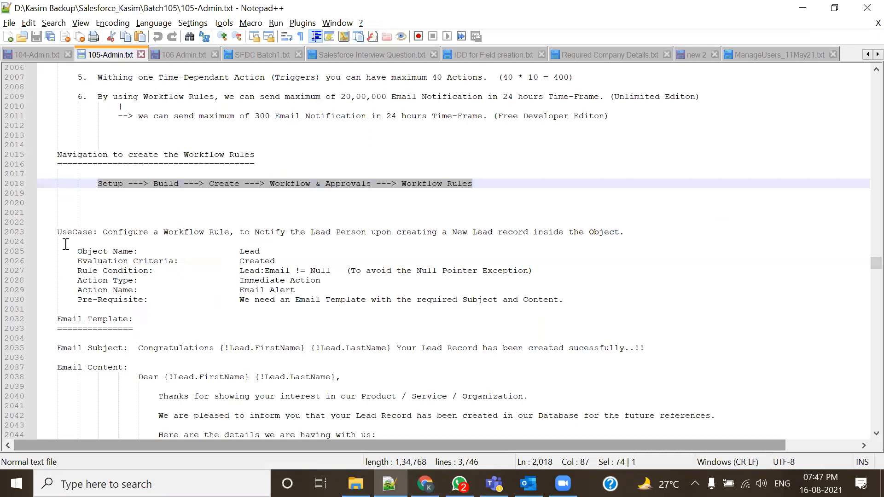
{"action": "left_click_drag", "start_coordinate": [77, 251], "coordinate": [281, 251]}
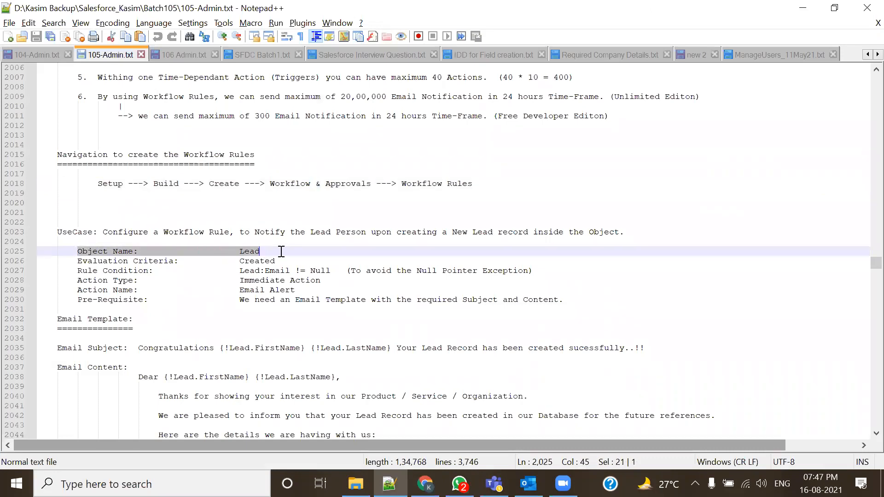
{"action": "key", "text": "alt+Tab"}
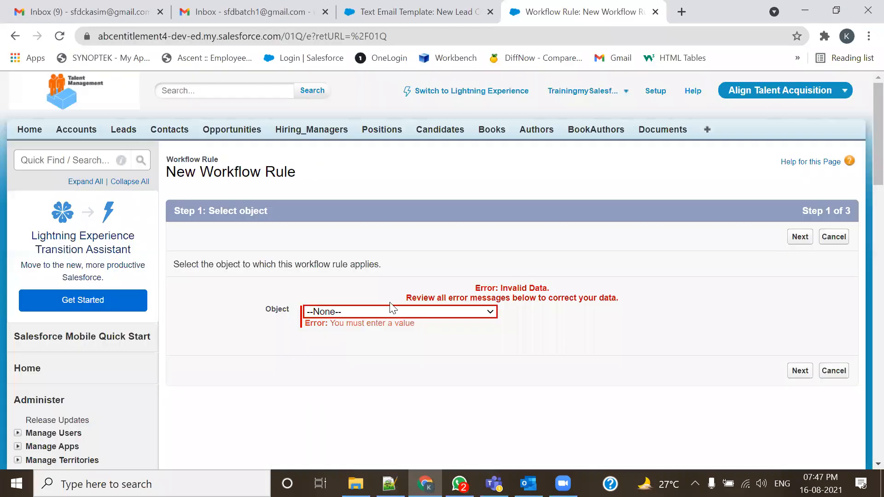
{"action": "left_click", "coordinate": [384, 313]}
{"action": "type", "text": "Lead"}
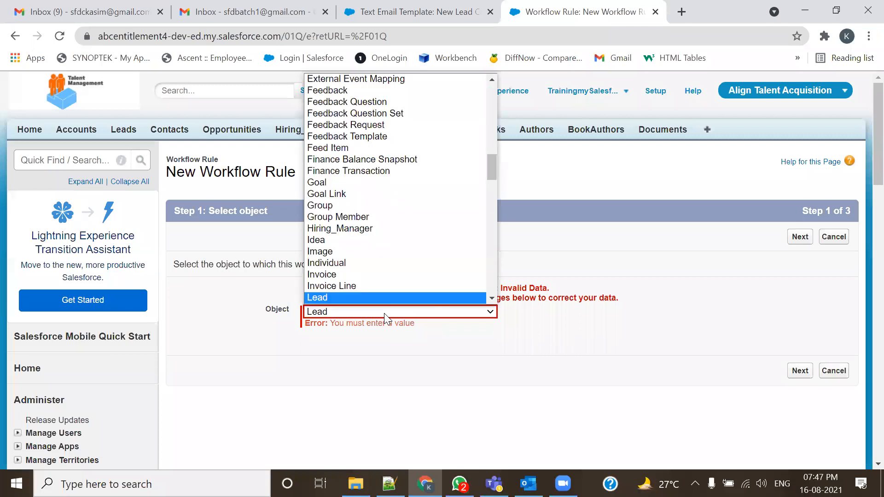
{"action": "key", "text": "Return"}
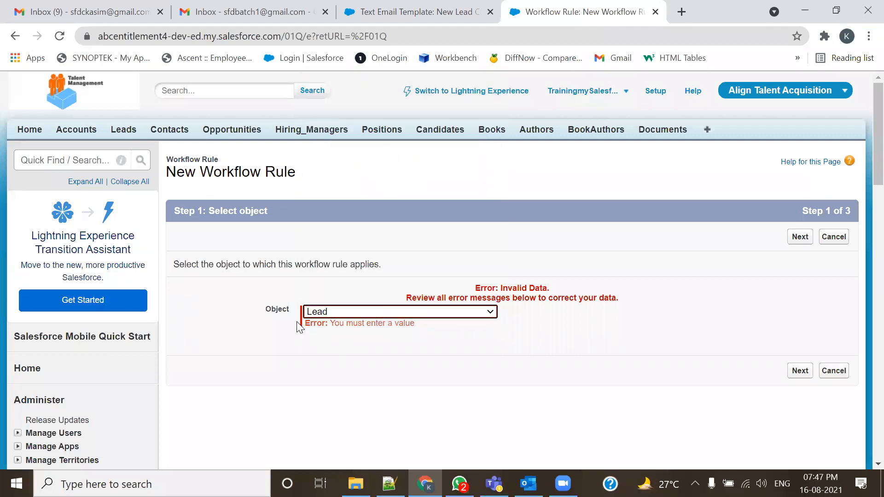
{"action": "left_click", "coordinate": [800, 371]}
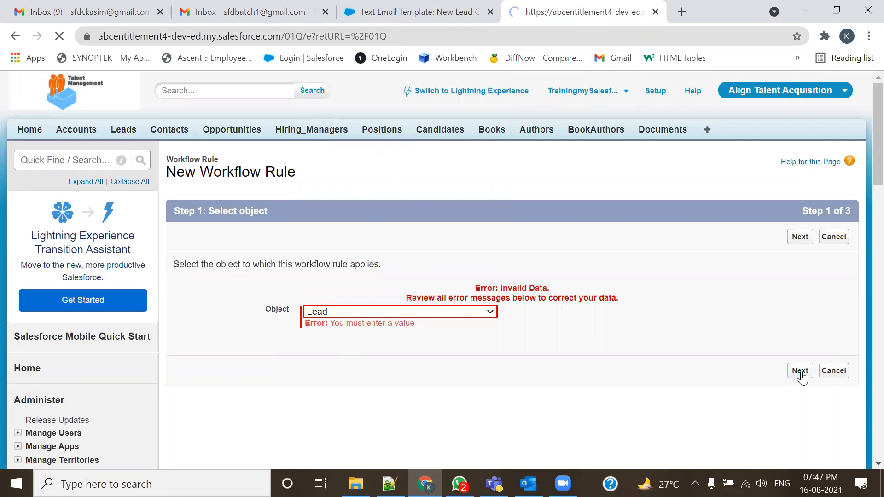
{"action": "left_click", "coordinate": [414, 319]}
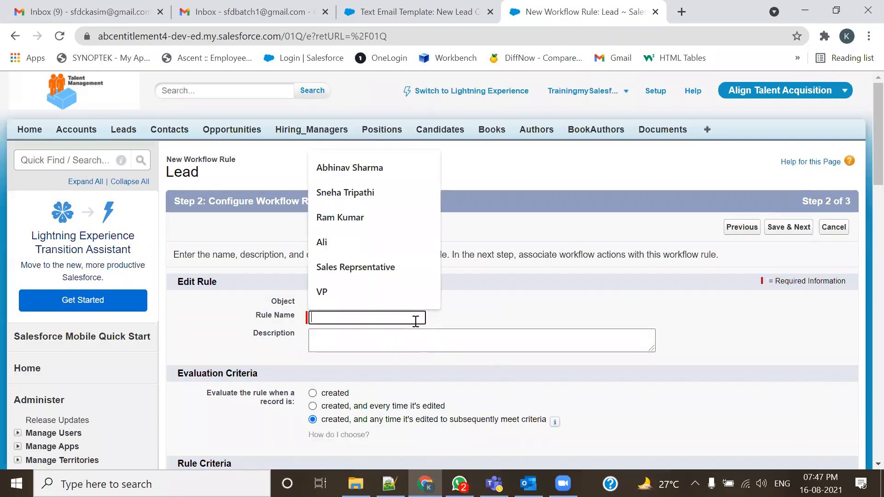
- Name the rule 'New Lead Creation Notification Rule' and paste the same text as its description
{"action": "type", "text": "New Lead Creation Notifica"}
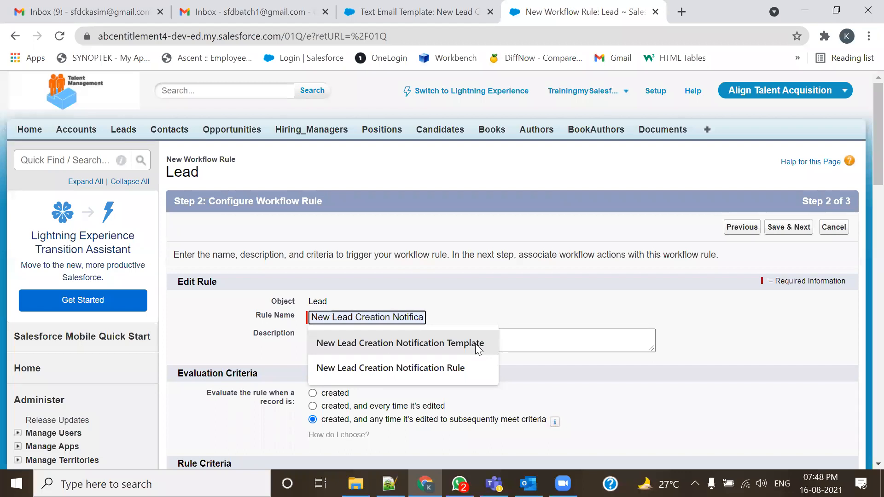
{"action": "left_click", "coordinate": [453, 369]}
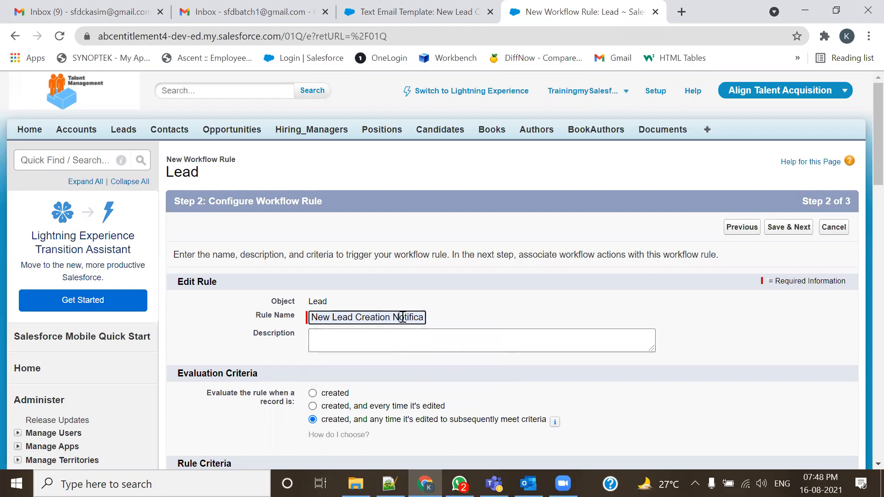
{"action": "key", "text": "ctrl+a"}
{"action": "key", "text": "ctrl+c"}
{"action": "left_click", "coordinate": [406, 336]}
{"action": "key", "text": "ctrl+v"}
- Evaluate the rule only when a lead is created, highlighting the Rule Criteria area before checking the notes
{"action": "scroll", "coordinate": [502, 353], "scroll_direction": "down", "scroll_amount": 1}
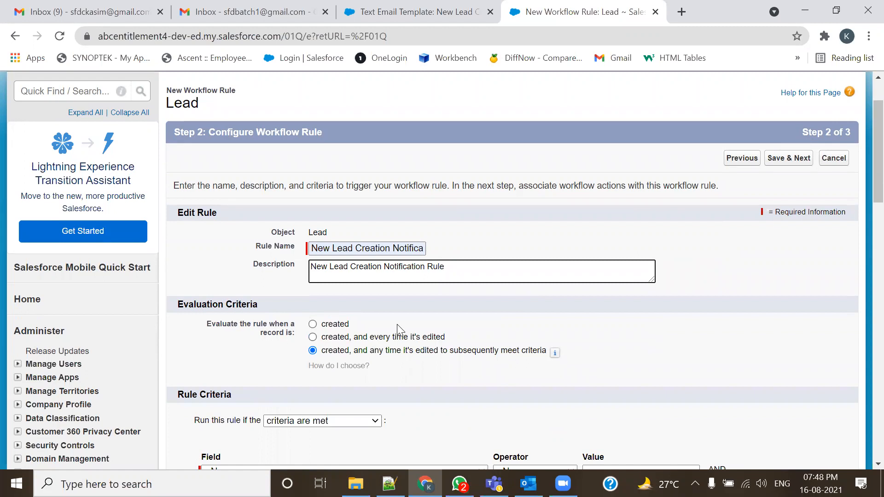
{"action": "scroll", "coordinate": [399, 329], "scroll_direction": "down", "scroll_amount": 1}
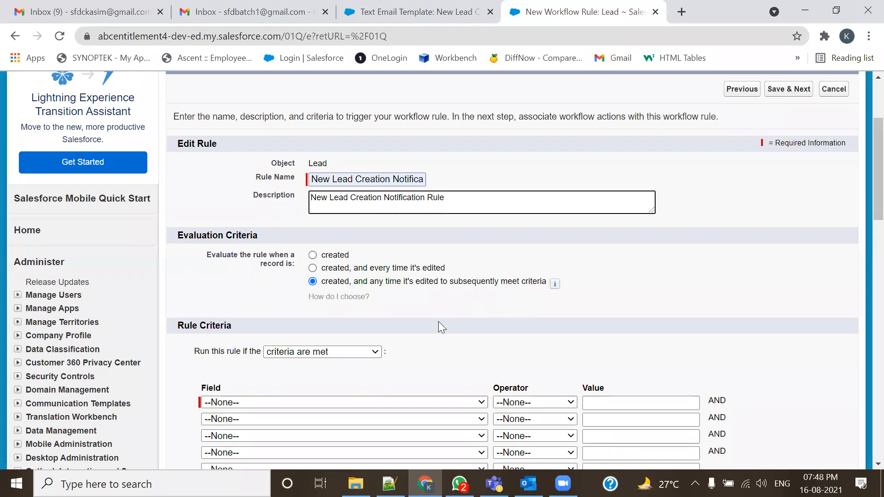
{"action": "left_click", "coordinate": [312, 255]}
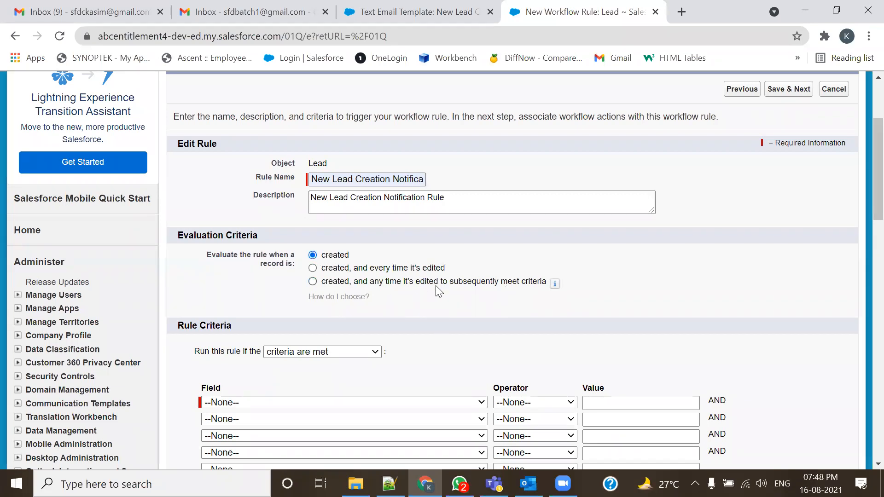
{"action": "scroll", "coordinate": [439, 291], "scroll_direction": "down", "scroll_amount": 1}
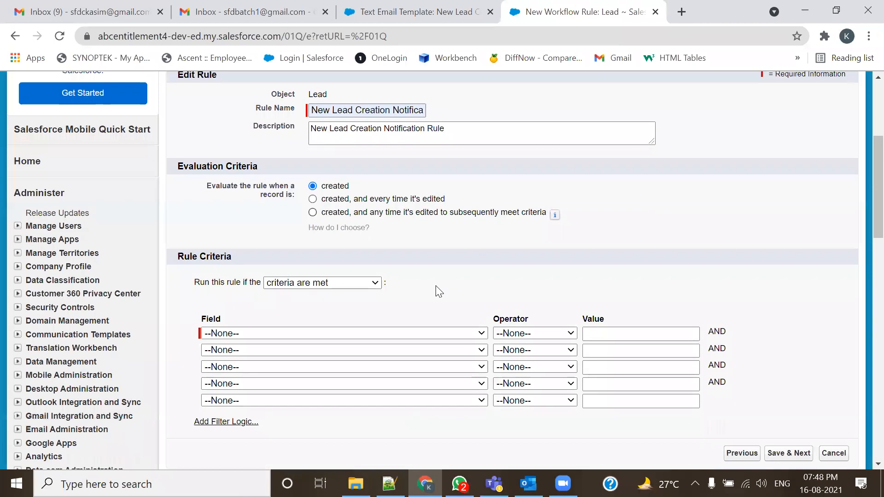
{"action": "left_click_drag", "start_coordinate": [190, 336], "coordinate": [203, 337]}
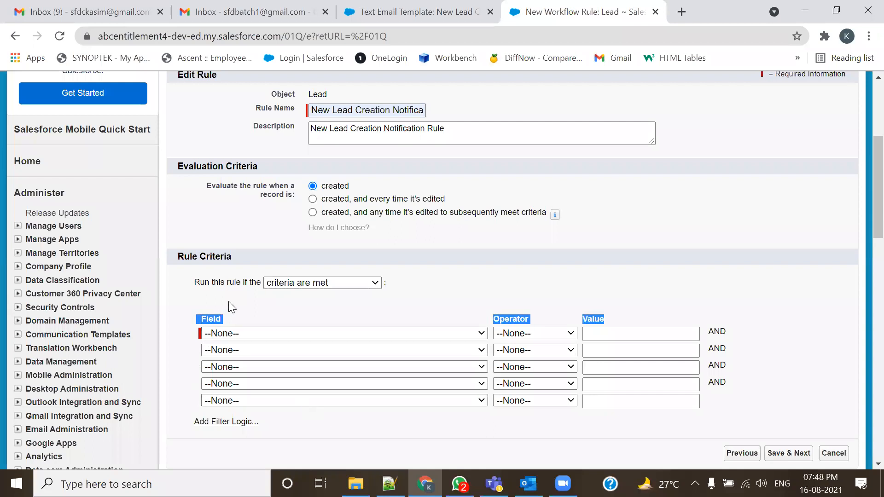
{"action": "left_click_drag", "start_coordinate": [232, 256], "coordinate": [184, 258]}
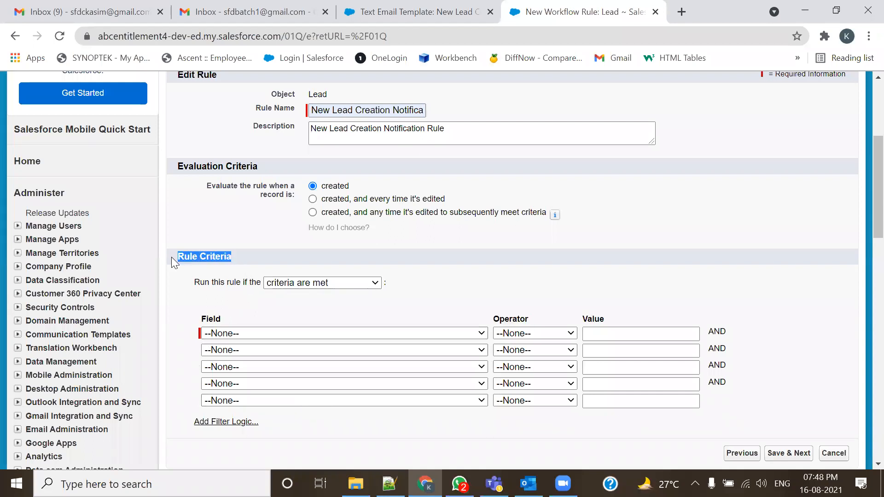
{"action": "left_click", "coordinate": [389, 483]}
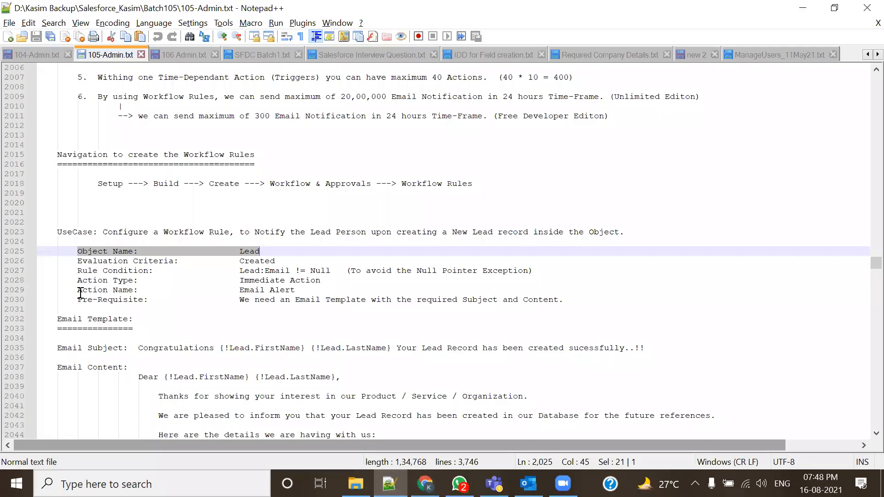
- Highlight the 'Rule Condition: Lead:Email != Null' line in 105-Admin.txt and return to the rule form
{"action": "left_click_drag", "start_coordinate": [77, 271], "coordinate": [159, 272]}
{"action": "key", "text": "alt+Tab"}
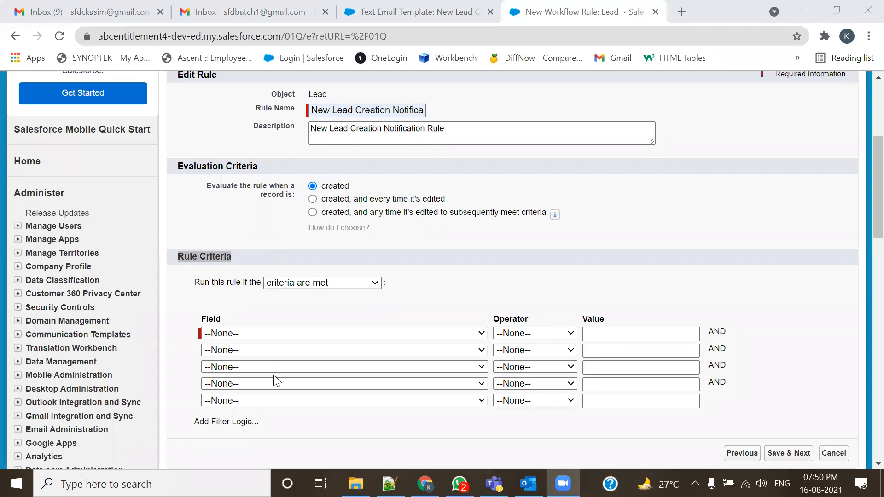
- Annotate the empty criteria rows and leave 'criteria are met' as the run condition
{"action": "mouse_move", "coordinate": [190, 325]}
{"action": "left_mouse_down"}
{"action": "mouse_move", "coordinate": [191, 343]}
{"action": "mouse_move", "coordinate": [223, 344]}
{"action": "mouse_move", "coordinate": [219, 323]}
{"action": "left_mouse_up"}
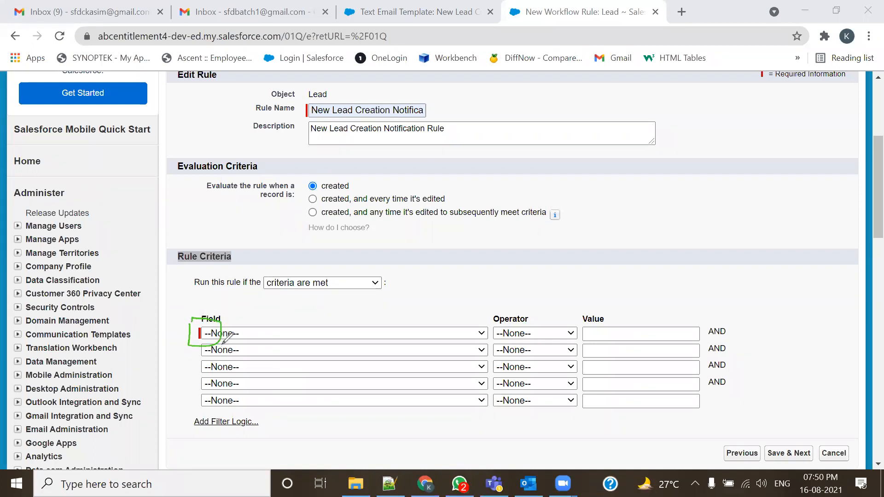
{"action": "mouse_move", "coordinate": [186, 358]}
{"action": "left_mouse_down"}
{"action": "mouse_move", "coordinate": [198, 354]}
{"action": "mouse_move", "coordinate": [200, 378]}
{"action": "left_mouse_up"}
{"action": "left_click_drag", "start_coordinate": [175, 408], "coordinate": [198, 397]}
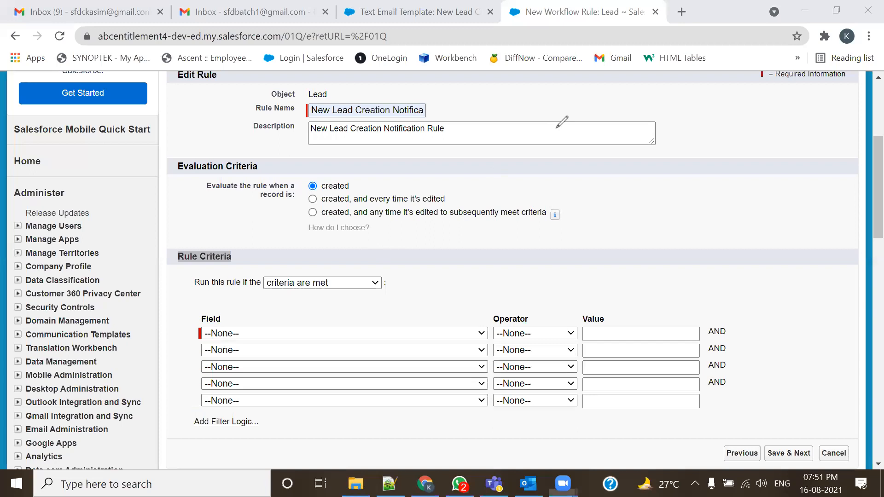
{"action": "left_click", "coordinate": [368, 283]}
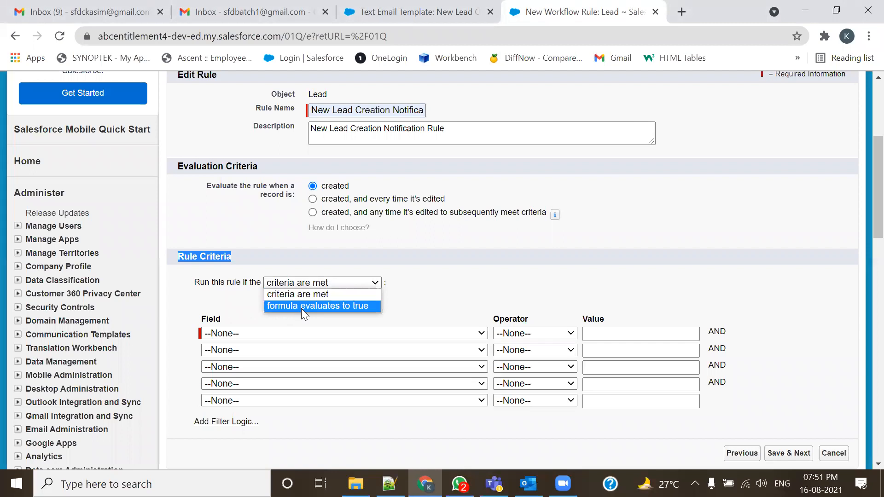
{"action": "left_click", "coordinate": [431, 302]}
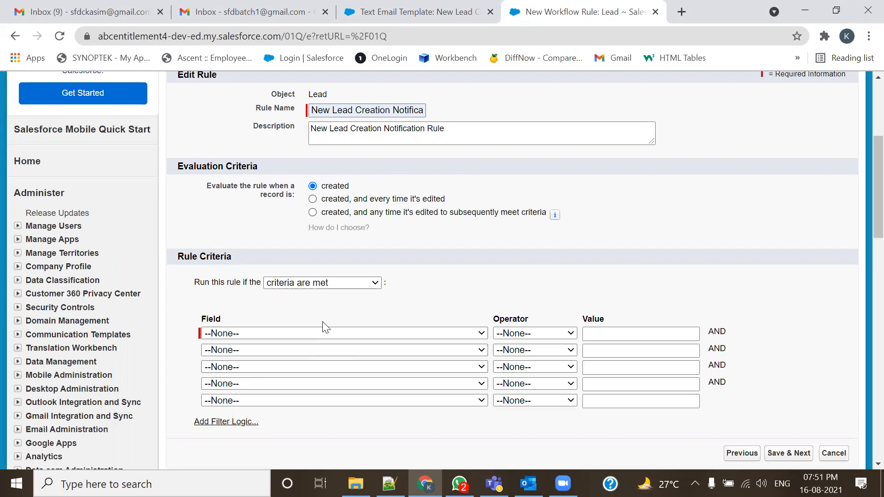
- Open the Leads home page in a new tab and start a blank New Lead form
{"action": "left_click", "coordinate": [365, 11]}
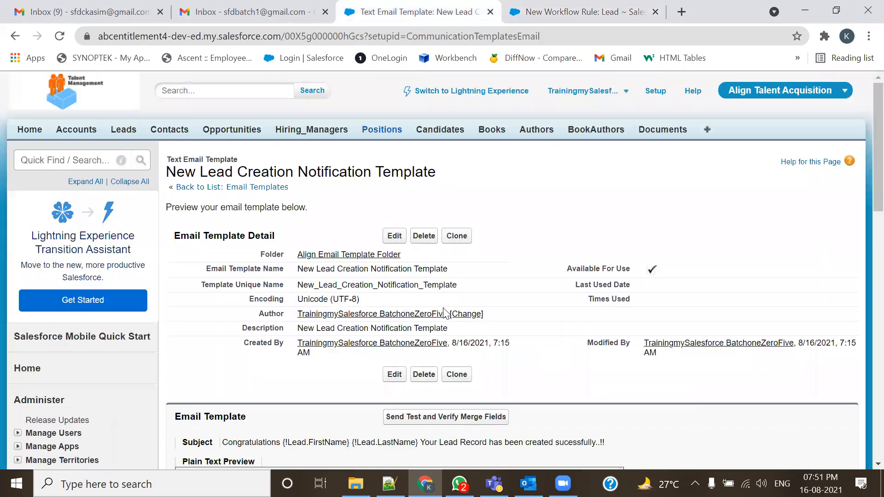
{"action": "middle_click", "coordinate": [129, 138]}
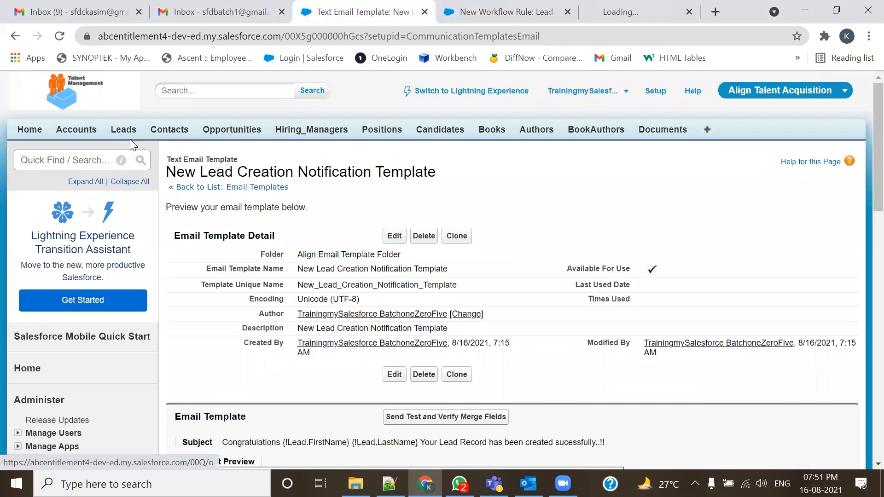
{"action": "left_click", "coordinate": [622, 7]}
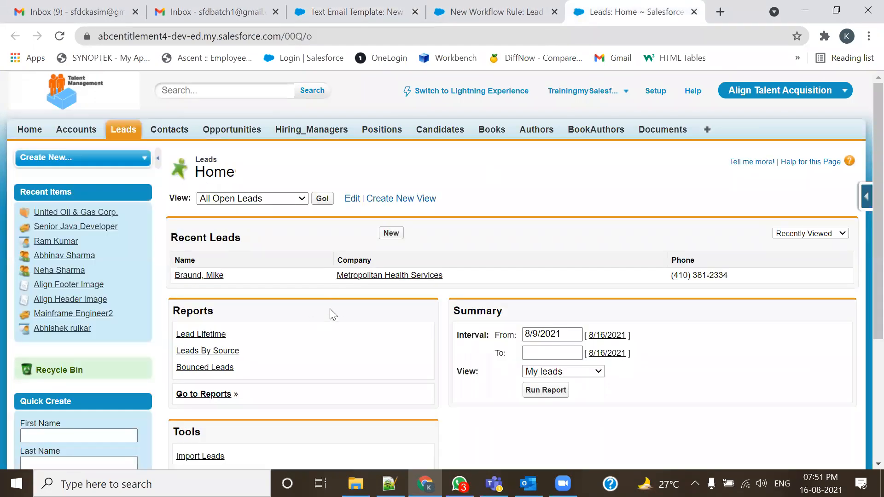
{"action": "left_click", "coordinate": [391, 235]}
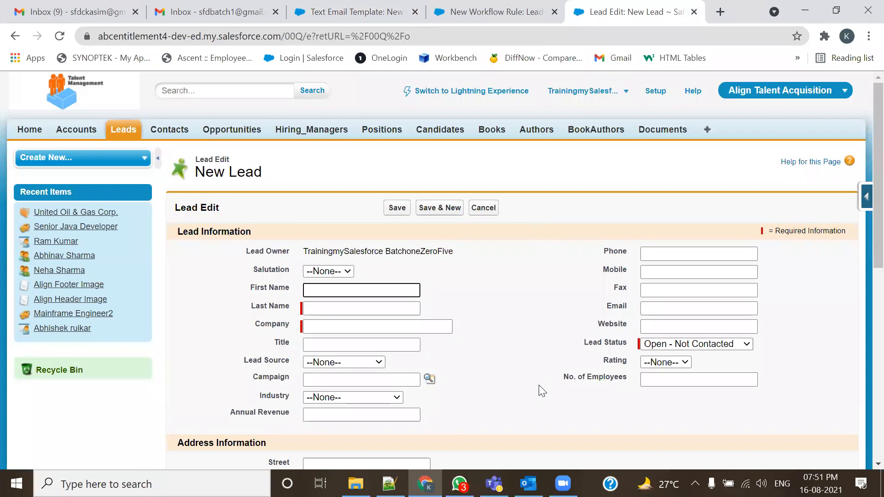
{"action": "scroll", "coordinate": [373, 294], "scroll_direction": "down", "scroll_amount": 1}
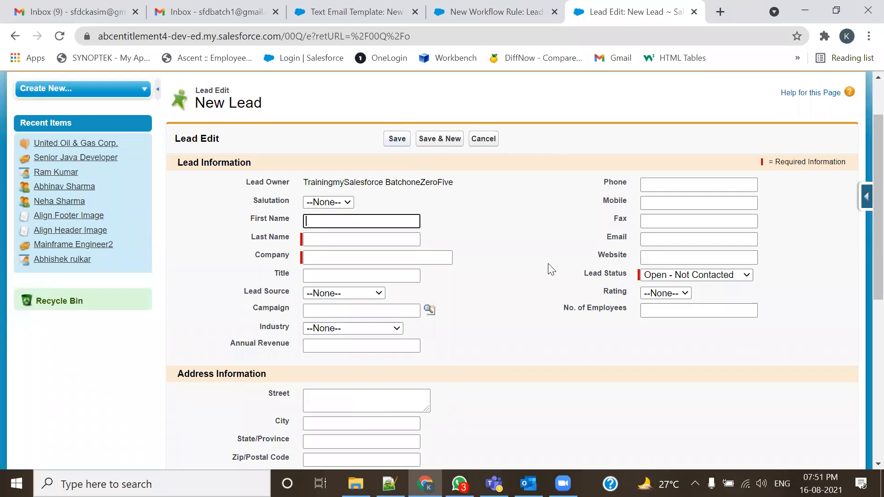
- Annotate the Email field and the required Last Name and Lead Status fields on the form
{"action": "mouse_move", "coordinate": [592, 231]}
{"action": "left_mouse_down"}
{"action": "mouse_move", "coordinate": [685, 248]}
{"action": "mouse_move", "coordinate": [782, 243]}
{"action": "mouse_move", "coordinate": [771, 223]}
{"action": "mouse_move", "coordinate": [580, 233]}
{"action": "left_mouse_up"}
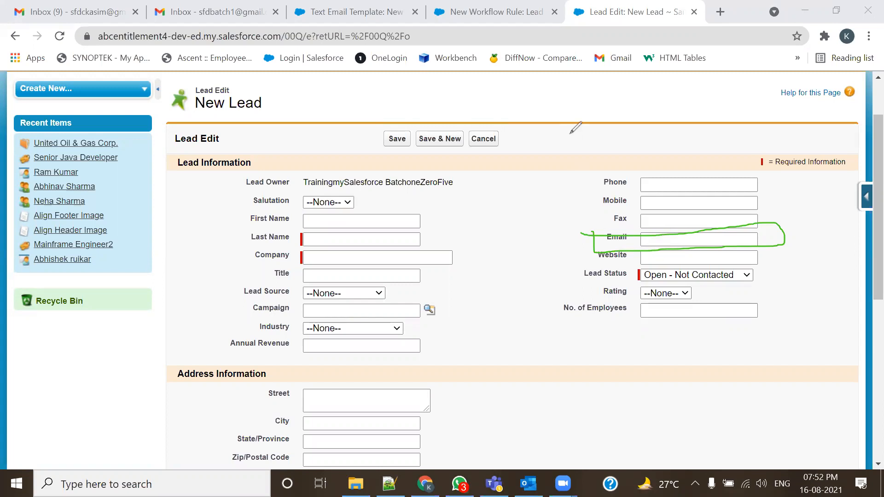
{"action": "key", "text": "Escape"}
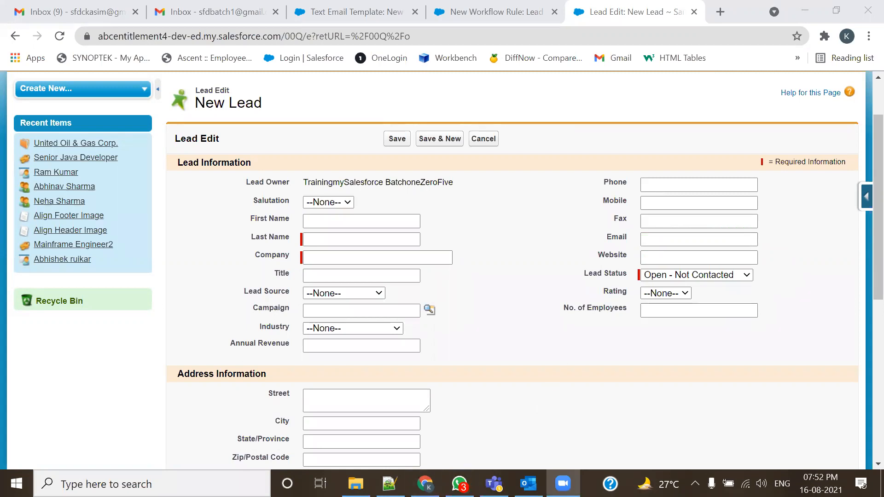
{"action": "left_click_drag", "start_coordinate": [606, 243], "coordinate": [626, 243]}
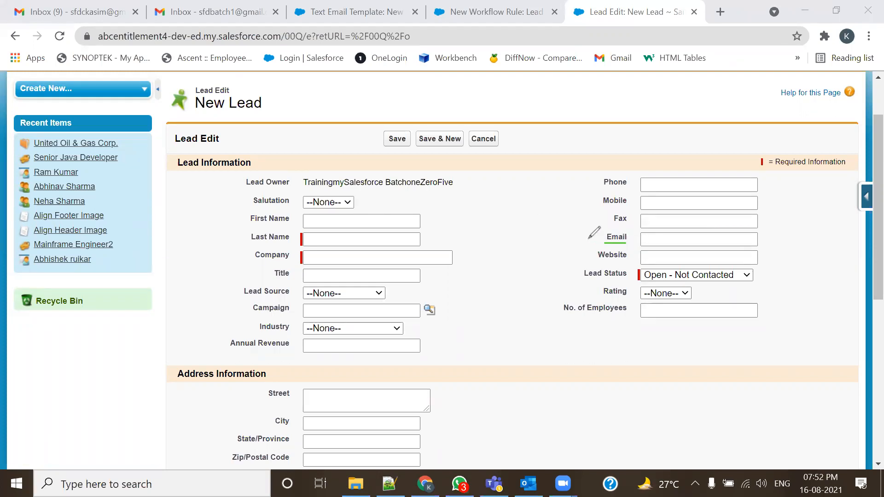
{"action": "mouse_move", "coordinate": [592, 239]}
{"action": "left_mouse_down"}
{"action": "mouse_move", "coordinate": [600, 235]}
{"action": "mouse_move", "coordinate": [590, 233]}
{"action": "left_mouse_up"}
{"action": "left_click_drag", "start_coordinate": [375, 150], "coordinate": [405, 150]}
{"action": "mouse_move", "coordinate": [642, 268]}
{"action": "left_mouse_down"}
{"action": "mouse_move", "coordinate": [630, 284]}
{"action": "mouse_move", "coordinate": [642, 288]}
{"action": "left_mouse_up"}
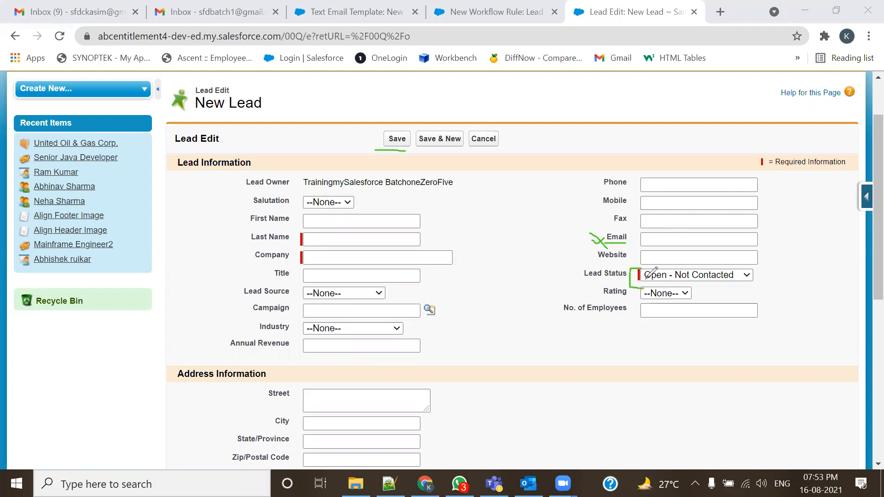
{"action": "mouse_move", "coordinate": [303, 233]}
{"action": "left_mouse_down"}
{"action": "mouse_move", "coordinate": [290, 233]}
{"action": "mouse_move", "coordinate": [290, 272]}
{"action": "mouse_move", "coordinate": [315, 232]}
{"action": "mouse_move", "coordinate": [301, 230]}
{"action": "left_mouse_up"}
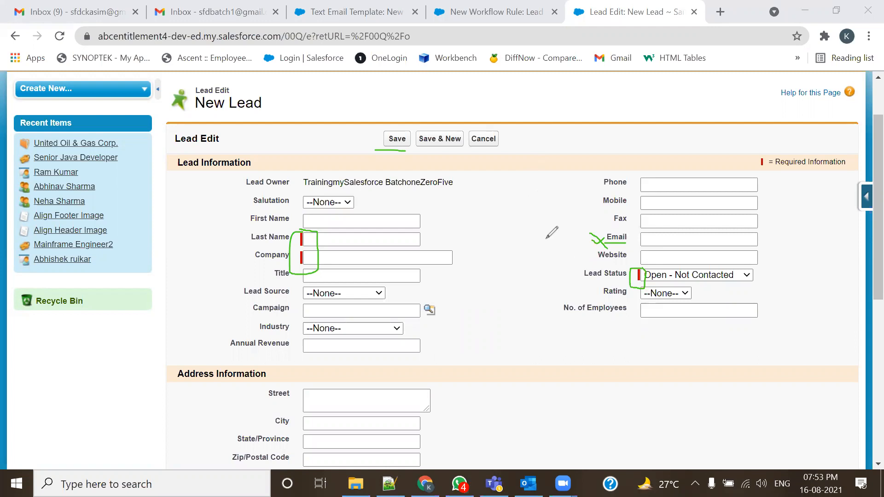
{"action": "left_click_drag", "start_coordinate": [646, 239], "coordinate": [736, 242]}
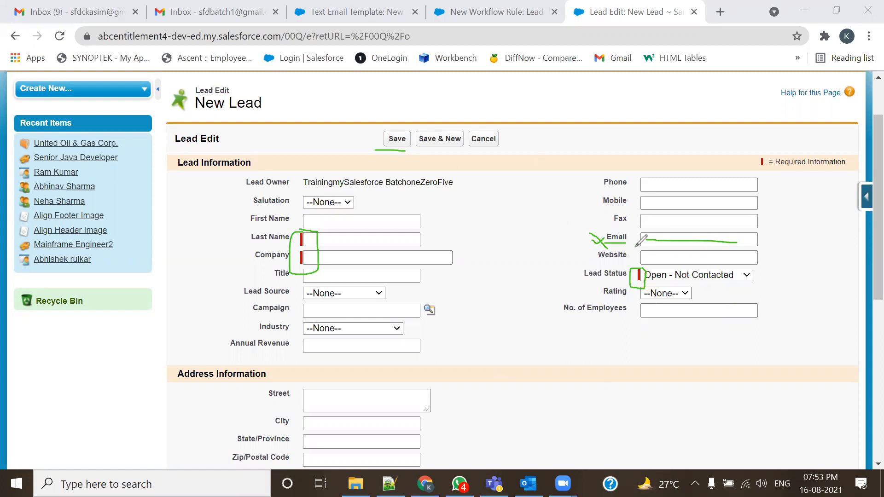
{"action": "mouse_move", "coordinate": [635, 231]}
{"action": "left_mouse_down"}
{"action": "mouse_move", "coordinate": [592, 232]}
{"action": "mouse_move", "coordinate": [598, 247]}
{"action": "mouse_move", "coordinate": [634, 244]}
{"action": "left_mouse_up"}
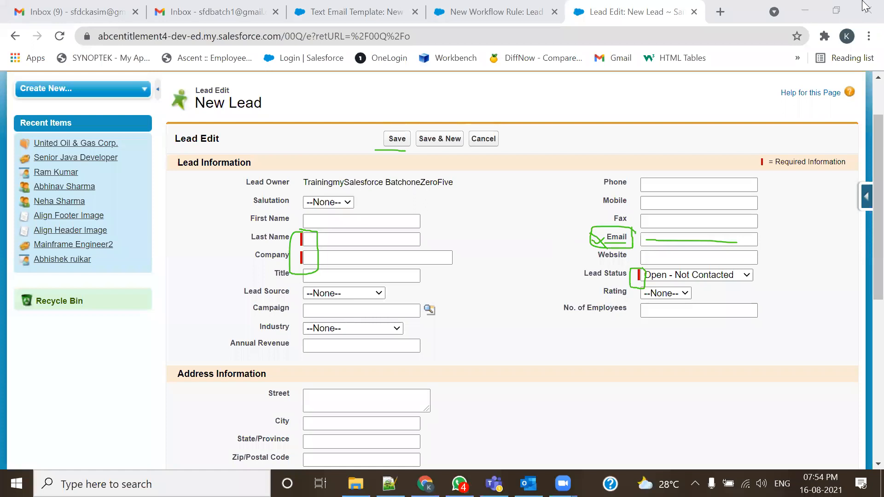
- Review the 20,00,000 and 300 daily email notification limits in the notes, then return to the New Lead form
{"action": "left_click", "coordinate": [694, 99]}
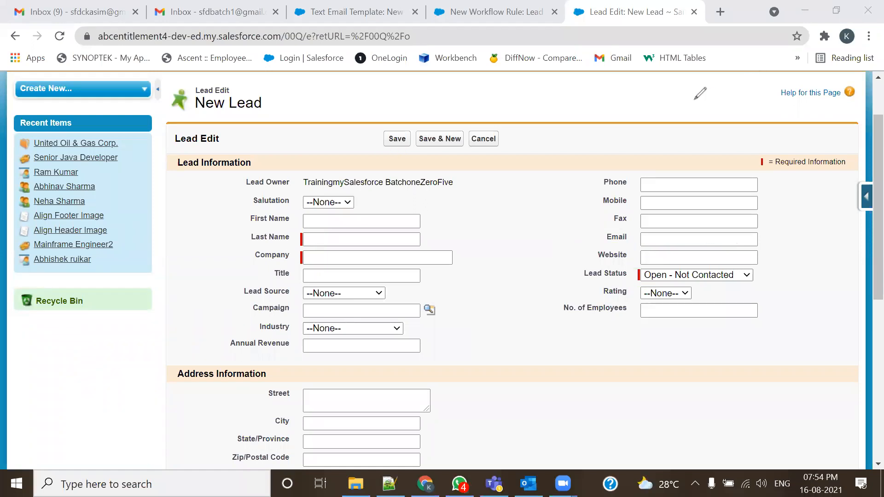
{"action": "left_click", "coordinate": [390, 483]}
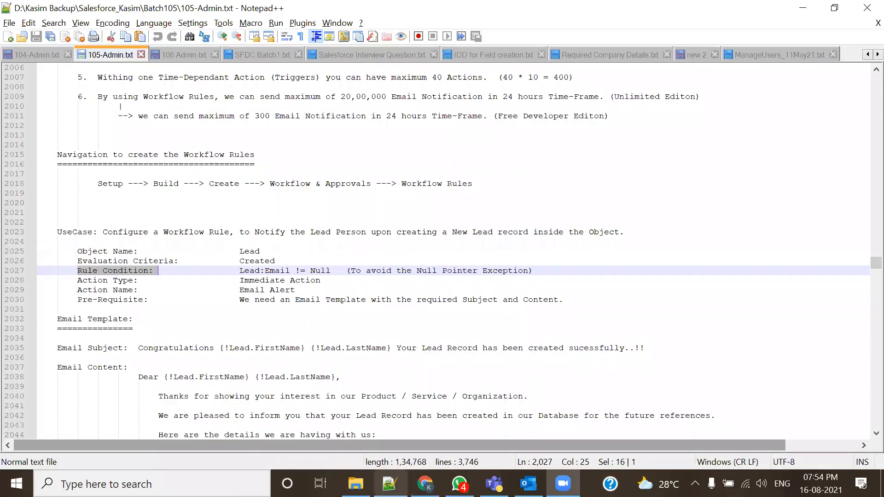
{"action": "scroll", "coordinate": [298, 297], "scroll_direction": "up", "scroll_amount": 1}
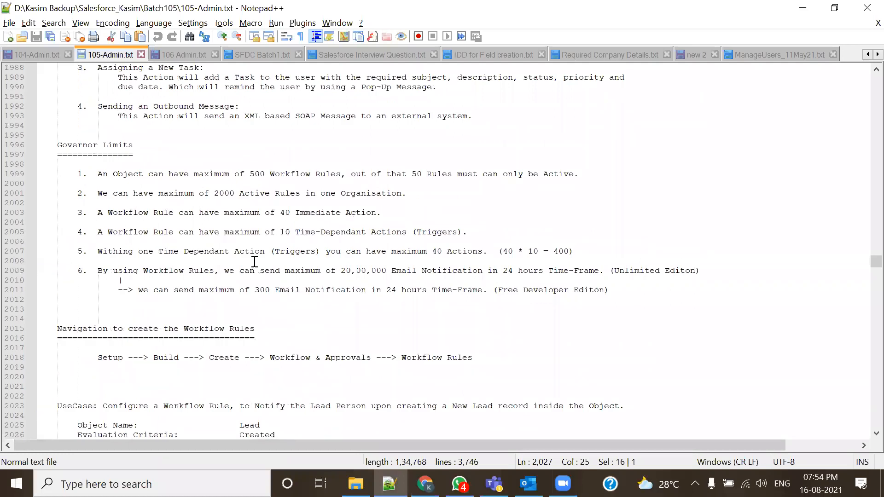
{"action": "left_click_drag", "start_coordinate": [340, 271], "coordinate": [406, 272]}
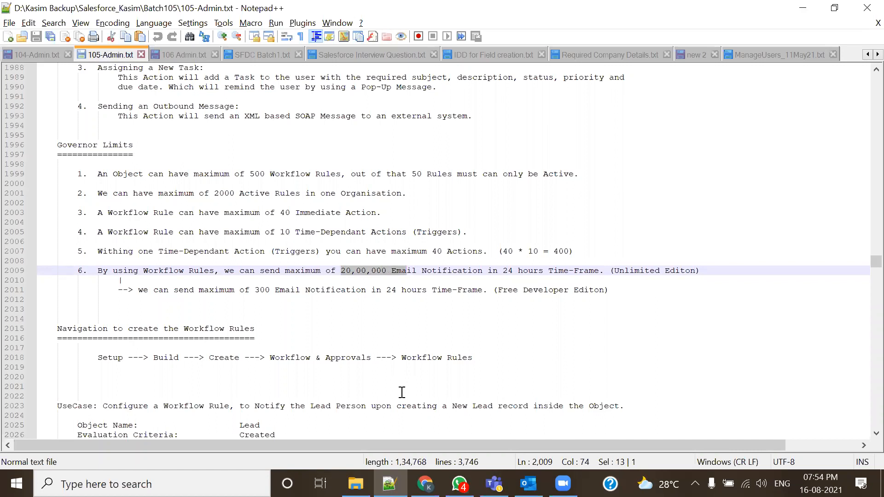
{"action": "left_click_drag", "start_coordinate": [249, 290], "coordinate": [274, 290]}
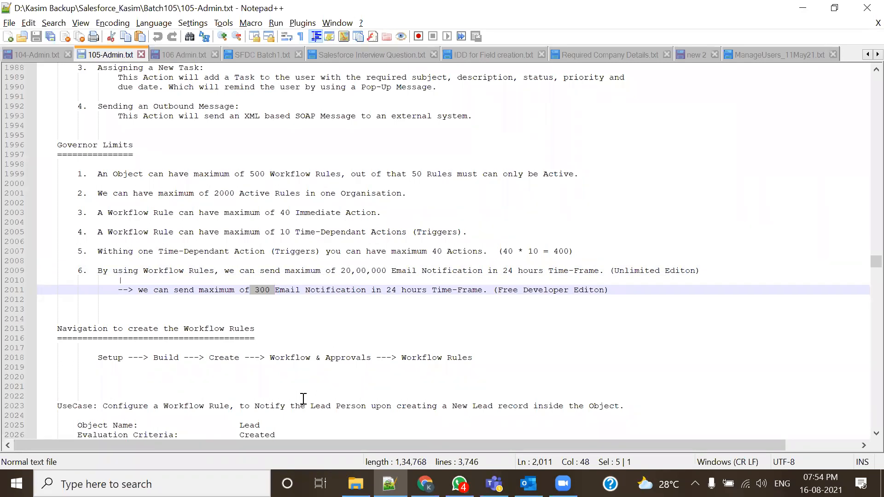
{"action": "left_click", "coordinate": [294, 312]}
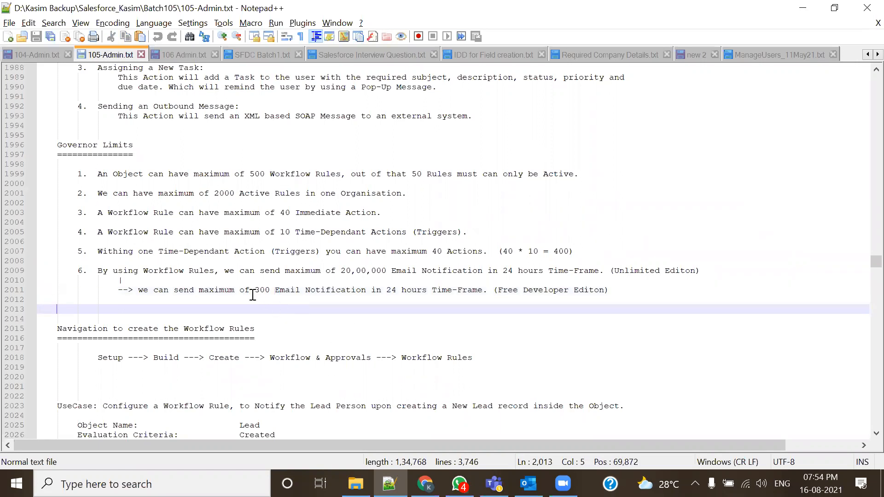
{"action": "left_click_drag", "start_coordinate": [252, 295], "coordinate": [275, 293]}
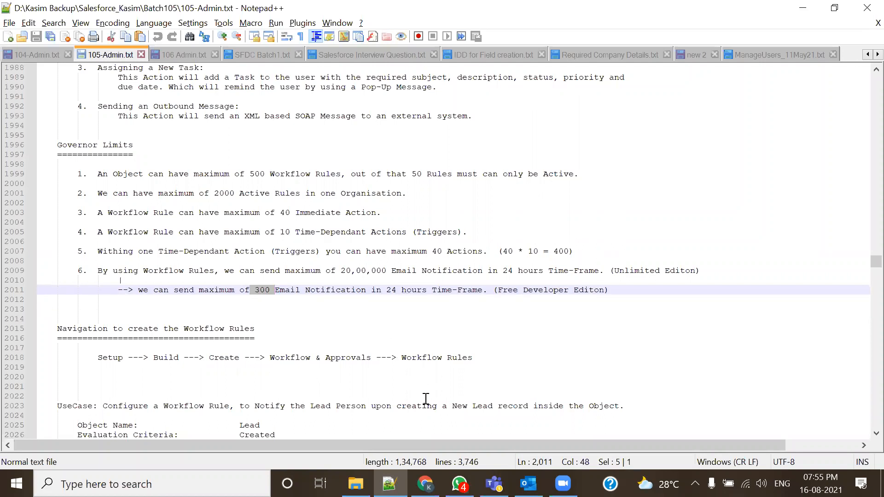
{"action": "left_click", "coordinate": [425, 484]}
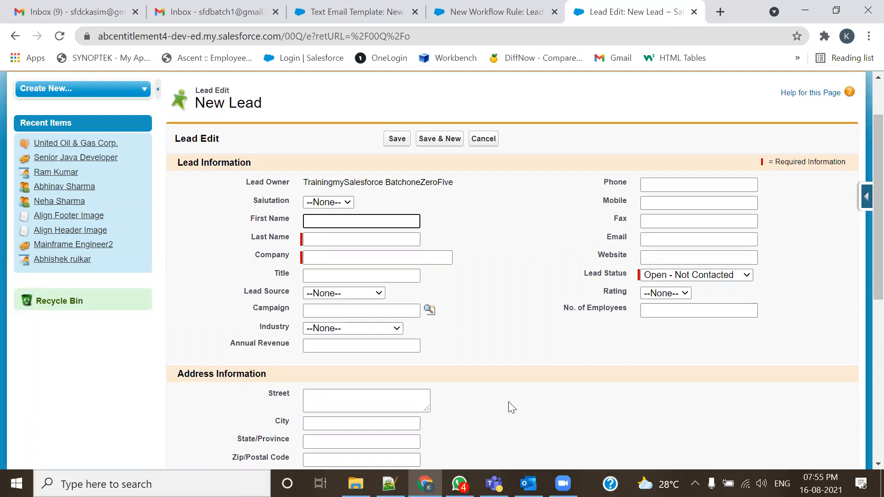
- Autofill the lead as Development, ABC Entitlement, London address with Email empty, then return to the rule
{"action": "mouse_move", "coordinate": [389, 483]}
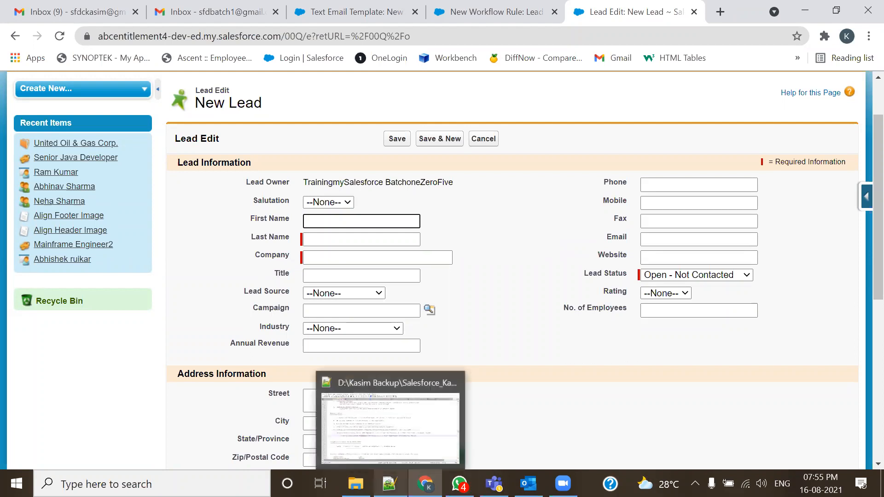
{"action": "left_click", "coordinate": [442, 382]}
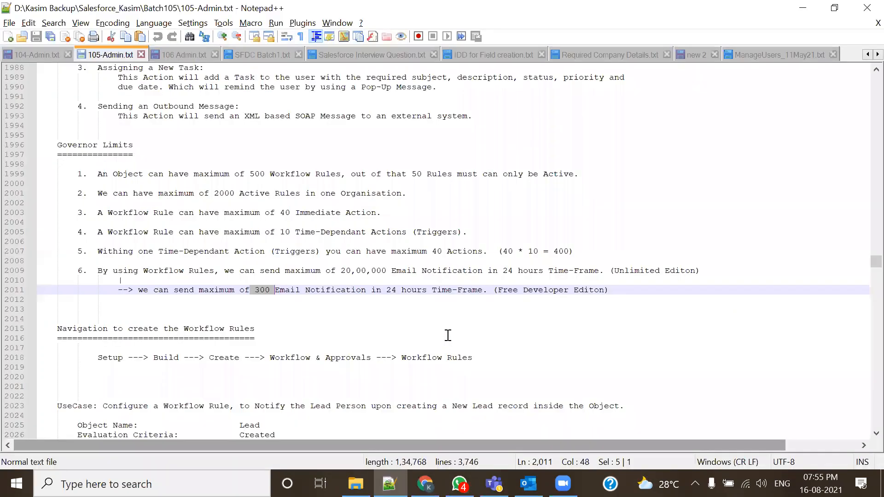
{"action": "left_click", "coordinate": [425, 483]}
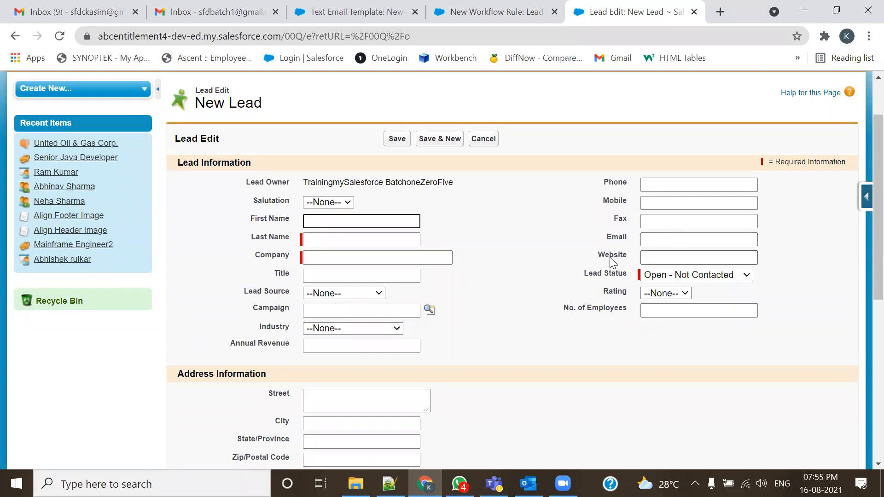
{"action": "double_click", "coordinate": [617, 238]}
{"action": "left_click", "coordinate": [653, 240]}
{"action": "left_click", "coordinate": [700, 179]}
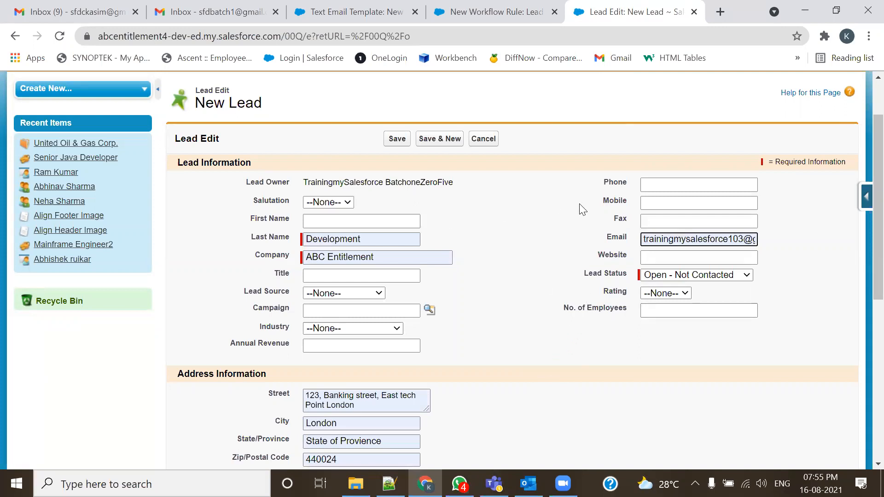
{"action": "left_click", "coordinate": [682, 241]}
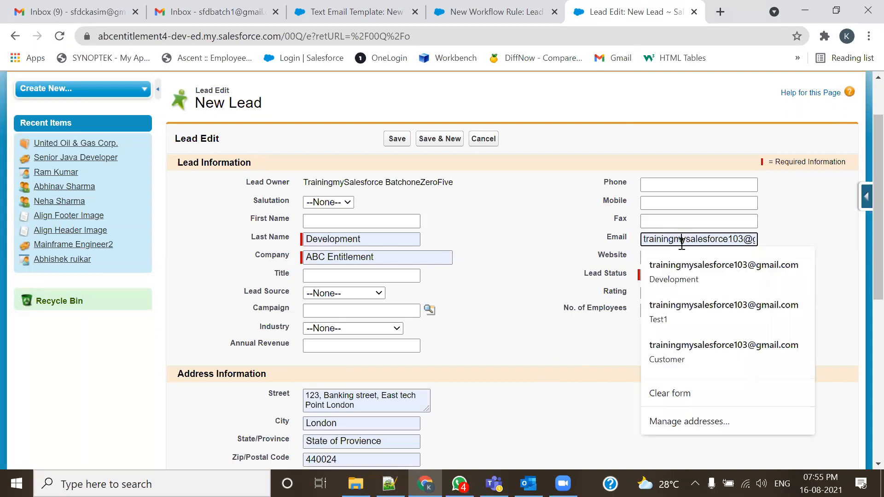
{"action": "key", "text": "Escape"}
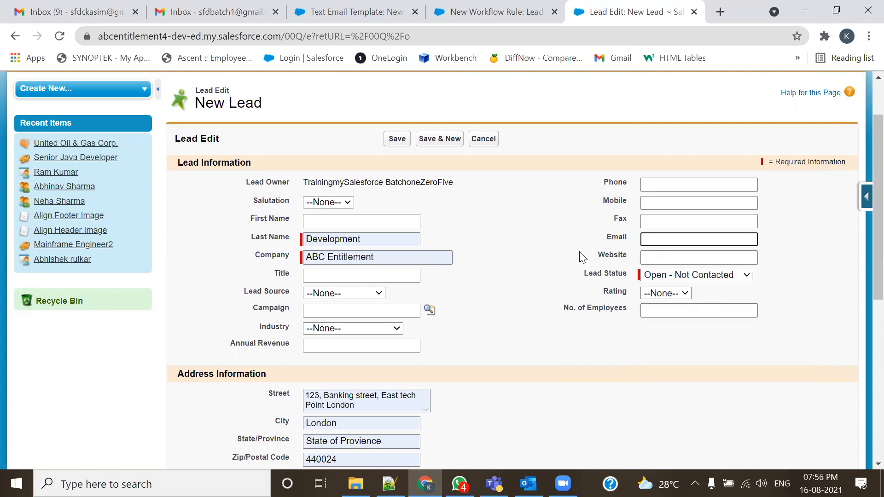
{"action": "left_click", "coordinate": [485, 7]}
- In criteria row 1, pick field Lead: Email and operator 'not equal to', leaving Value blank
{"action": "scroll", "coordinate": [442, 333], "scroll_direction": "down", "scroll_amount": 1}
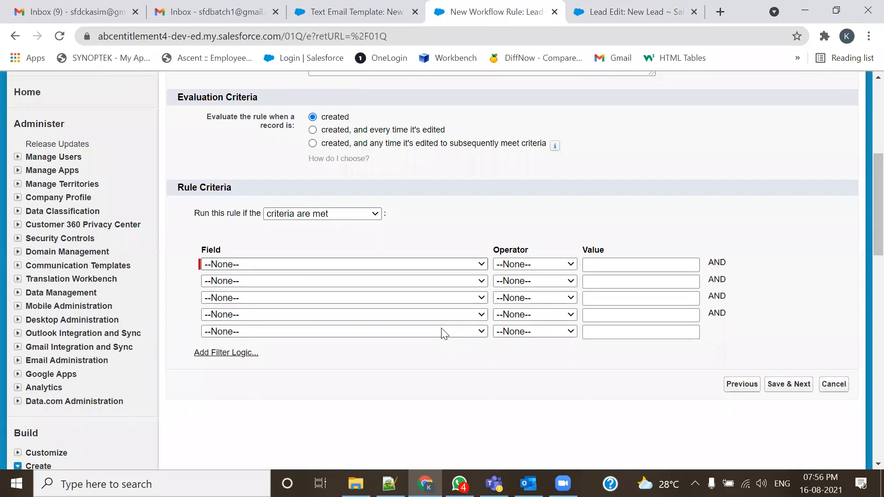
{"action": "left_click", "coordinate": [437, 264]}
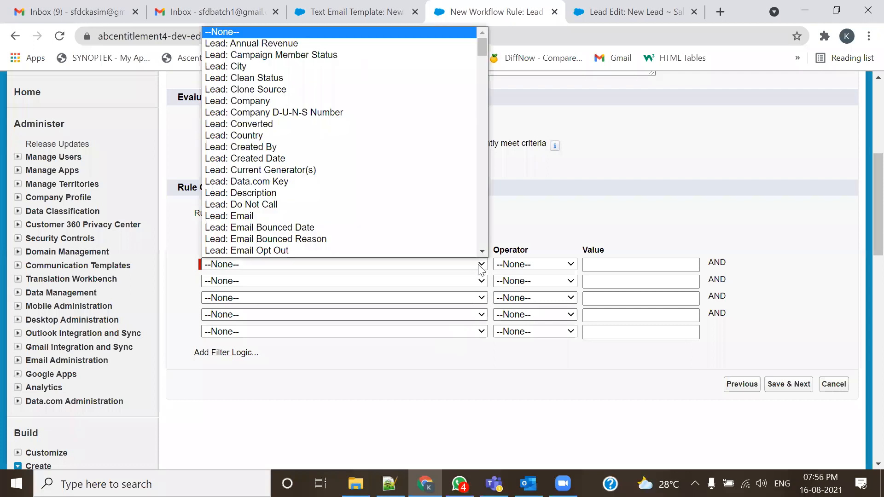
{"action": "left_click", "coordinate": [247, 215]}
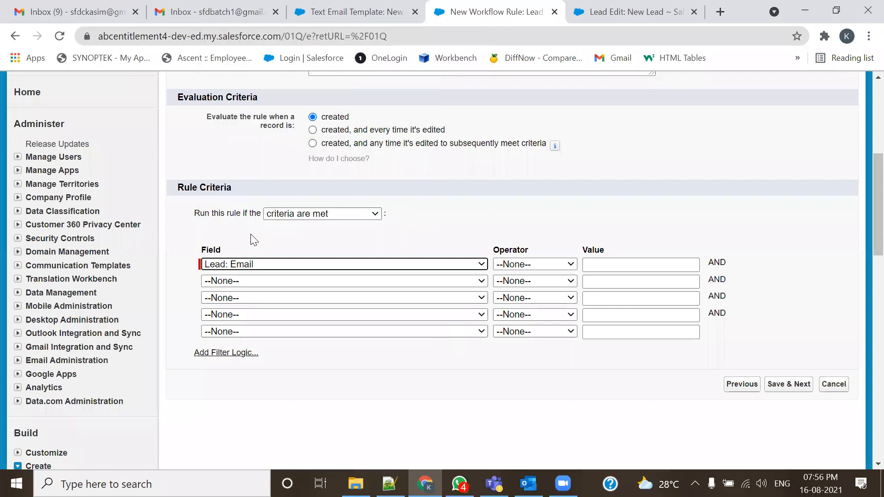
{"action": "left_click", "coordinate": [227, 251]}
{"action": "left_click_drag", "start_coordinate": [226, 252], "coordinate": [203, 253]}
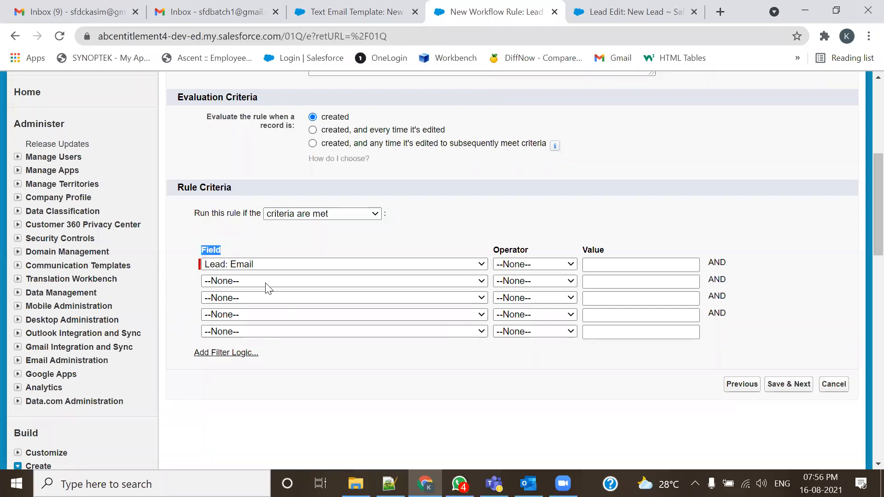
{"action": "scroll", "coordinate": [368, 236], "scroll_direction": "up", "scroll_amount": 2}
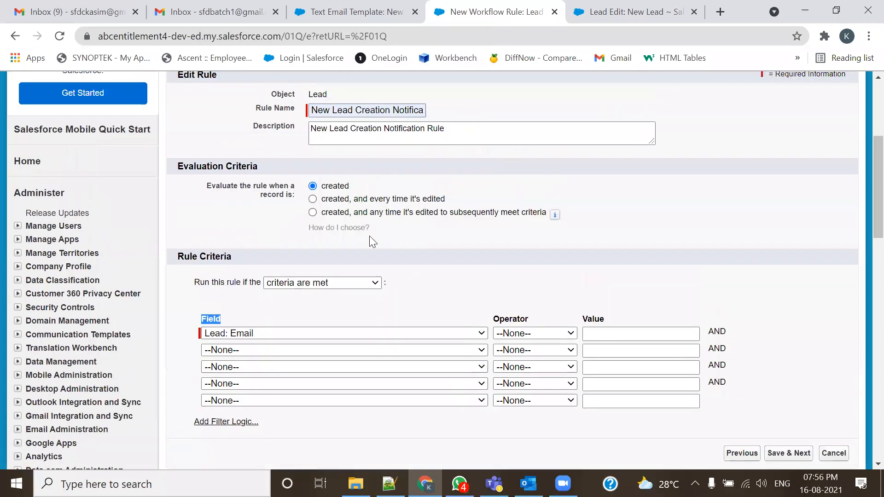
{"action": "scroll", "coordinate": [375, 229], "scroll_direction": "up", "scroll_amount": 2}
{"action": "scroll", "coordinate": [414, 314], "scroll_direction": "down", "scroll_amount": 5}
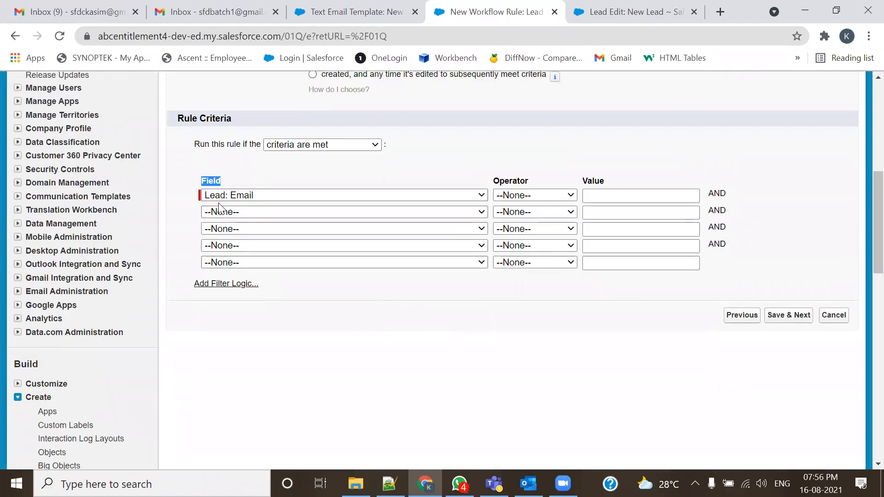
{"action": "left_click", "coordinate": [523, 197]}
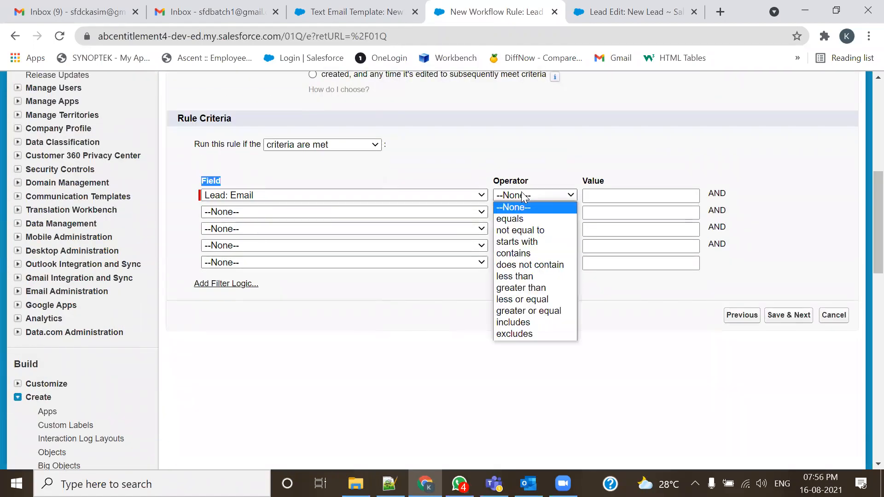
{"action": "left_click", "coordinate": [522, 231]}
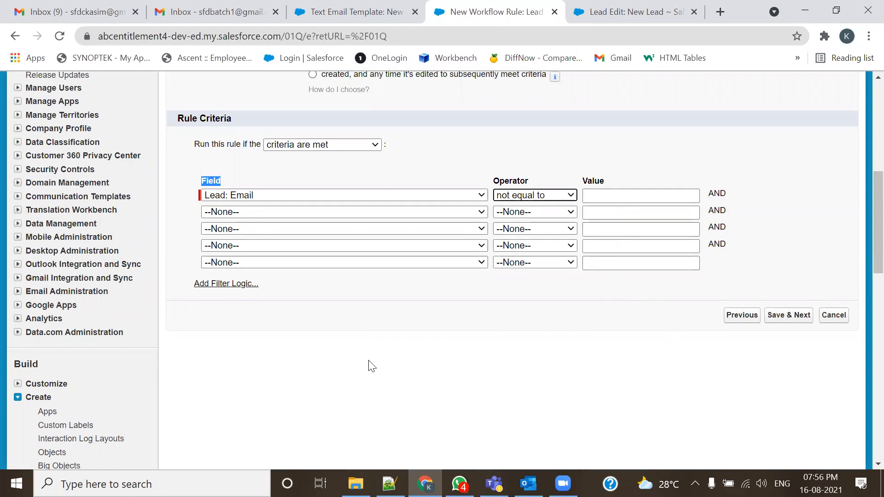
{"action": "scroll", "coordinate": [369, 365], "scroll_direction": "up", "scroll_amount": 2}
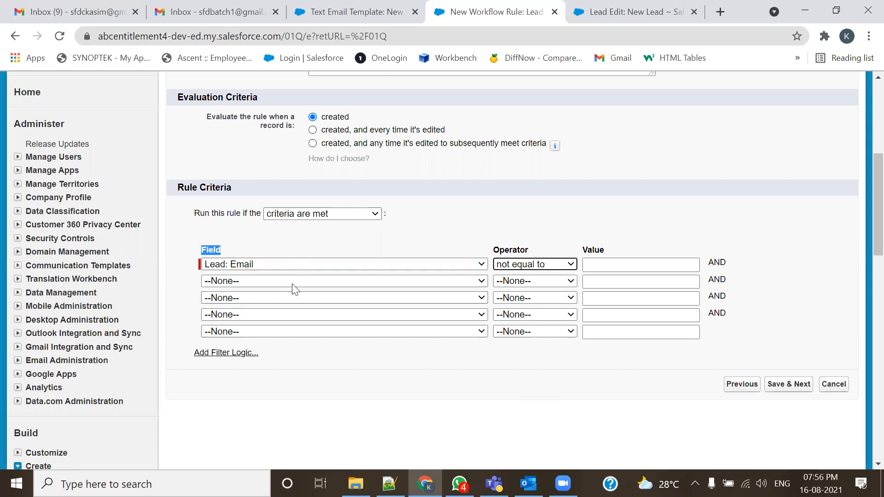
{"action": "key", "text": "alt+Tab"}
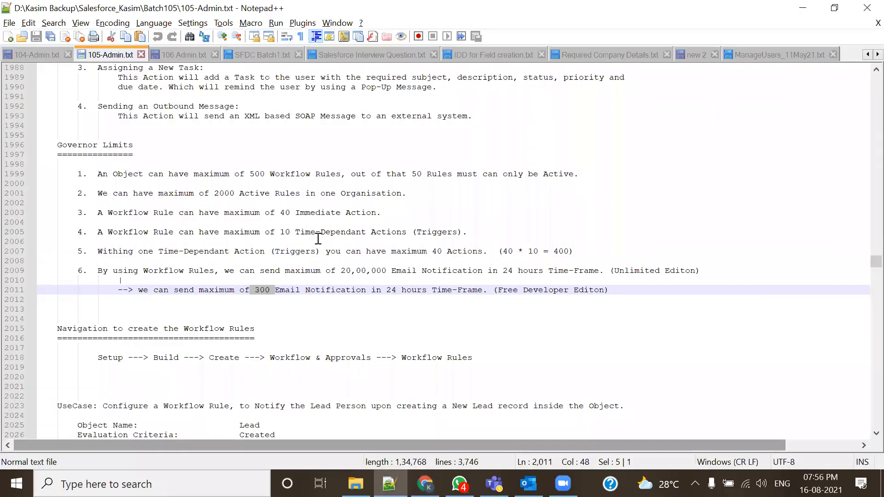
{"action": "scroll", "coordinate": [325, 262], "scroll_direction": "down", "scroll_amount": 5}
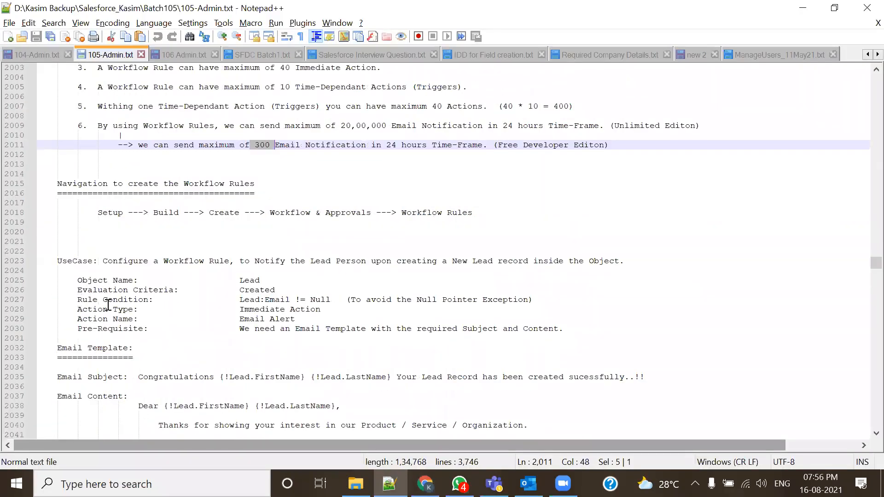
{"action": "left_click_drag", "start_coordinate": [238, 299], "coordinate": [536, 304]}
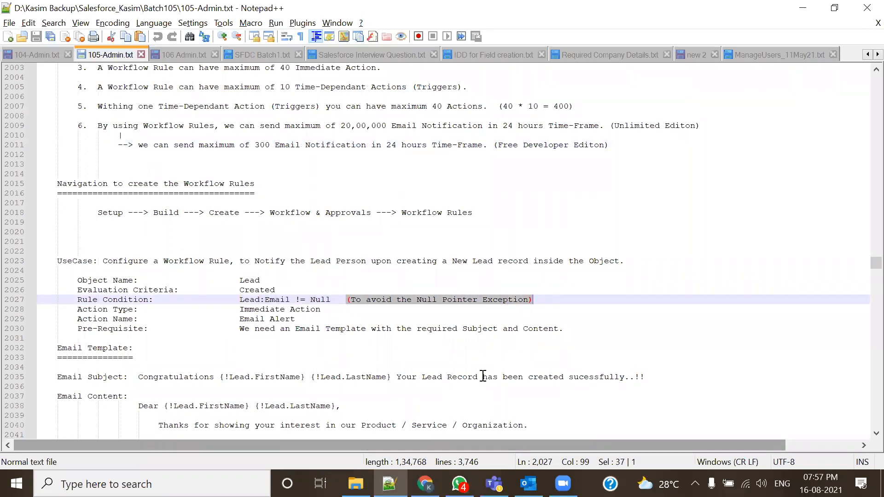
{"action": "key", "text": "alt+Tab"}
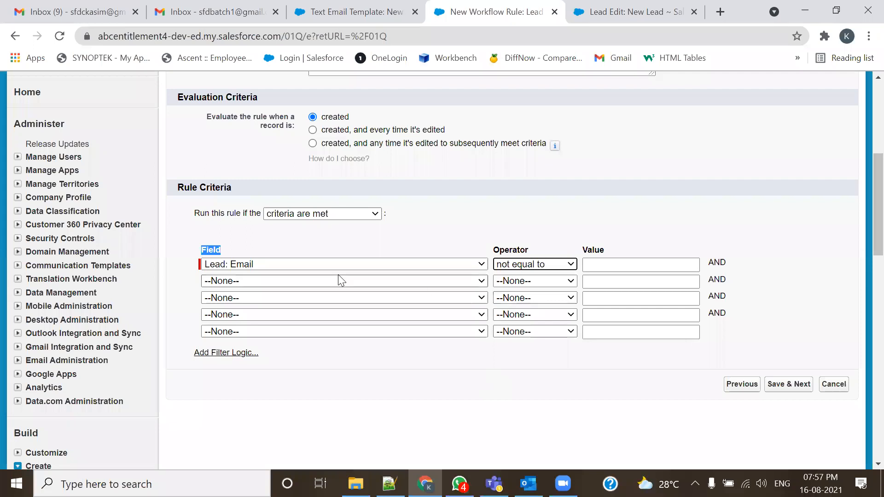
- Save the criteria to reach Step 3 and outline the immediate and time-dependent action sections
{"action": "left_click", "coordinate": [774, 386]}
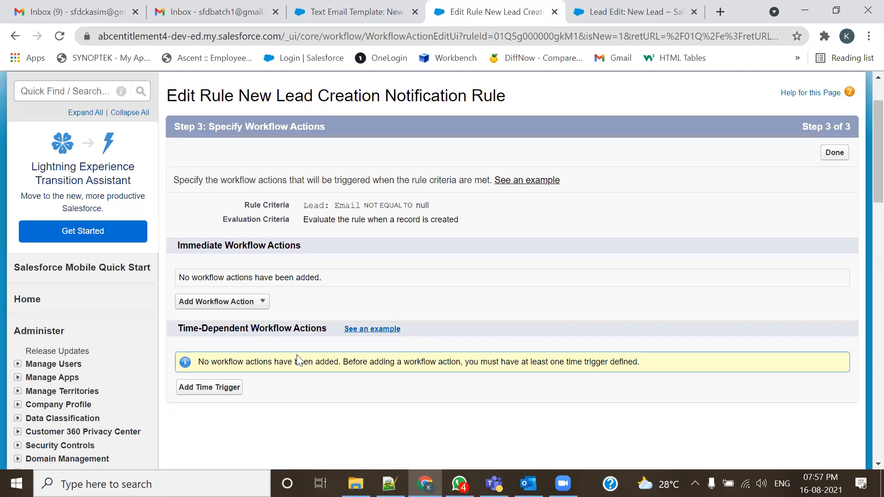
{"action": "mouse_move", "coordinate": [170, 233]}
{"action": "left_mouse_down"}
{"action": "mouse_move", "coordinate": [162, 311]}
{"action": "mouse_move", "coordinate": [815, 309]}
{"action": "mouse_move", "coordinate": [775, 226]}
{"action": "mouse_move", "coordinate": [174, 225]}
{"action": "left_mouse_up"}
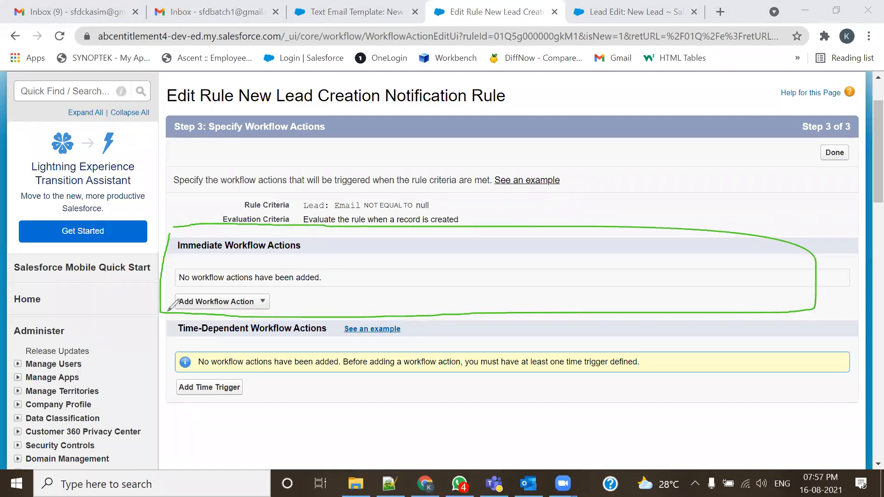
{"action": "mouse_move", "coordinate": [169, 318]}
{"action": "left_mouse_down"}
{"action": "mouse_move", "coordinate": [170, 407]}
{"action": "mouse_move", "coordinate": [648, 426]}
{"action": "mouse_move", "coordinate": [800, 359]}
{"action": "mouse_move", "coordinate": [716, 317]}
{"action": "mouse_move", "coordinate": [286, 301]}
{"action": "mouse_move", "coordinate": [184, 305]}
{"action": "mouse_move", "coordinate": [168, 317]}
{"action": "left_mouse_up"}
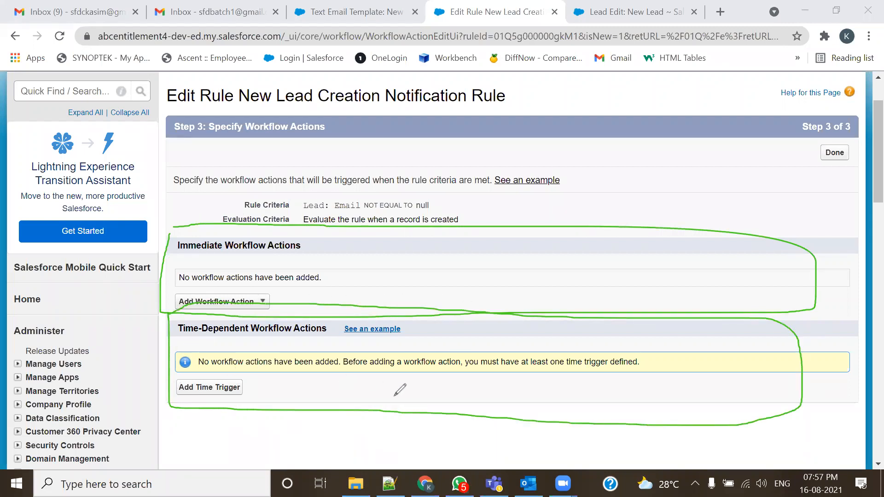
{"action": "left_click_drag", "start_coordinate": [330, 274], "coordinate": [418, 248]}
{"action": "left_click_drag", "start_coordinate": [280, 376], "coordinate": [465, 330]}
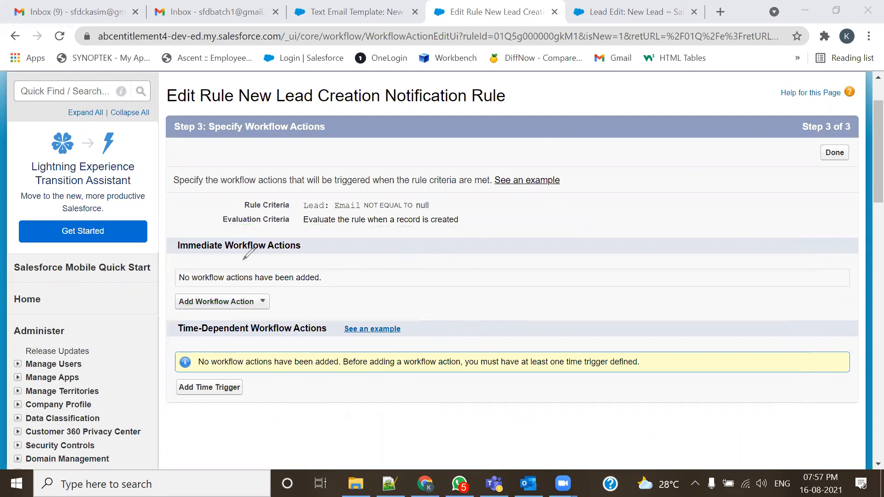
{"action": "left_click_drag", "start_coordinate": [178, 258], "coordinate": [288, 257]}
- Mark immediate actions, cross out time-dependent ones, clear the drawings and show the Add Workflow Action choices
{"action": "mouse_move", "coordinate": [171, 238]}
{"action": "left_mouse_down"}
{"action": "mouse_move", "coordinate": [166, 317]}
{"action": "mouse_move", "coordinate": [849, 309]}
{"action": "mouse_move", "coordinate": [826, 242]}
{"action": "mouse_move", "coordinate": [175, 245]}
{"action": "left_mouse_up"}
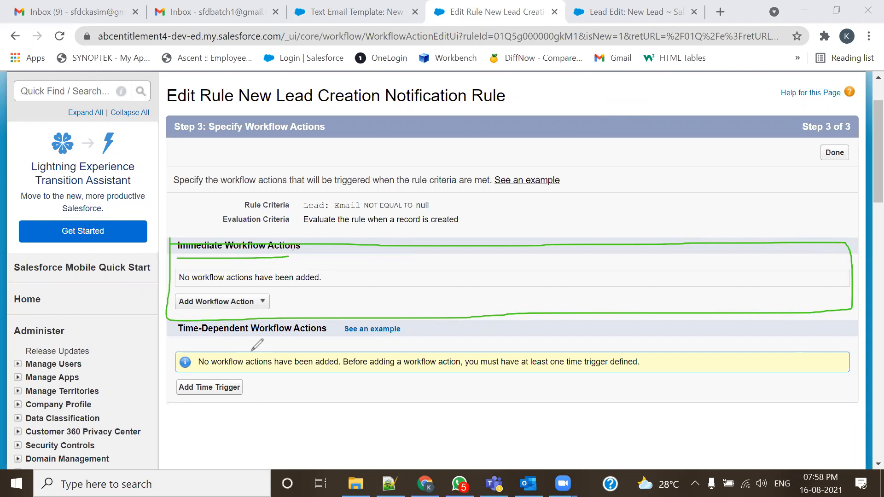
{"action": "left_click_drag", "start_coordinate": [165, 334], "coordinate": [660, 437]}
{"action": "left_click_drag", "start_coordinate": [681, 347], "coordinate": [264, 409]}
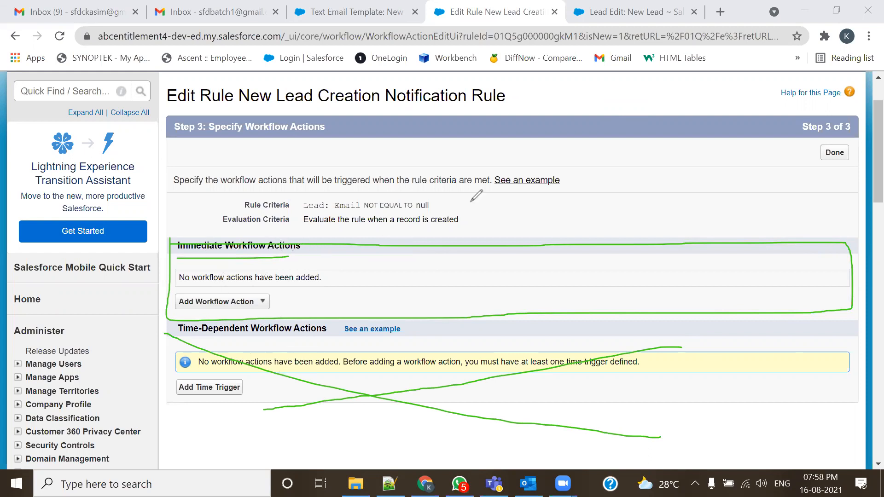
{"action": "left_click", "coordinate": [251, 309]}
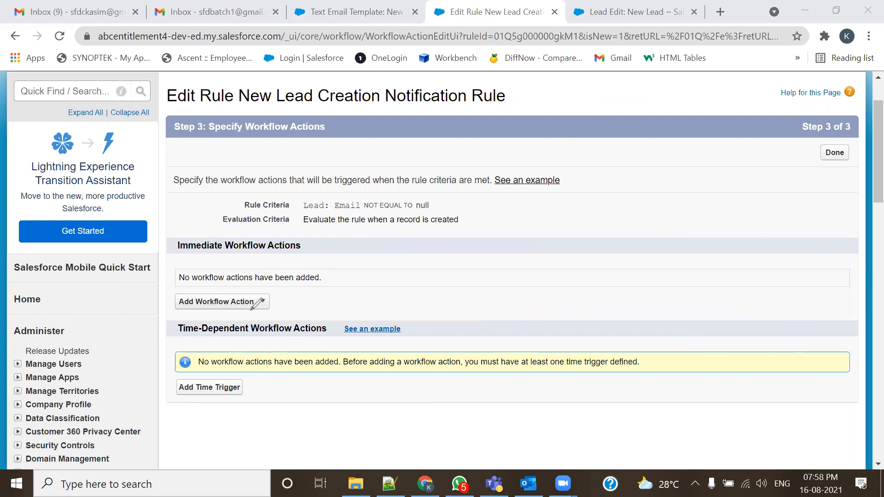
{"action": "left_click", "coordinate": [634, 115]}
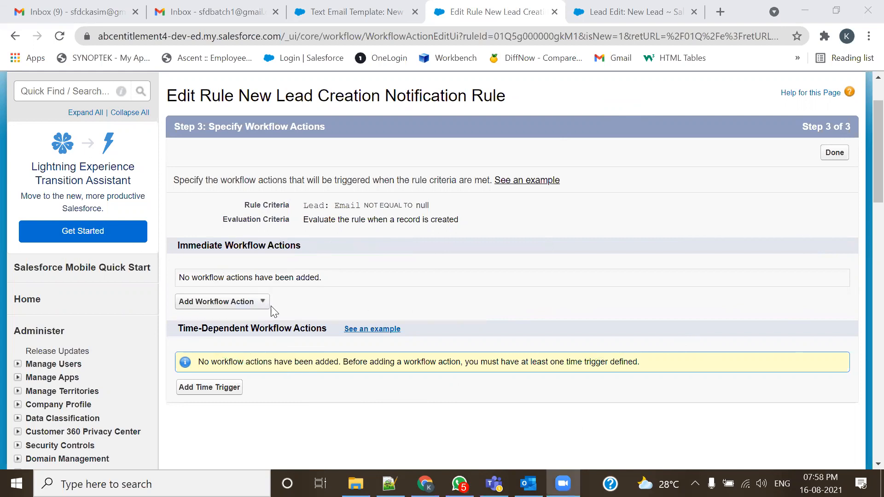
{"action": "left_click", "coordinate": [249, 304]}
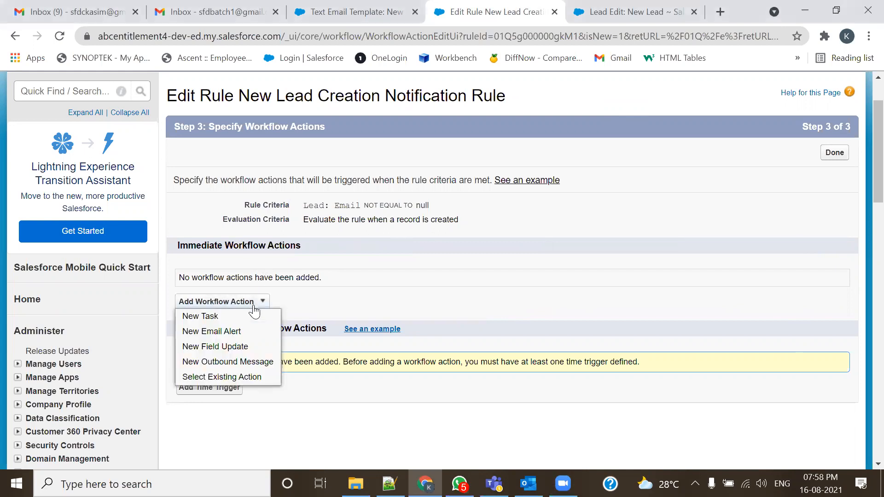
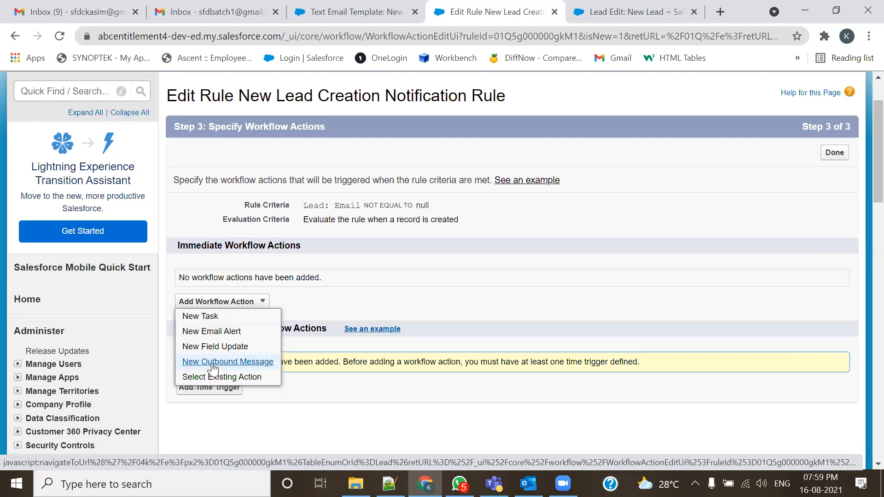
- Create a new email alert described as 'New Lead Creation Notification Alert', letting Unique Name auto-fill
{"action": "left_click", "coordinate": [228, 333]}
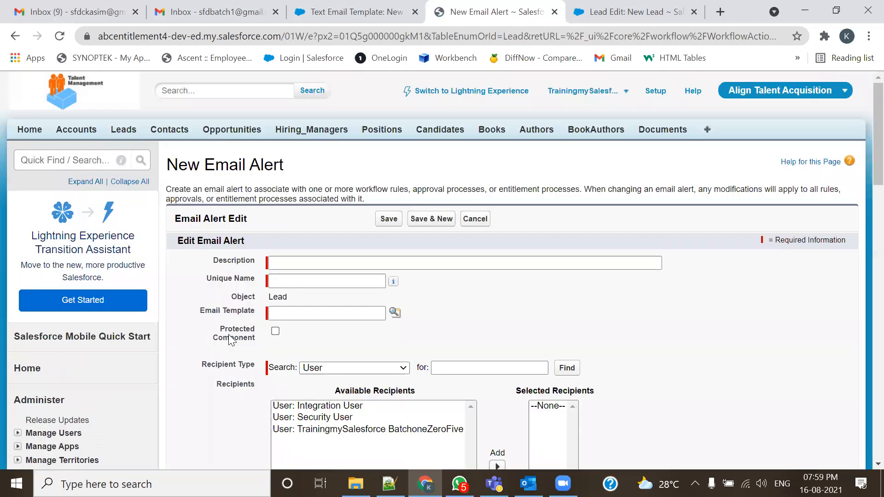
{"action": "left_click", "coordinate": [332, 265]}
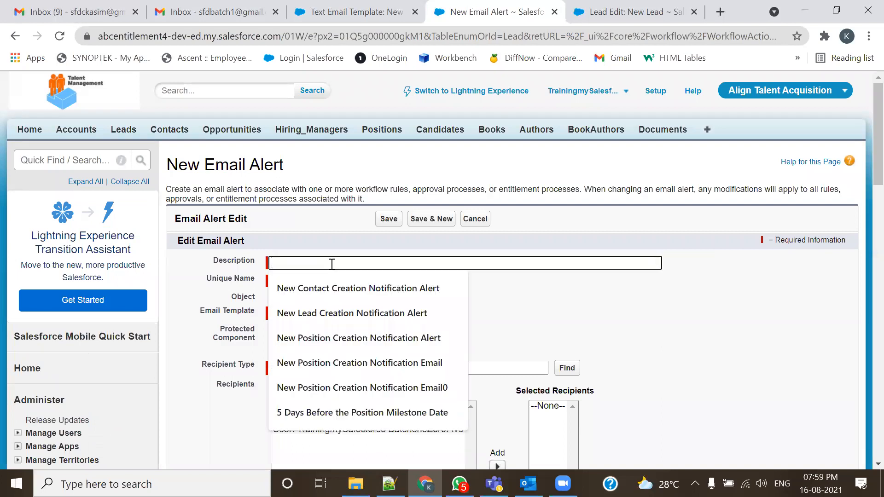
{"action": "left_click", "coordinate": [426, 317]}
{"action": "left_click_drag", "start_coordinate": [302, 176], "coordinate": [174, 177]}
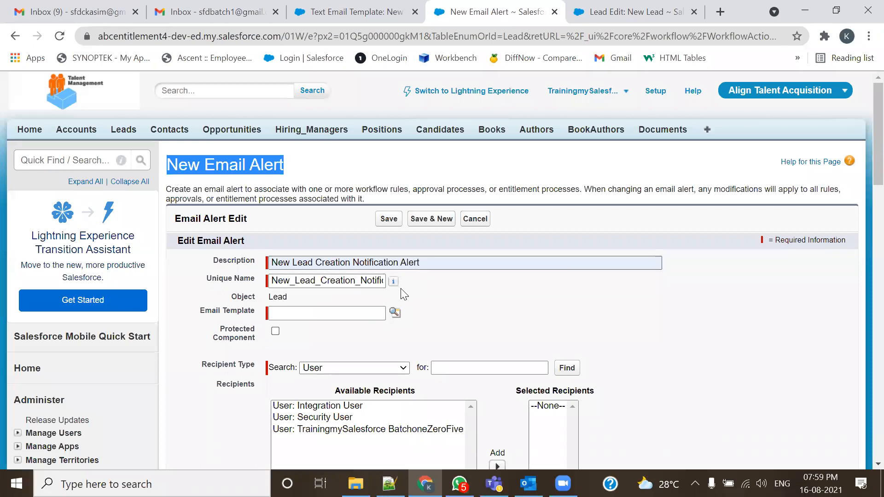
{"action": "double_click", "coordinate": [422, 266]}
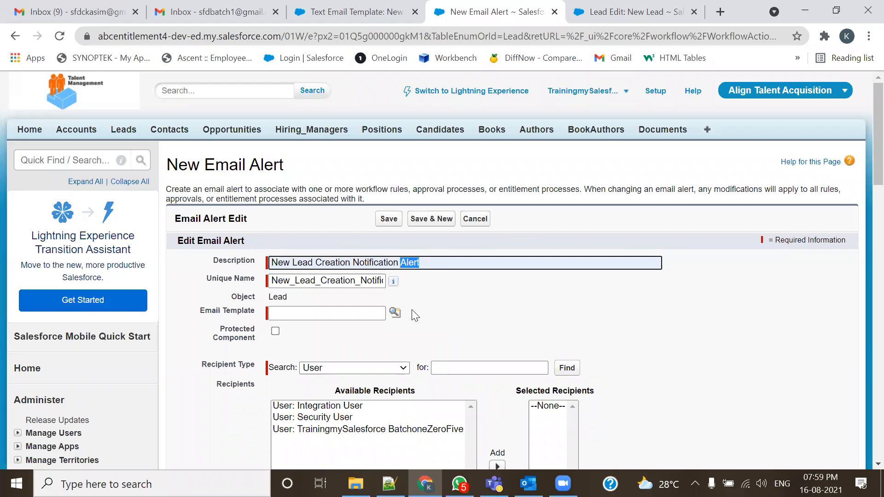
{"action": "left_click", "coordinate": [280, 297]}
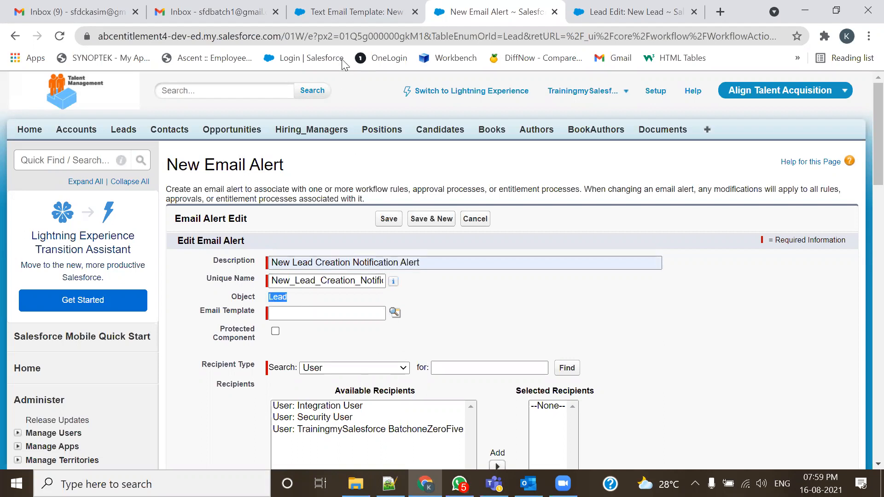
- Compare with the lead notification template tab and point out the Email Template field
{"action": "left_click", "coordinate": [354, 9]}
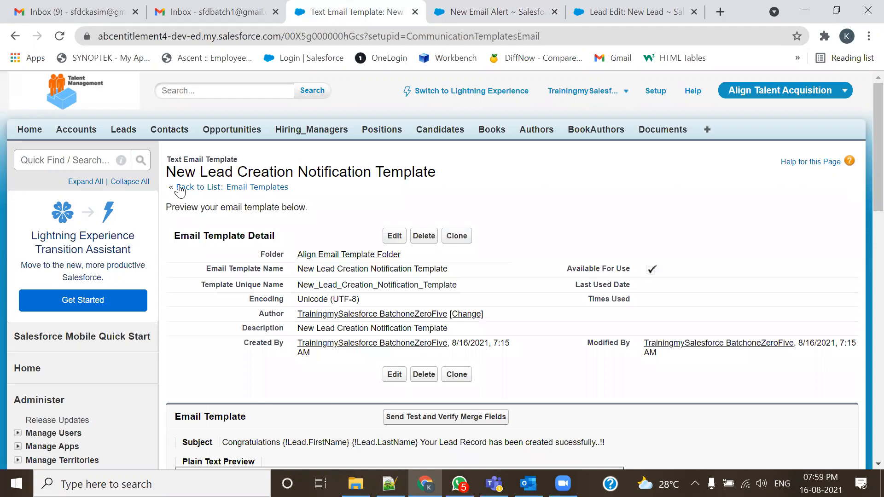
{"action": "left_click", "coordinate": [496, 9]}
{"action": "left_click_drag", "start_coordinate": [198, 311], "coordinate": [274, 321]}
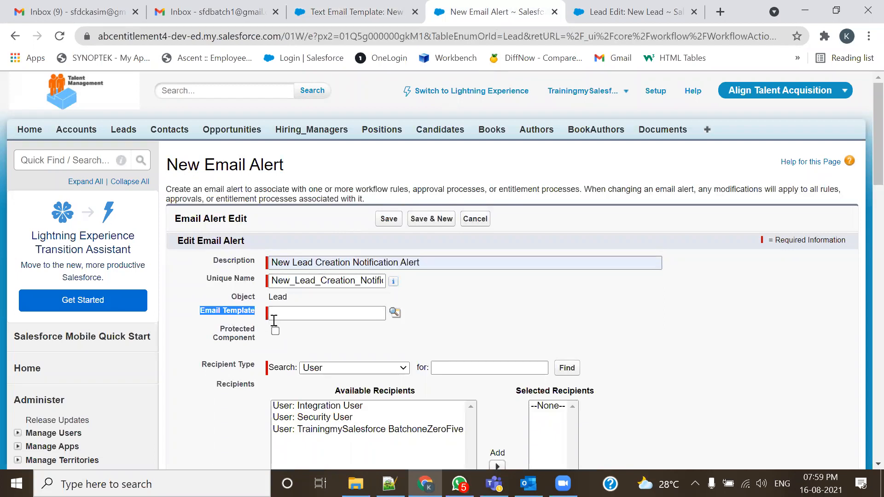
- Choose New Lead Creation Notification Template from the Align Email Template Folder as the alert's template
{"action": "left_click", "coordinate": [395, 313]}
{"action": "left_click", "coordinate": [336, 159]}
{"action": "left_click", "coordinate": [244, 183]}
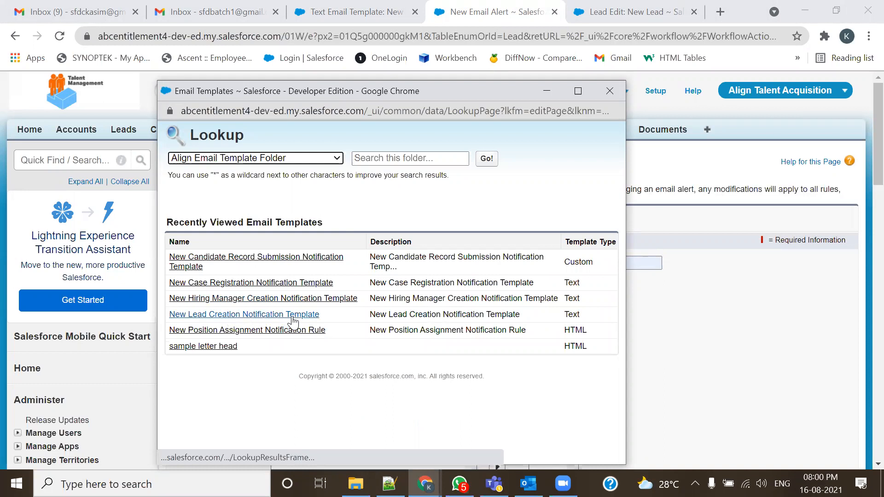
{"action": "left_click", "coordinate": [309, 316]}
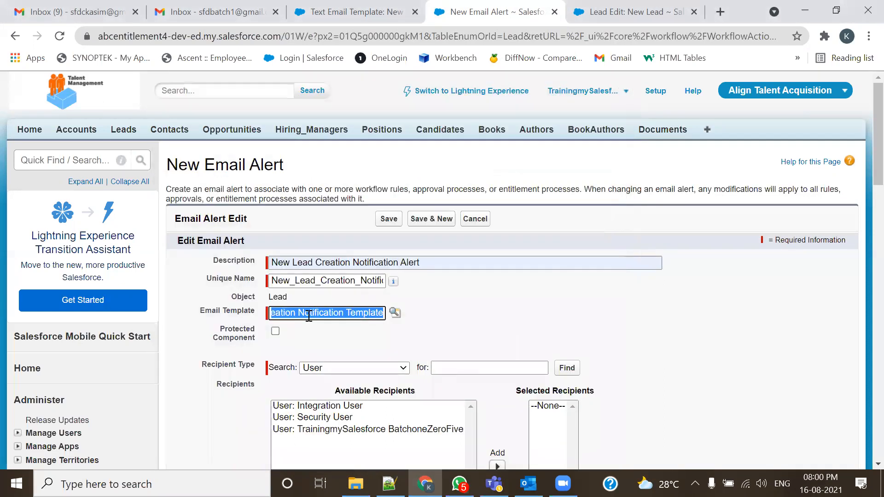
{"action": "scroll", "coordinate": [309, 330], "scroll_direction": "down", "scroll_amount": 1}
{"action": "scroll", "coordinate": [310, 331], "scroll_direction": "down", "scroll_amount": 1}
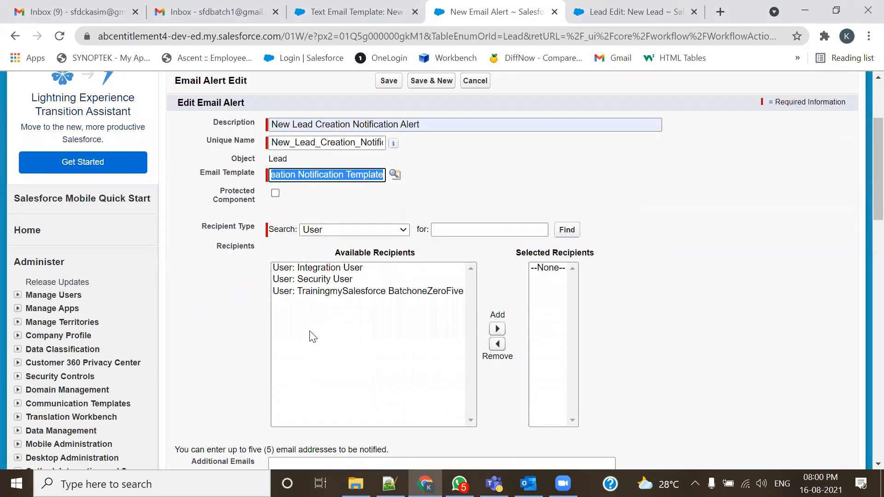
- Set Recipient Type to Email Field and add Email Field: Email to Selected Recipients
{"action": "left_click", "coordinate": [367, 236]}
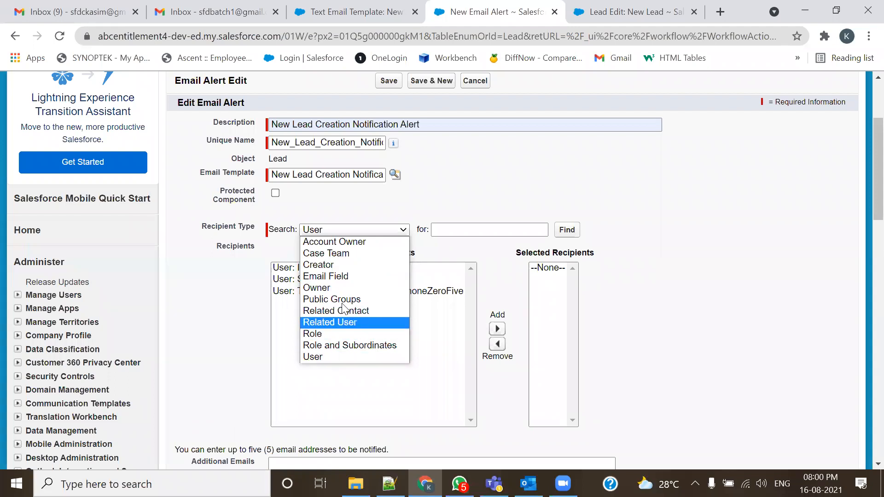
{"action": "left_click", "coordinate": [341, 281]}
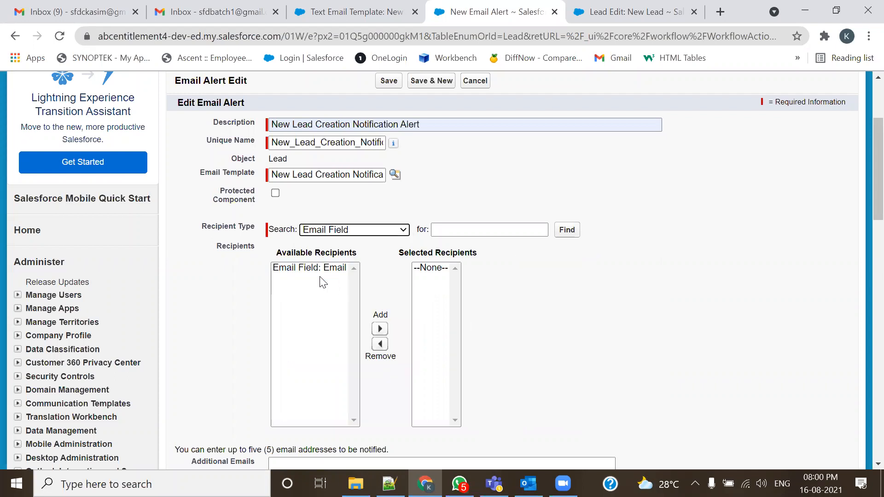
{"action": "left_click", "coordinate": [300, 269]}
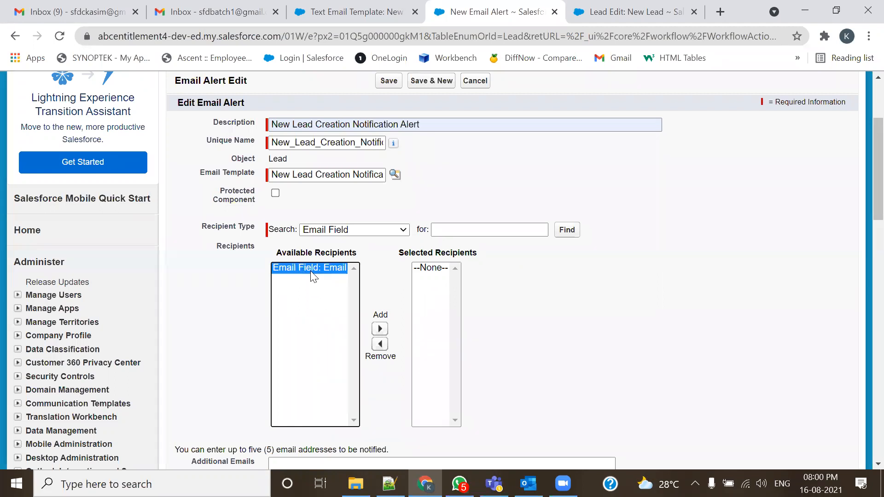
{"action": "left_click", "coordinate": [585, 13]}
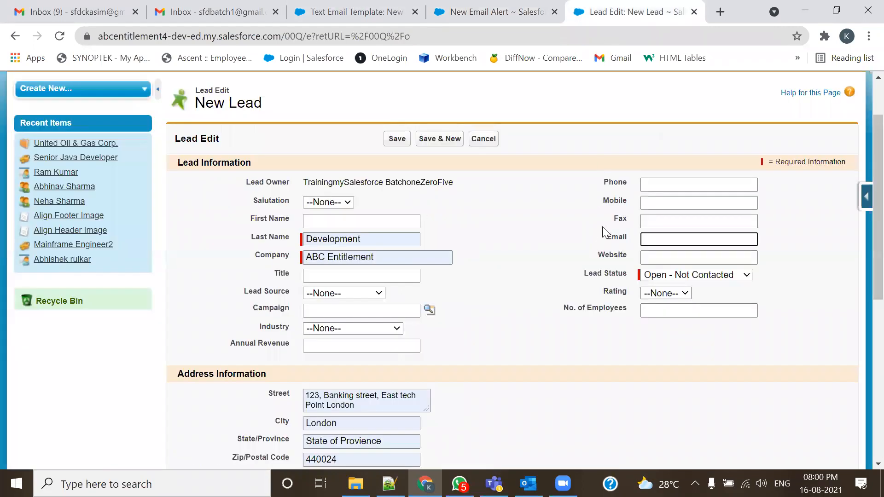
{"action": "double_click", "coordinate": [617, 237]}
{"action": "left_click", "coordinate": [368, 12]}
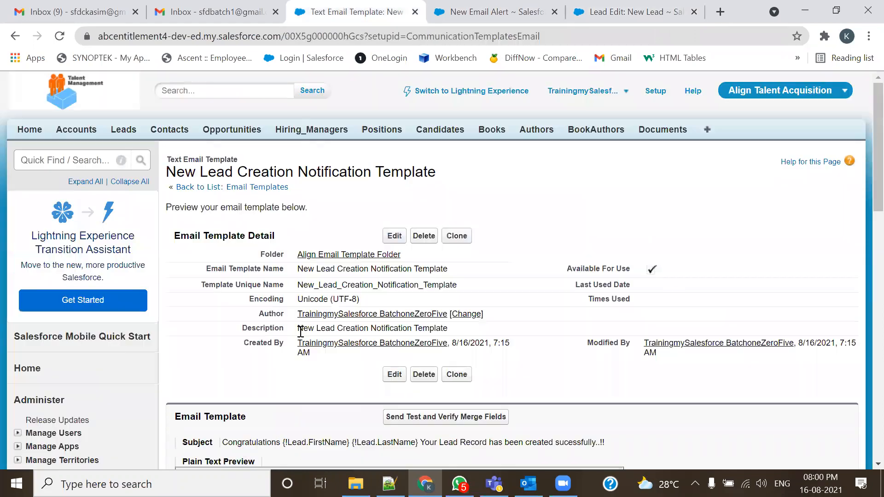
{"action": "left_click", "coordinate": [495, 10]}
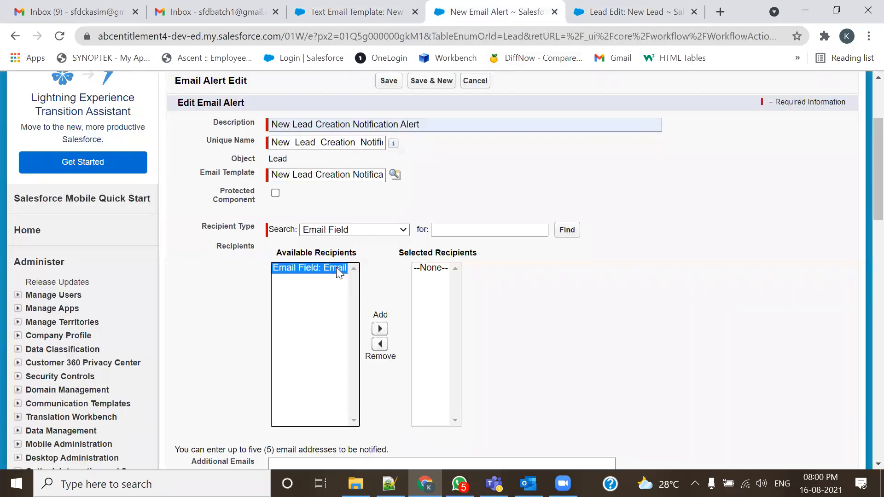
{"action": "left_click", "coordinate": [380, 329]}
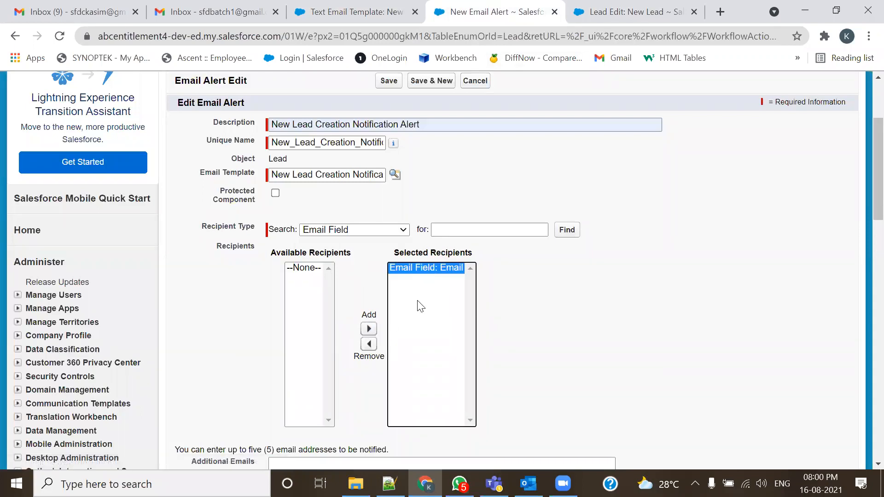
- Fill in the new lead's email address on the Lead Edit form from suggestions
{"action": "left_click", "coordinate": [575, 13]}
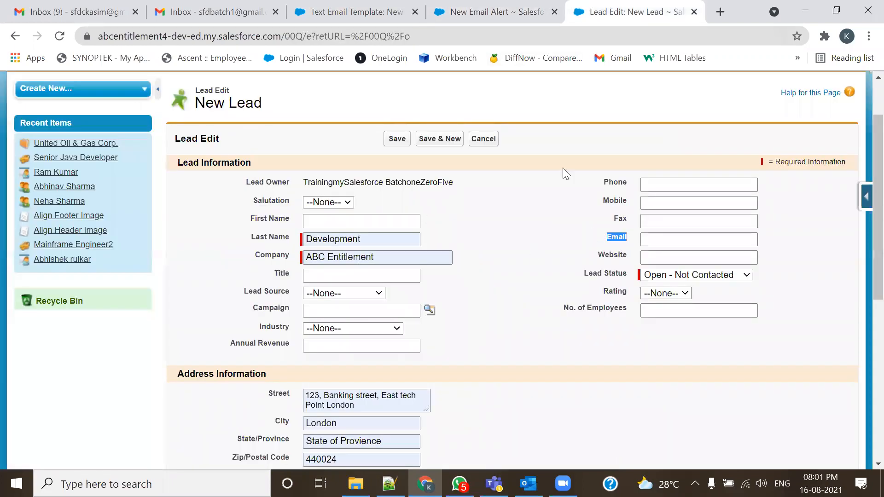
{"action": "left_click", "coordinate": [653, 238]}
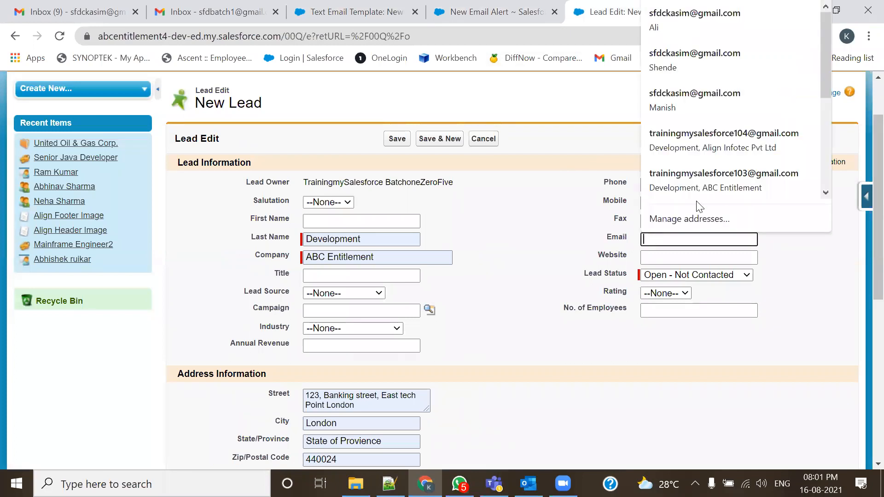
{"action": "left_click", "coordinate": [700, 189]}
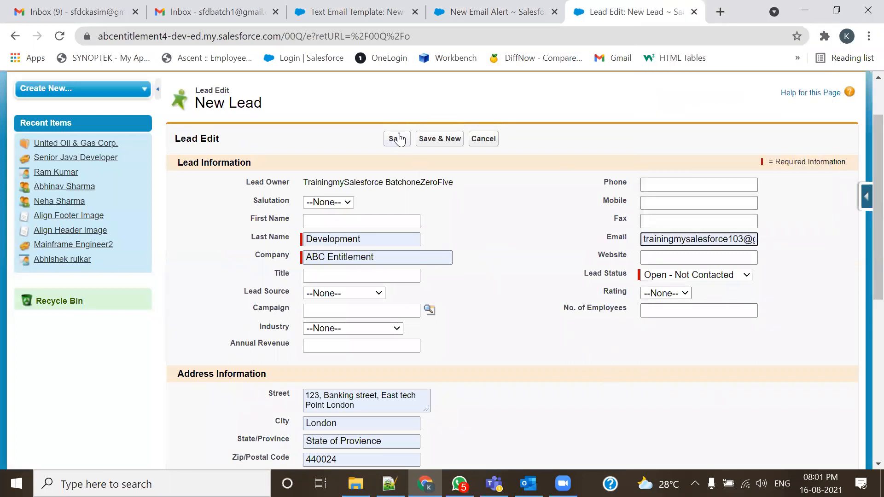
{"action": "left_click", "coordinate": [454, 9]}
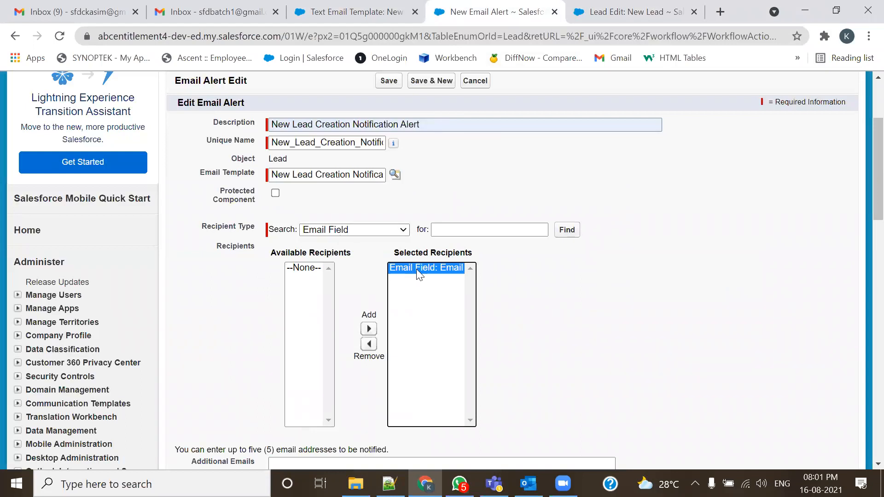
{"action": "scroll", "coordinate": [418, 269], "scroll_direction": "down", "scroll_amount": 3}
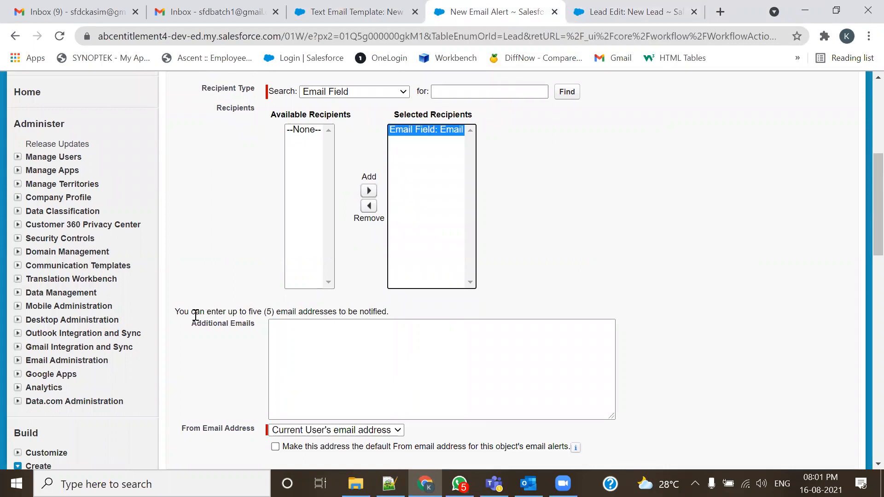
{"action": "left_click_drag", "start_coordinate": [179, 311], "coordinate": [390, 311]}
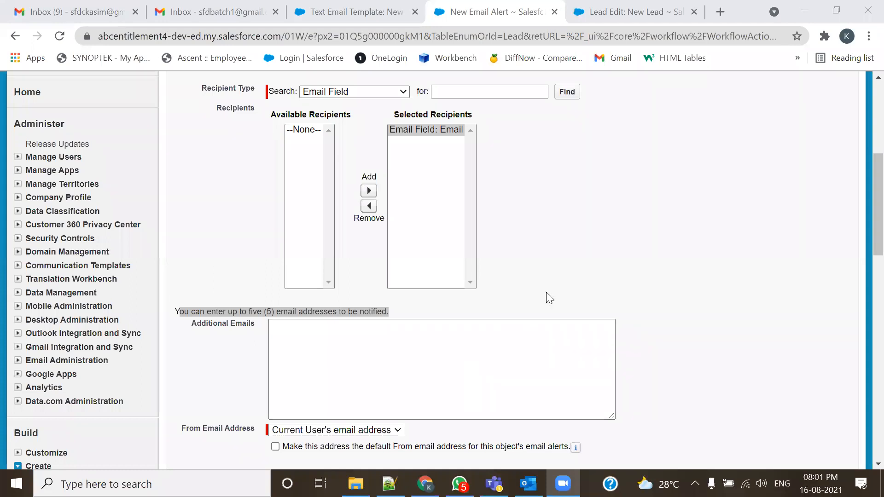
{"action": "left_click", "coordinate": [344, 329]}
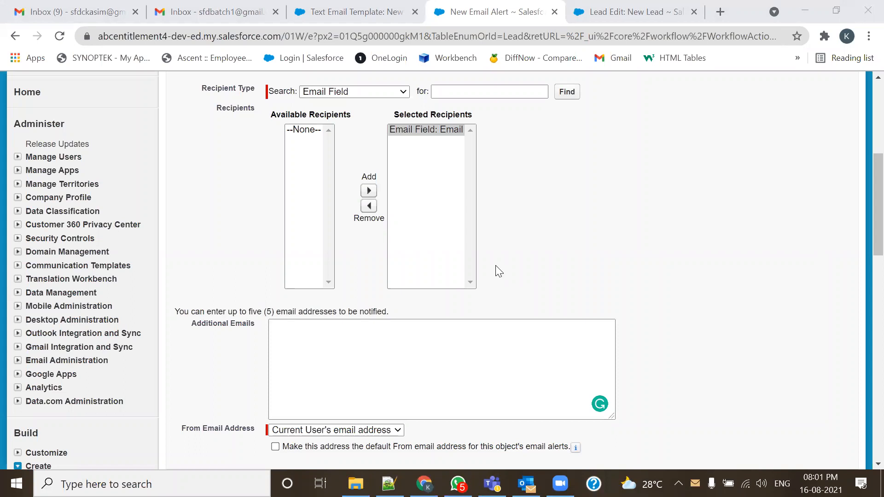
- Paste the first three notification addresses, one per line, into Additional Emails
{"action": "left_click", "coordinate": [280, 327]}
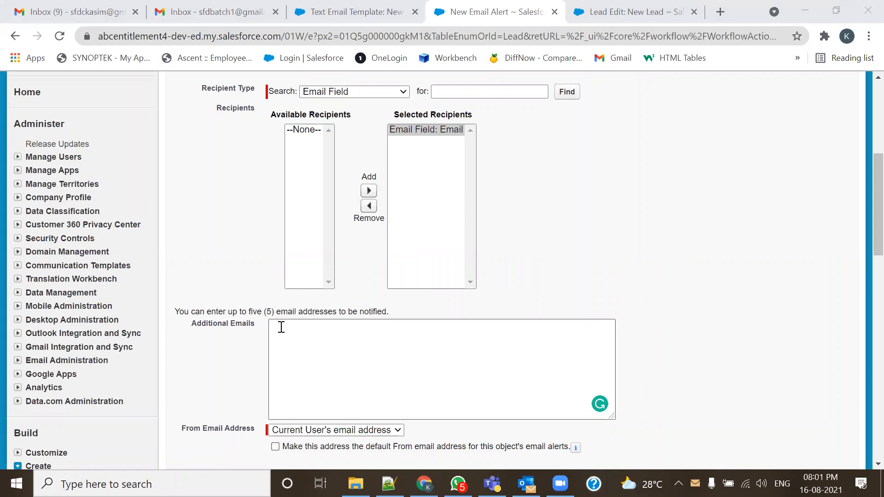
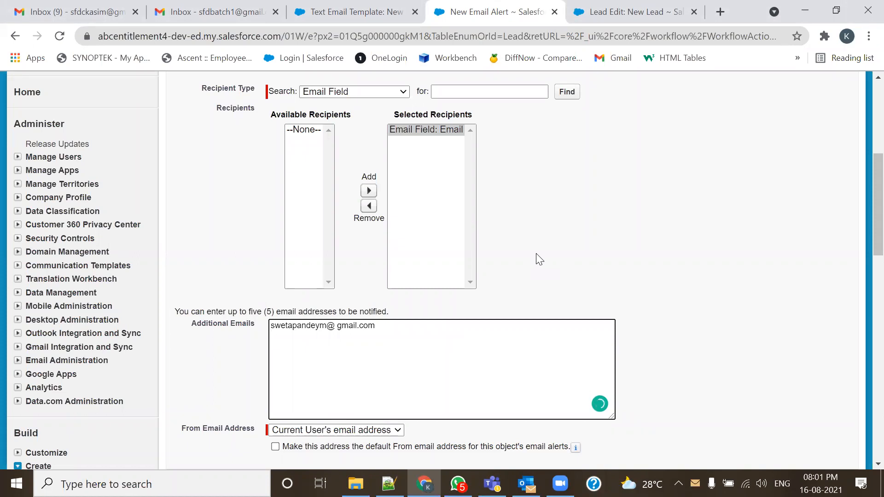
{"action": "left_click", "coordinate": [536, 253]}
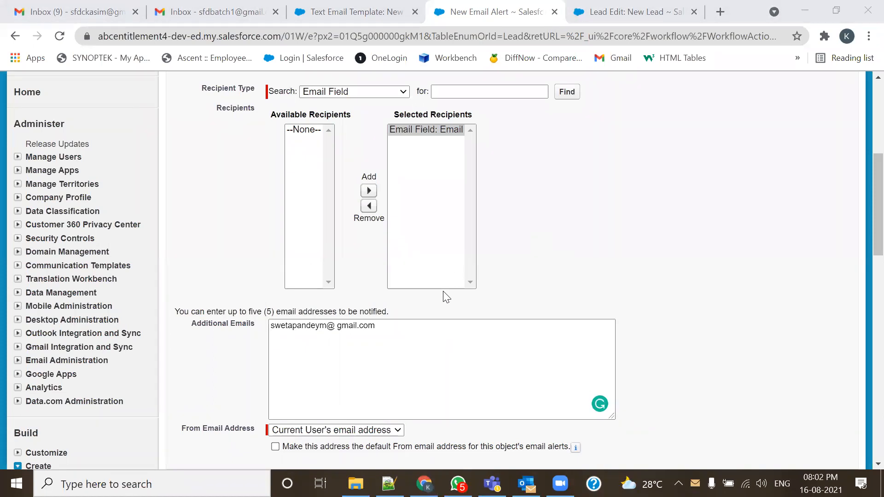
{"action": "left_click", "coordinate": [322, 340]}
{"action": "key", "text": "ctrl+v"}
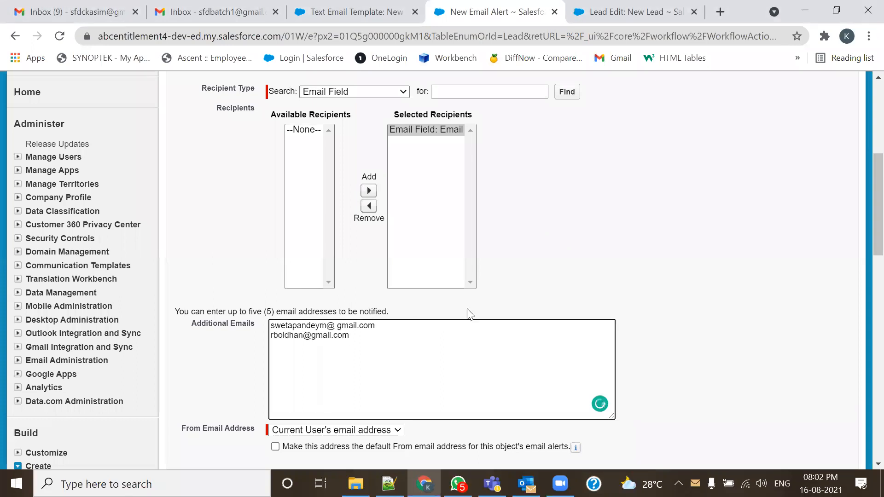
{"action": "left_click", "coordinate": [542, 260]}
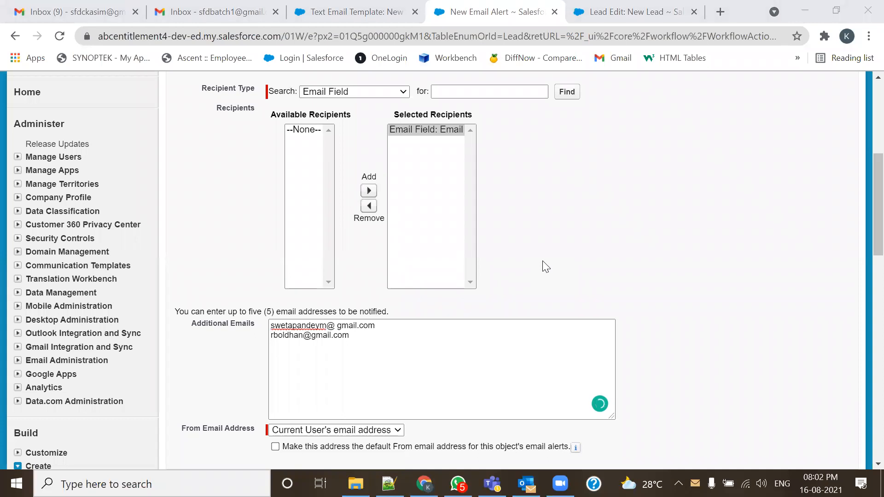
{"action": "left_click", "coordinate": [288, 347]}
{"action": "key", "text": "ctrl+v"}
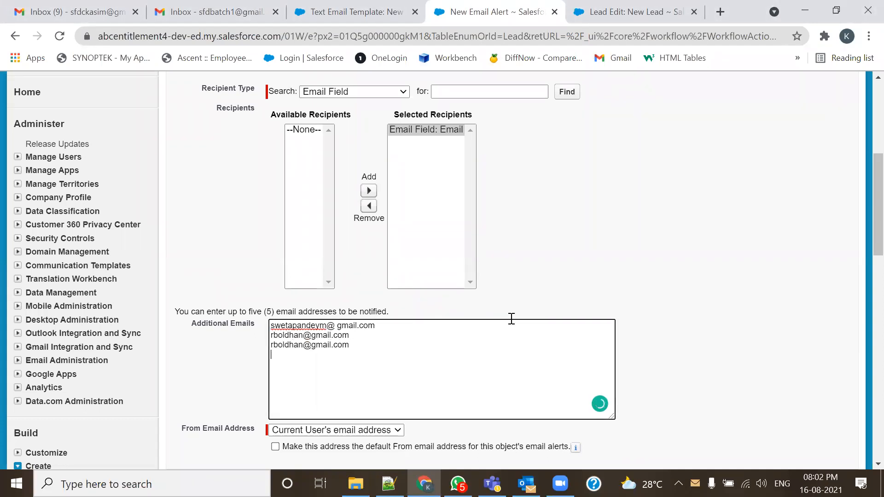
- Replace the duplicated third line and add the fourth and fifth addresses
{"action": "left_click", "coordinate": [511, 319]}
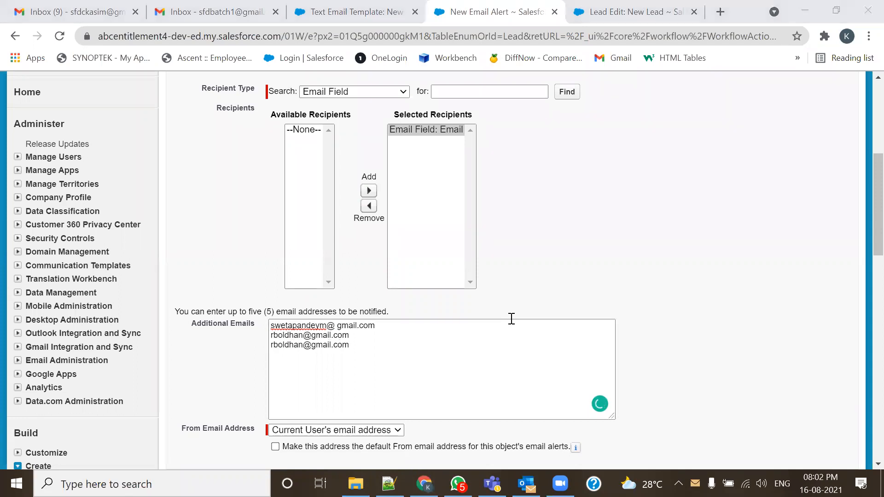
{"action": "left_click", "coordinate": [281, 352]}
{"action": "left_click_drag", "start_coordinate": [364, 345], "coordinate": [272, 341]}
{"action": "key", "text": "ctrl+v"}
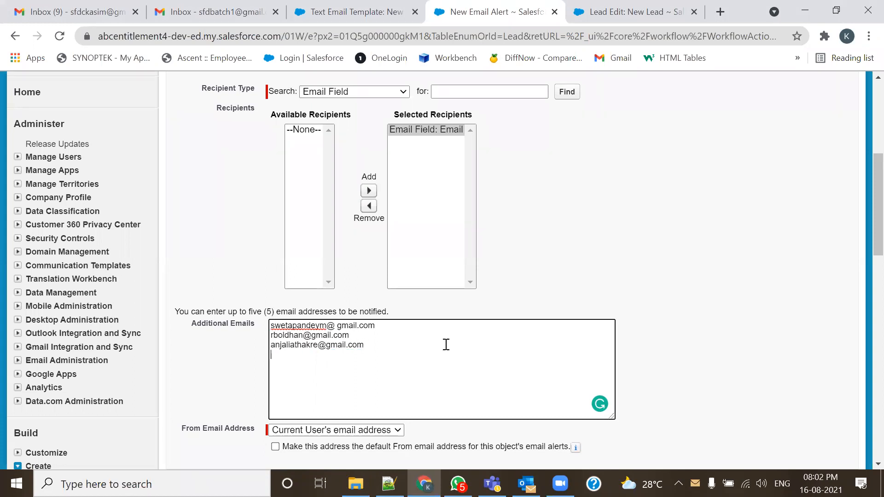
{"action": "left_click", "coordinate": [531, 317]}
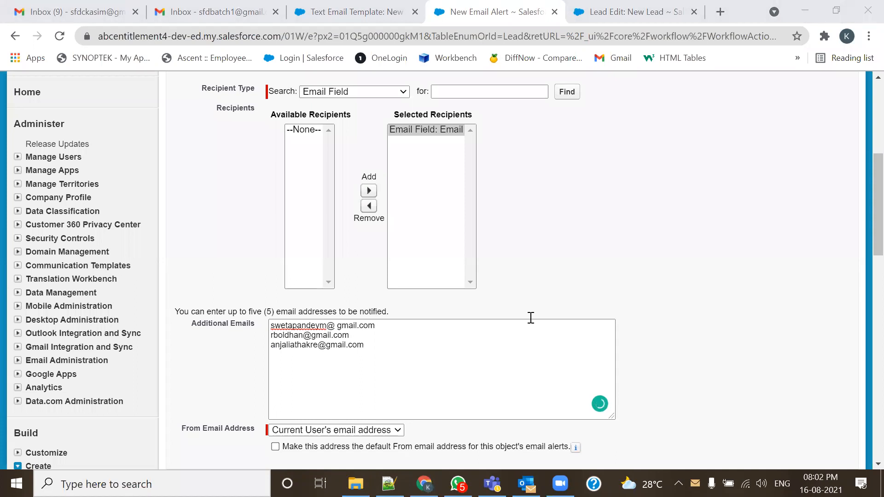
{"action": "left_click", "coordinate": [281, 358]}
{"action": "key", "text": "ctrl+v"}
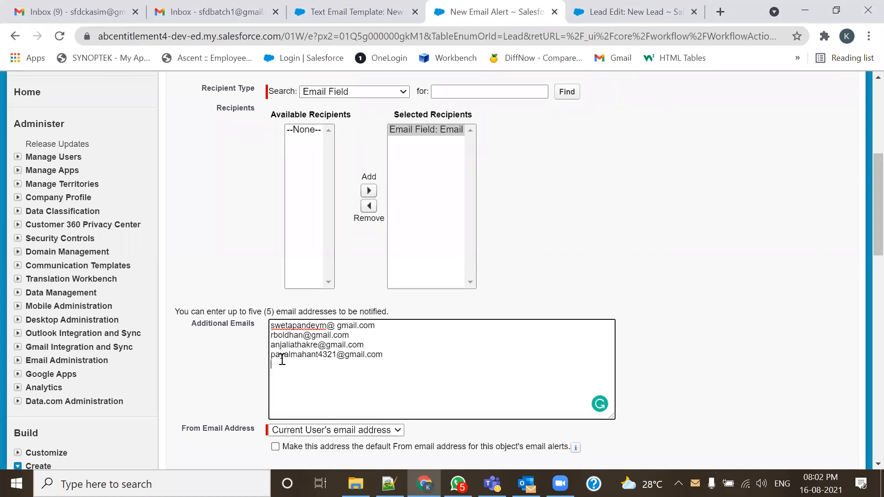
{"action": "left_click", "coordinate": [514, 282]}
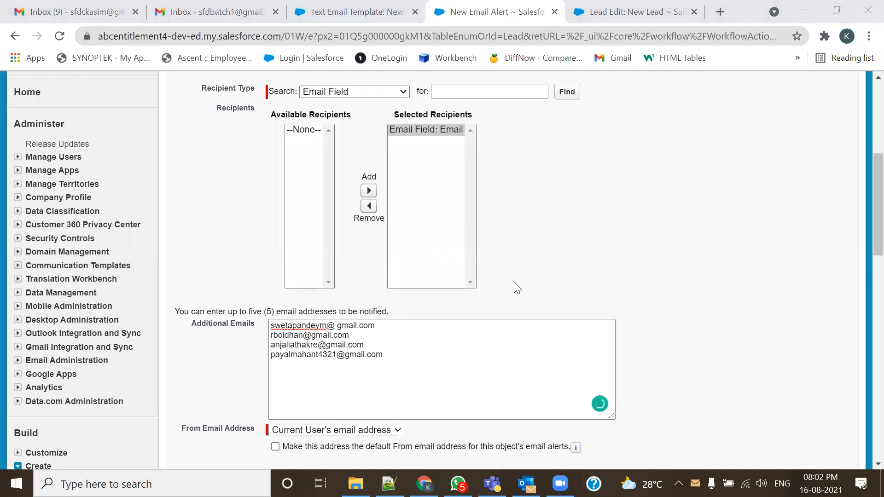
{"action": "left_click", "coordinate": [331, 358]}
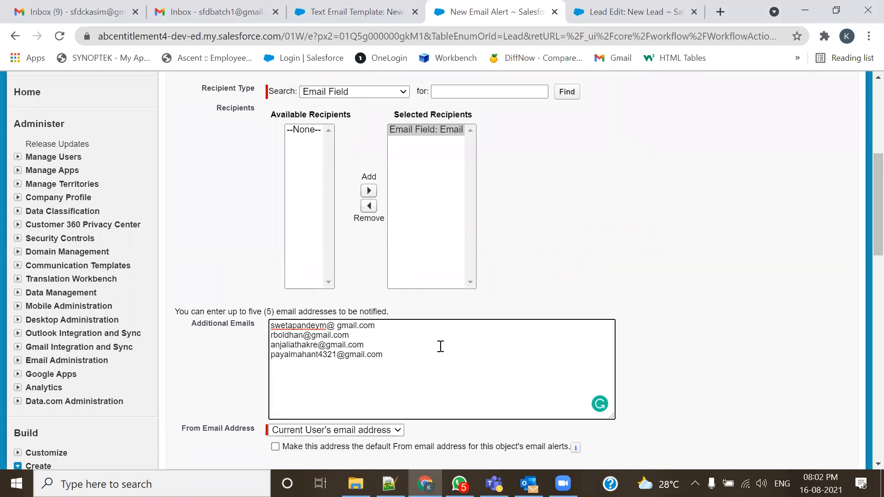
{"action": "left_click", "coordinate": [408, 354]}
{"action": "key", "text": "ctrl+v"}
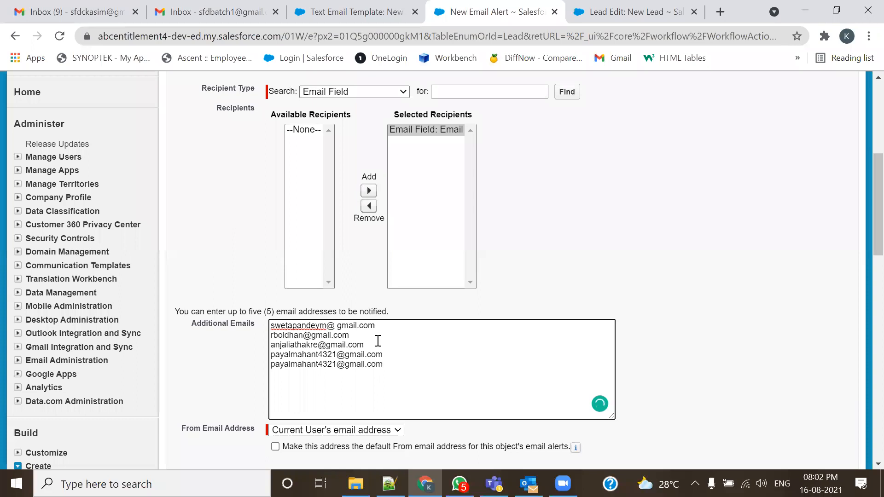
- Remove the stray space from the first address and select all five lines
{"action": "key", "text": "BackSpace"}
{"action": "left_click_drag", "start_coordinate": [391, 364], "coordinate": [265, 328]}
{"action": "key", "text": "ctrl+c"}
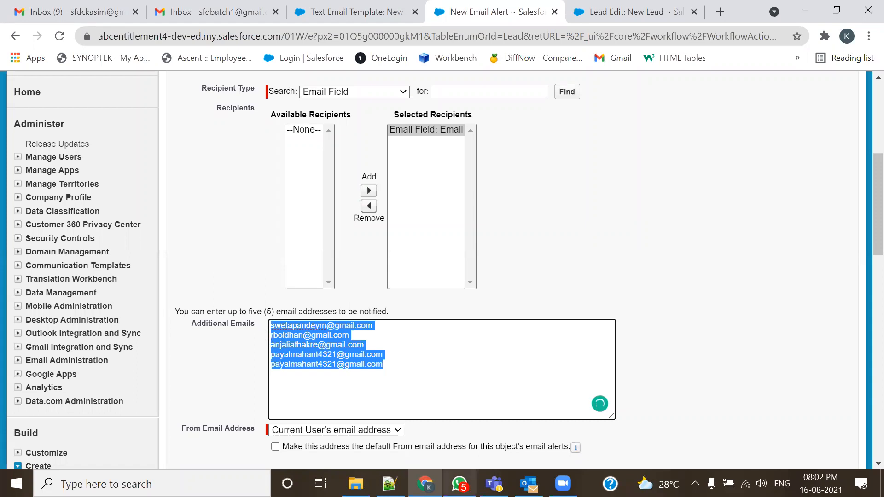
{"action": "left_click", "coordinate": [388, 483]}
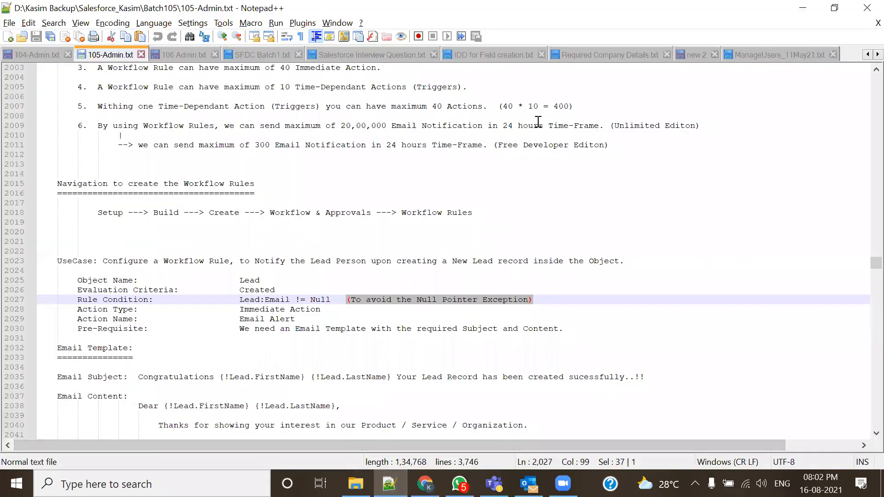
- Paste the five addresses into a new blank Notepad++ document as a backup copy
{"action": "key", "text": "ctrl+n"}
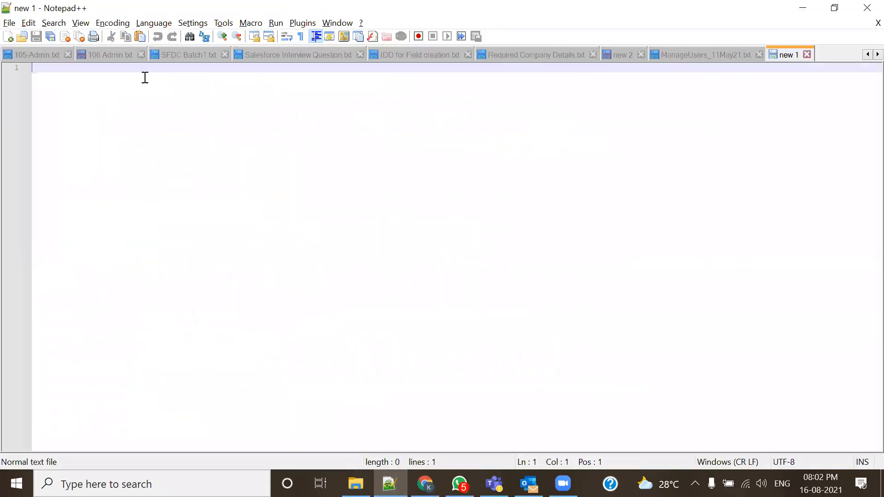
{"action": "key", "text": "ctrl+v"}
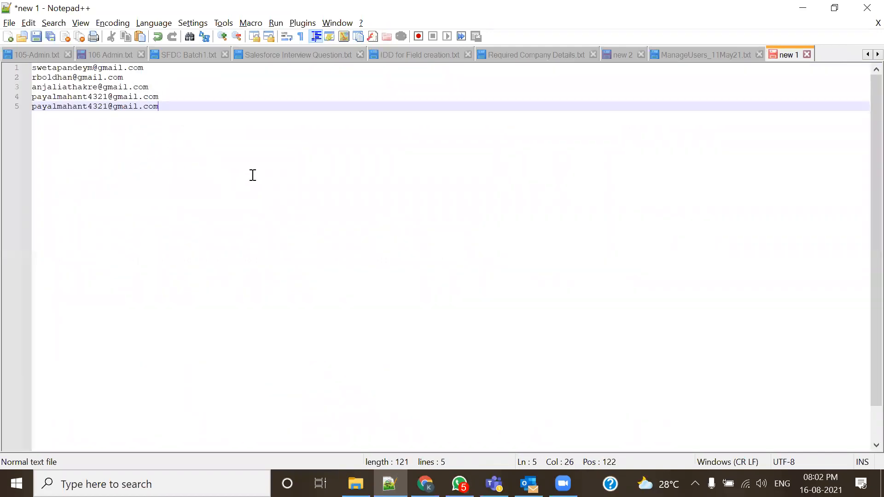
{"action": "scroll", "coordinate": [152, 155], "scroll_direction": "up", "scroll_amount": 1}
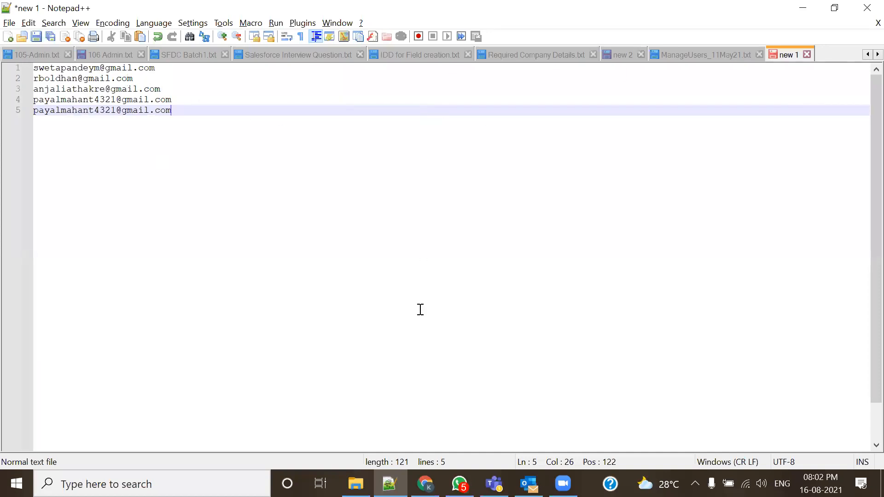
{"action": "key", "text": "alt+Tab"}
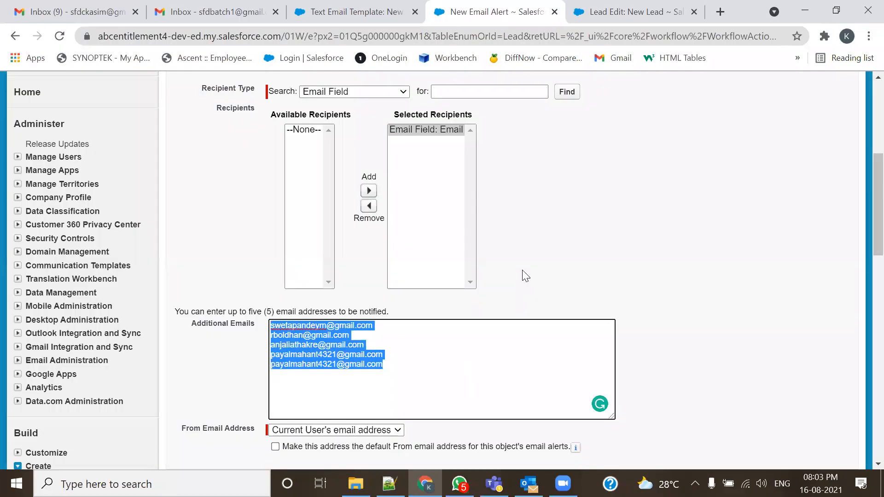
- Note the five-address limit on Additional Emails and save the New Lead Creation Notification Alert
{"action": "scroll", "coordinate": [600, 207], "scroll_direction": "up", "scroll_amount": 3}
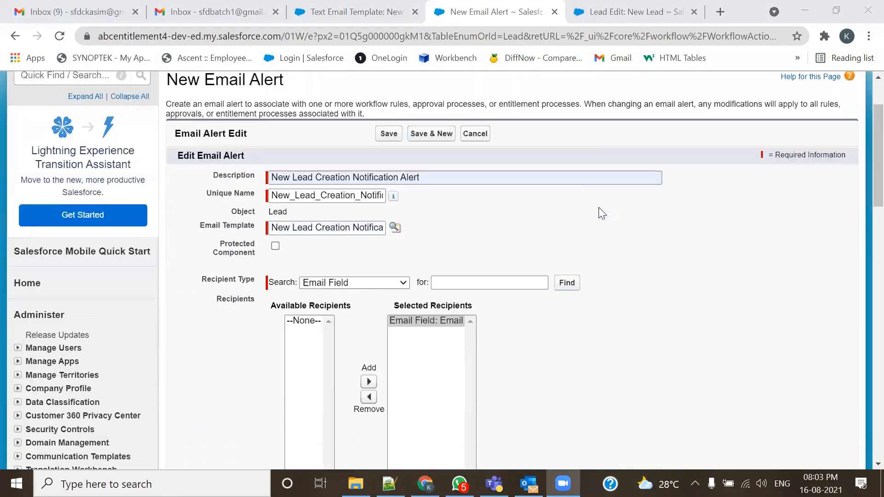
{"action": "left_click", "coordinate": [628, 14]}
{"action": "scroll", "coordinate": [485, 357], "scroll_direction": "down", "scroll_amount": 2}
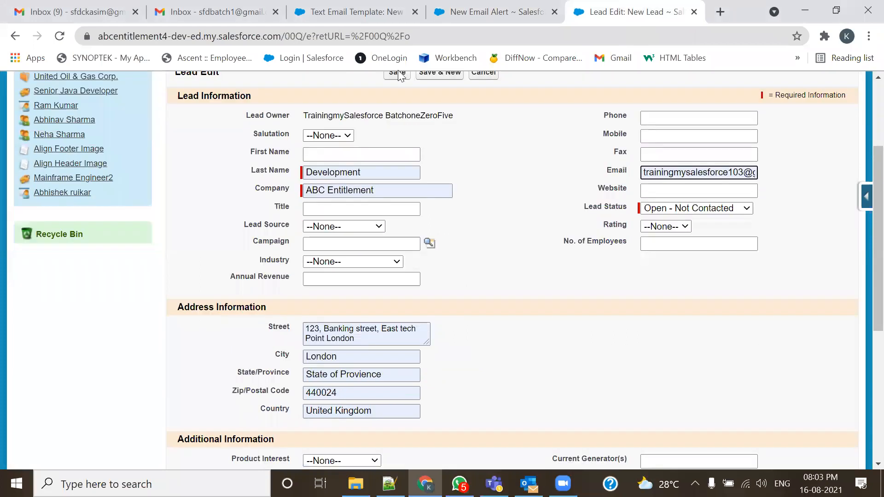
{"action": "left_click", "coordinate": [354, 12]}
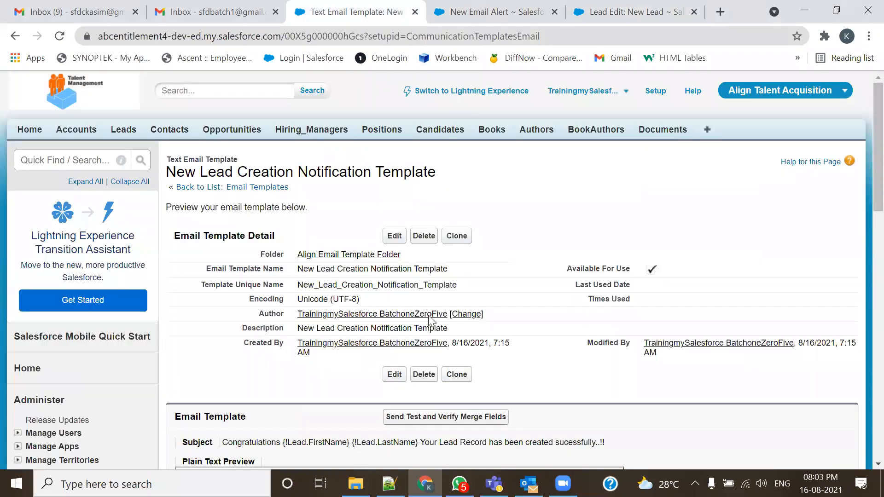
{"action": "key", "text": "ctrl+Tab"}
{"action": "scroll", "coordinate": [439, 284], "scroll_direction": "down", "scroll_amount": 3}
{"action": "left_click", "coordinate": [451, 244]}
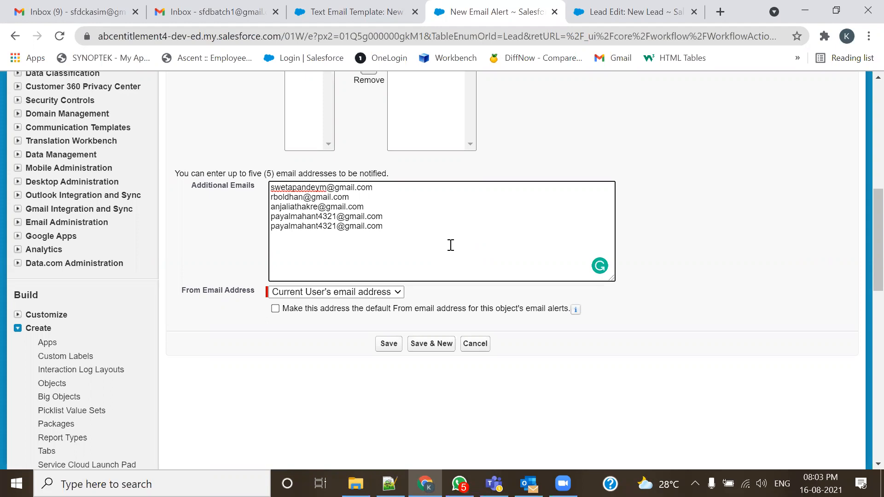
{"action": "left_click_drag", "start_coordinate": [257, 174], "coordinate": [457, 188]}
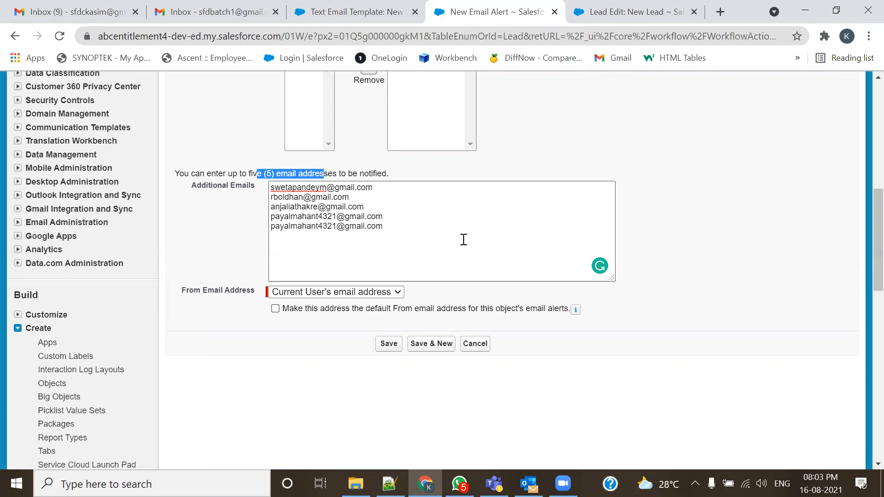
{"action": "left_click_drag", "start_coordinate": [405, 225], "coordinate": [269, 186]}
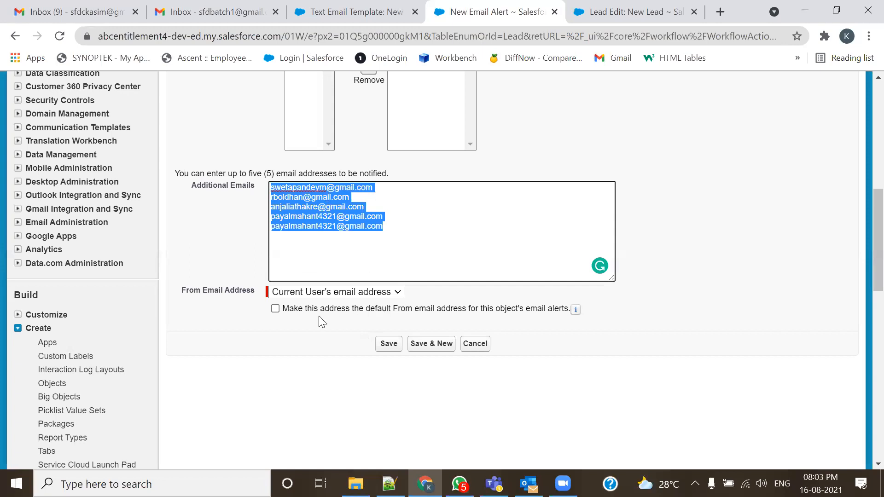
{"action": "left_click", "coordinate": [390, 345]}
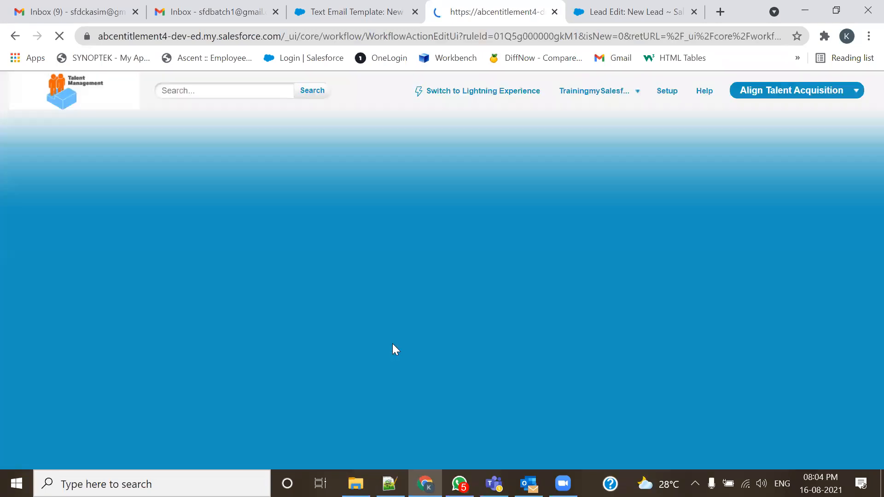
- Check that New Lead Creation Notification Alert is listed under Immediate Workflow Actions
{"action": "scroll", "coordinate": [398, 346], "scroll_direction": "down", "scroll_amount": 4}
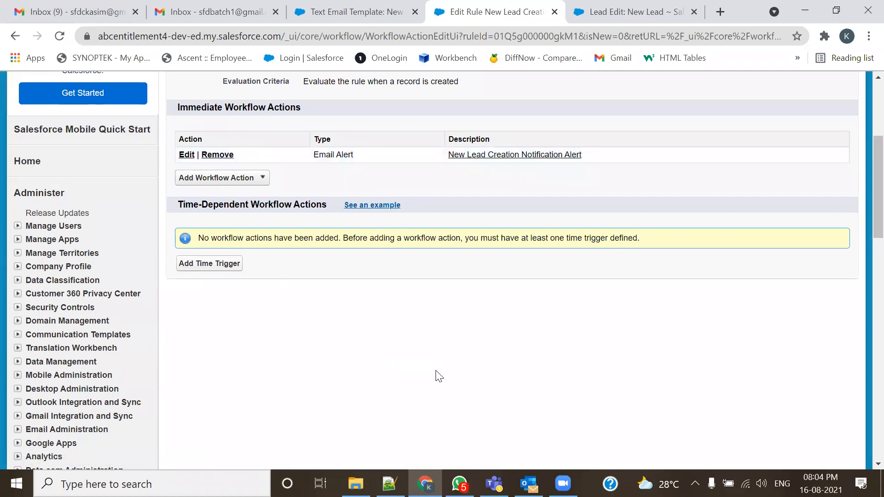
{"action": "mouse_move", "coordinate": [168, 100]}
{"action": "left_mouse_down"}
{"action": "mouse_move", "coordinate": [162, 196]}
{"action": "mouse_move", "coordinate": [821, 187]}
{"action": "mouse_move", "coordinate": [849, 99]}
{"action": "mouse_move", "coordinate": [167, 106]}
{"action": "left_mouse_up"}
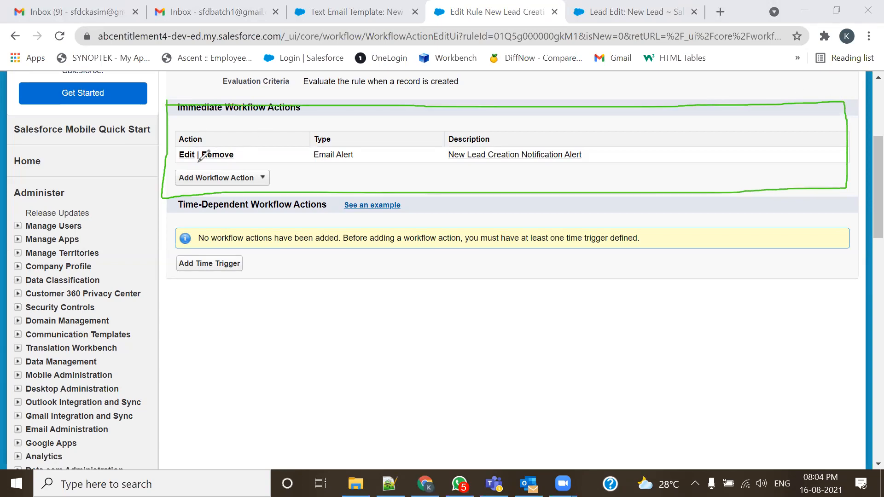
{"action": "mouse_move", "coordinate": [170, 151]}
{"action": "left_mouse_down"}
{"action": "mouse_move", "coordinate": [171, 159]}
{"action": "mouse_move", "coordinate": [181, 152]}
{"action": "mouse_move", "coordinate": [171, 165]}
{"action": "mouse_move", "coordinate": [251, 184]}
{"action": "mouse_move", "coordinate": [282, 166]}
{"action": "mouse_move", "coordinate": [175, 170]}
{"action": "left_mouse_up"}
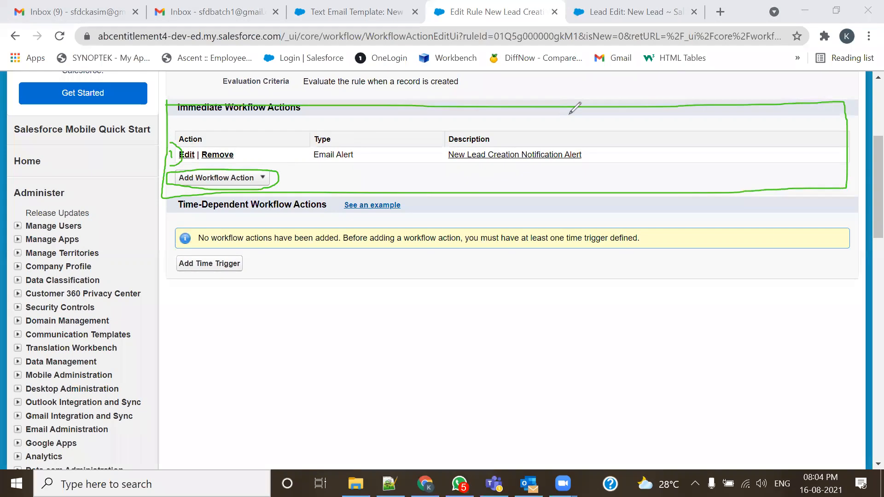
{"action": "left_click", "coordinate": [695, 81]}
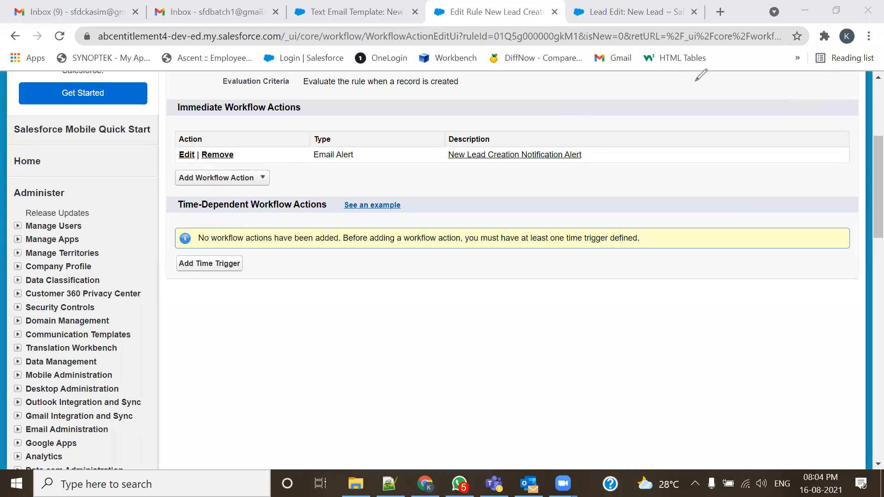
{"action": "left_click", "coordinate": [695, 82]}
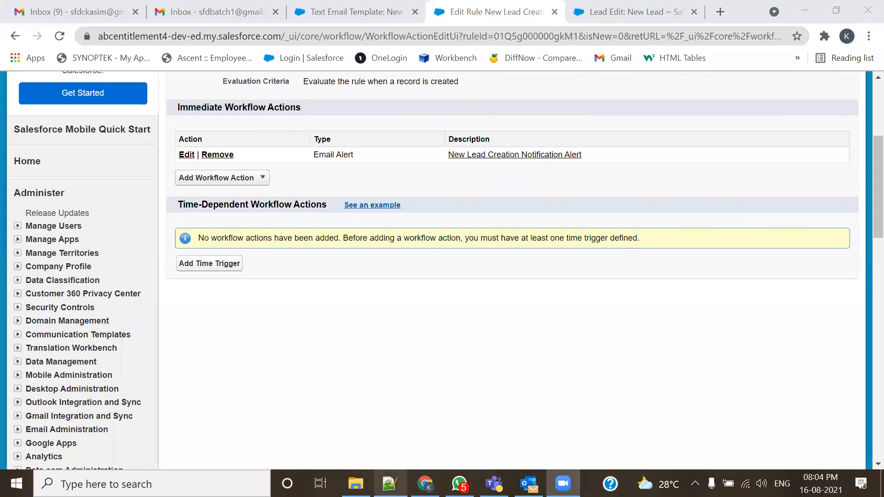
{"action": "left_click", "coordinate": [389, 483]}
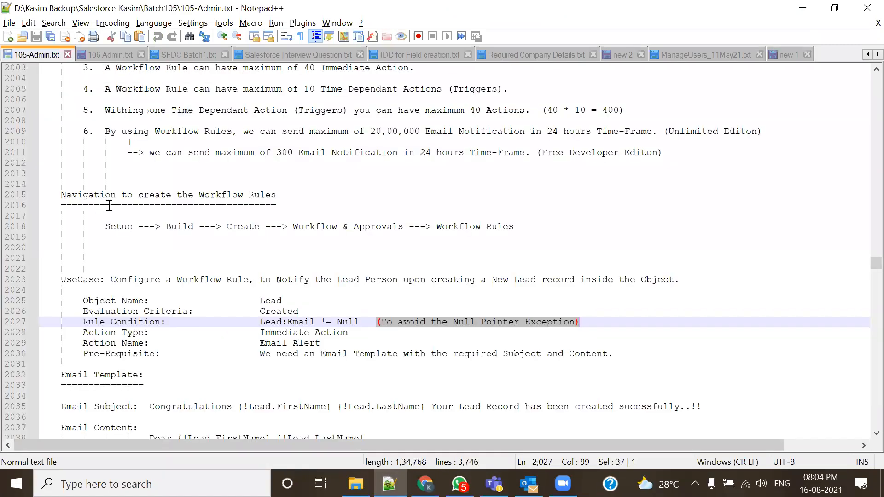
- Review the notes' limits of 40 immediate and 10 time-dependent workflow actions
{"action": "scroll", "coordinate": [109, 205], "scroll_direction": "up", "scroll_amount": 5}
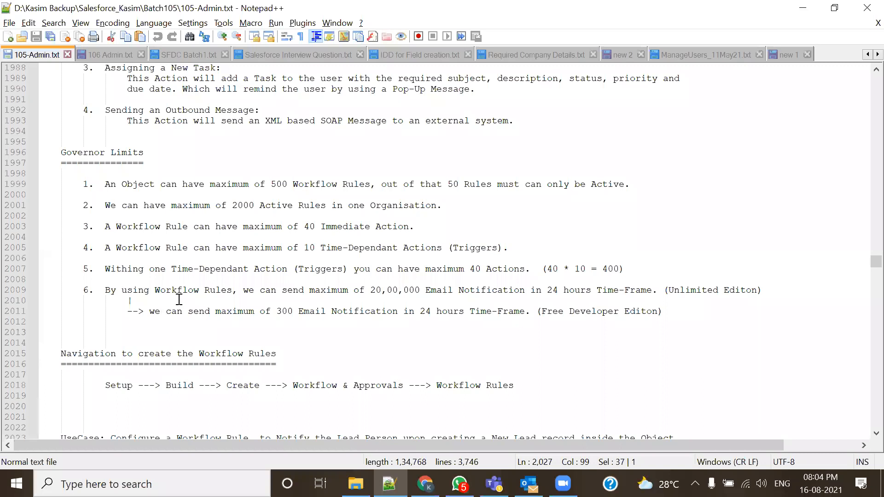
{"action": "left_click_drag", "start_coordinate": [105, 226], "coordinate": [429, 224]}
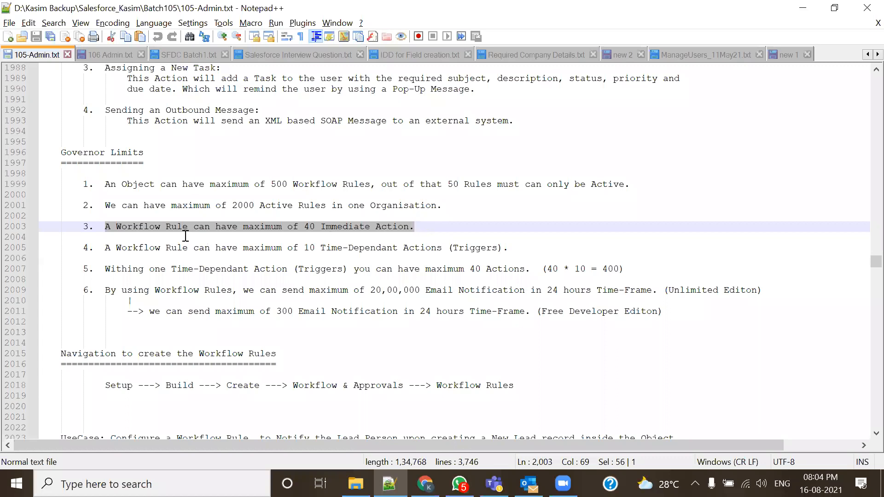
{"action": "left_click_drag", "start_coordinate": [288, 249], "coordinate": [340, 258]}
{"action": "left_click_drag", "start_coordinate": [98, 228], "coordinate": [418, 229]}
{"action": "left_click", "coordinate": [425, 483]}
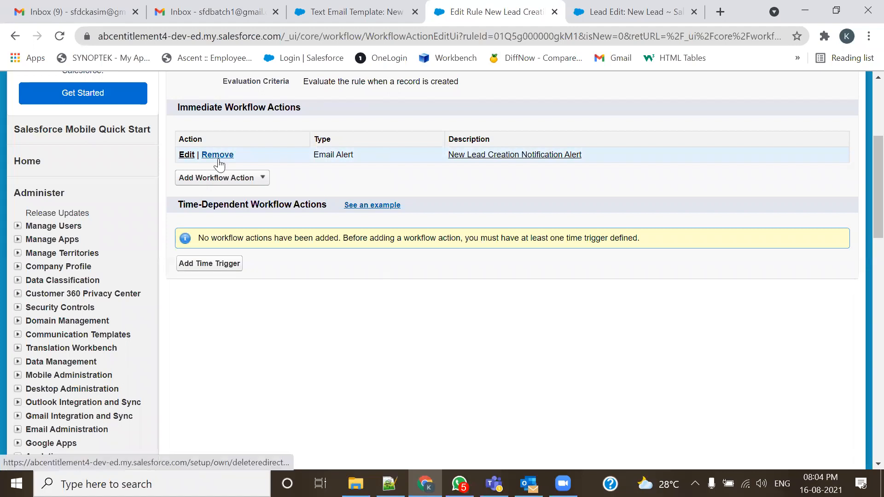
- Start another New Email Alert from Add Workflow Action, then cancel back to Step 3
{"action": "left_click_drag", "start_coordinate": [176, 106], "coordinate": [307, 106]}
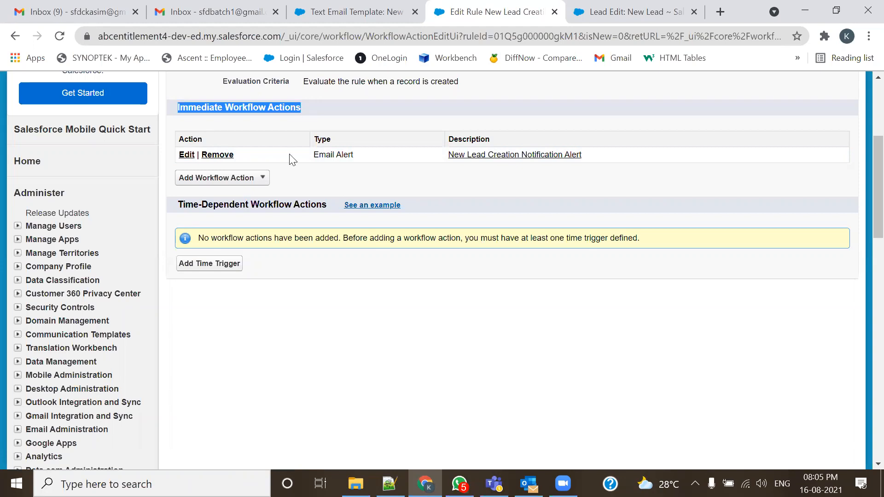
{"action": "left_click", "coordinate": [261, 178]}
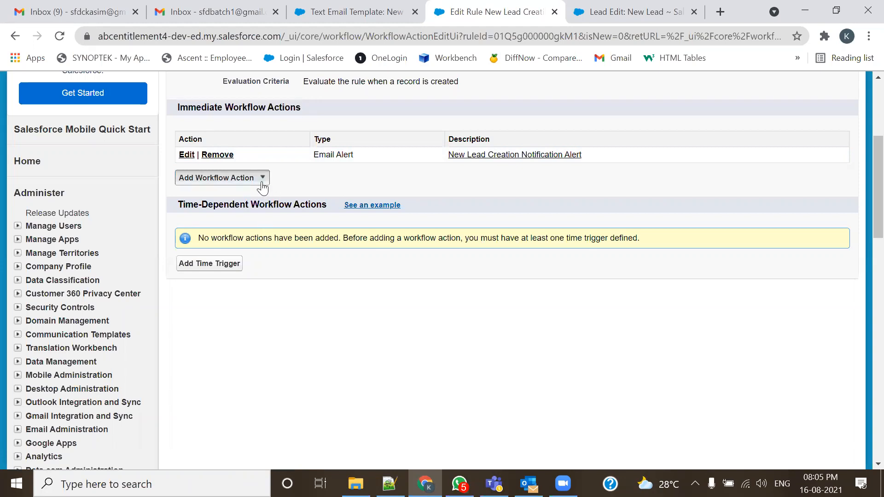
{"action": "left_click", "coordinate": [232, 207]}
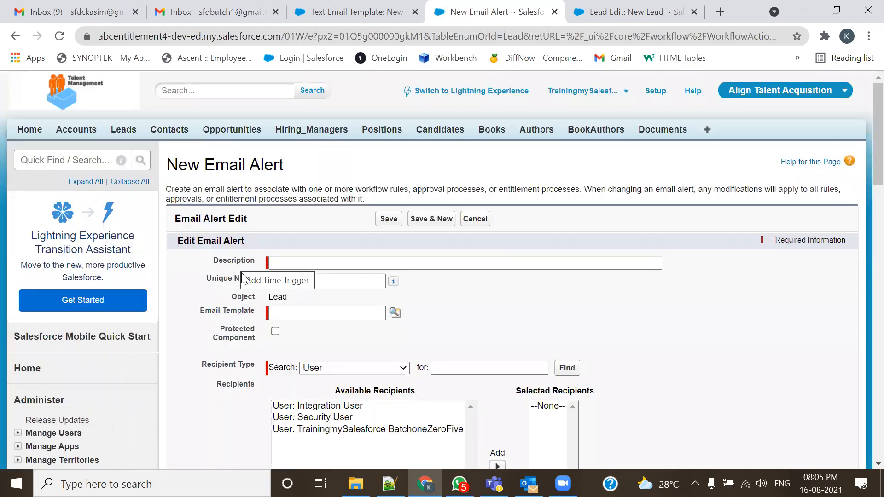
{"action": "left_click", "coordinate": [474, 219]}
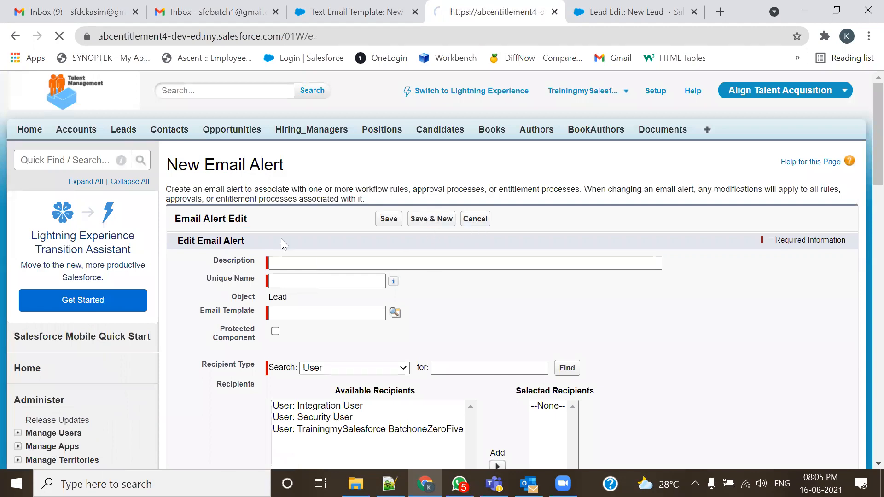
- Confirm the email alert is the only immediate action and click Done on Step 3
{"action": "scroll", "coordinate": [254, 298], "scroll_direction": "down", "scroll_amount": 3}
{"action": "scroll", "coordinate": [254, 297], "scroll_direction": "down", "scroll_amount": 1}
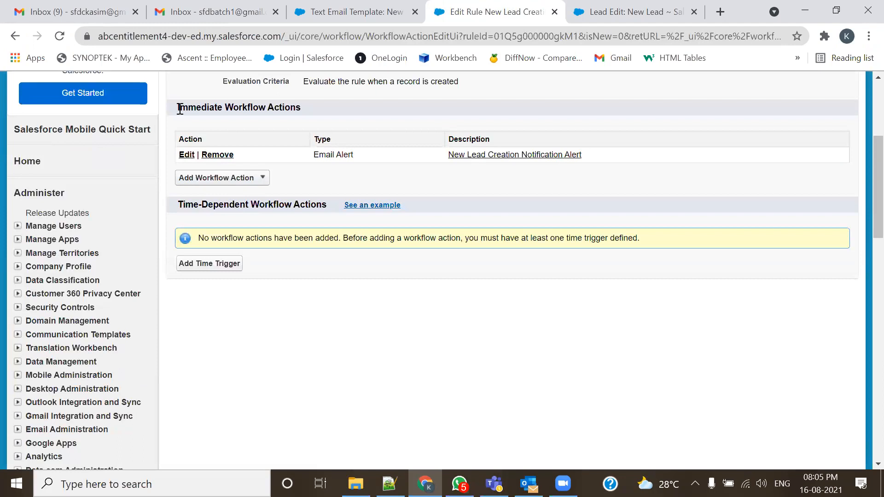
{"action": "left_click_drag", "start_coordinate": [178, 108], "coordinate": [282, 109]}
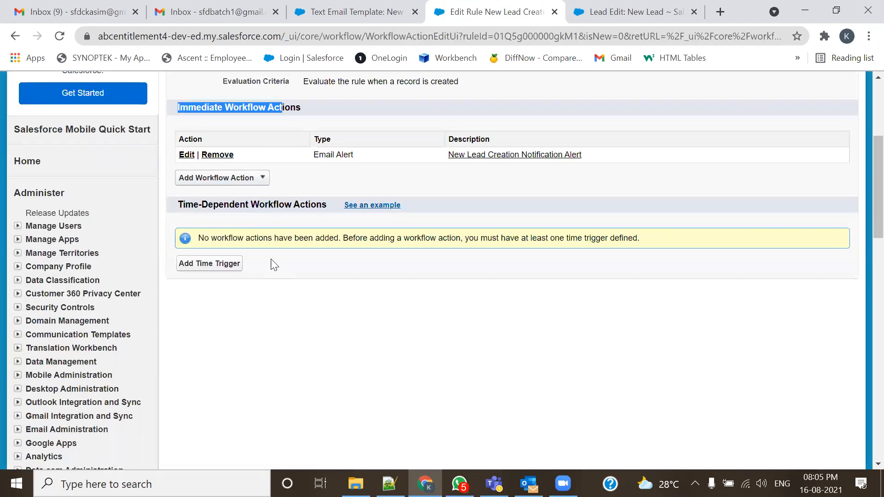
{"action": "scroll", "coordinate": [274, 260], "scroll_direction": "up", "scroll_amount": 3}
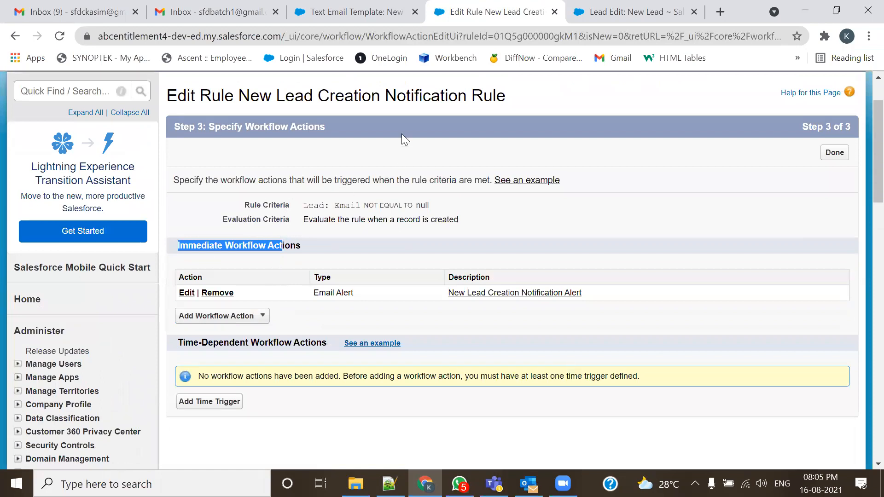
{"action": "left_click_drag", "start_coordinate": [523, 98], "coordinate": [165, 99]}
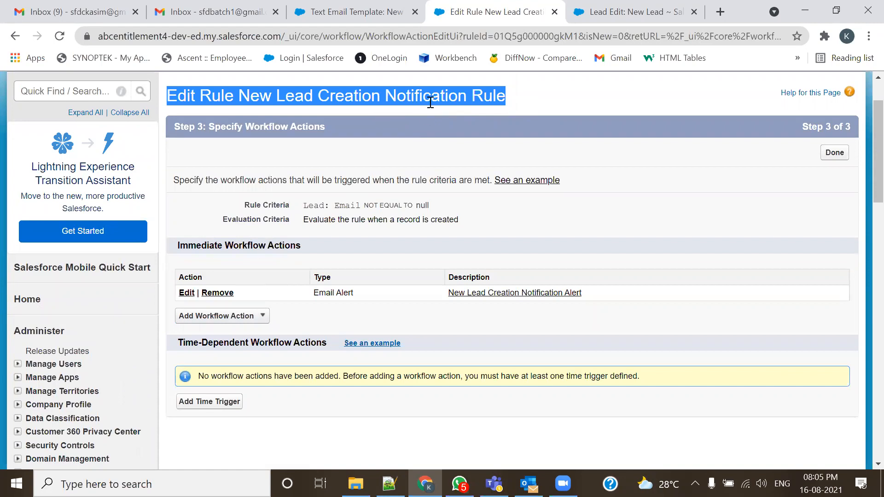
{"action": "scroll", "coordinate": [362, 324], "scroll_direction": "down", "scroll_amount": 3}
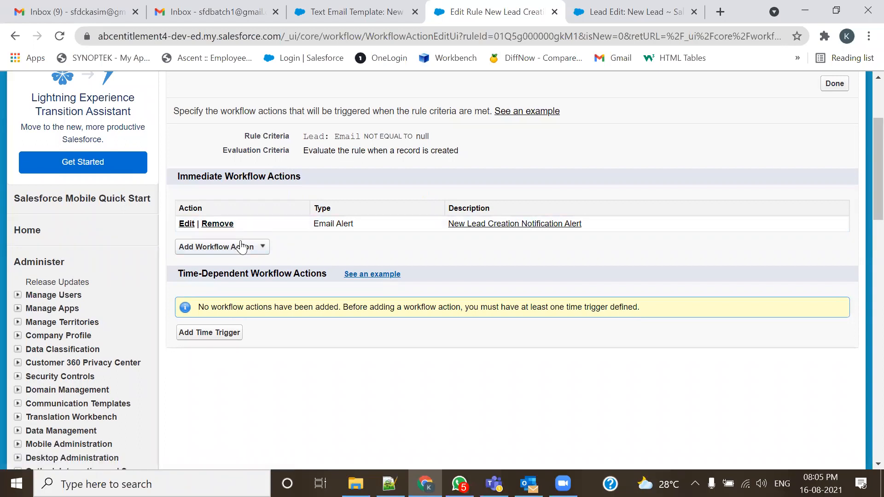
{"action": "left_click_drag", "start_coordinate": [178, 176], "coordinate": [311, 176]}
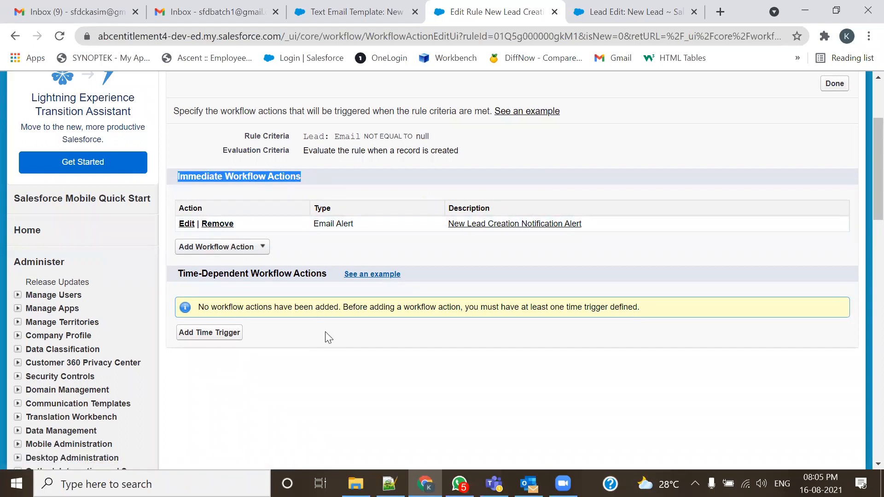
{"action": "scroll", "coordinate": [380, 304], "scroll_direction": "up", "scroll_amount": 3}
{"action": "left_click", "coordinate": [834, 222]}
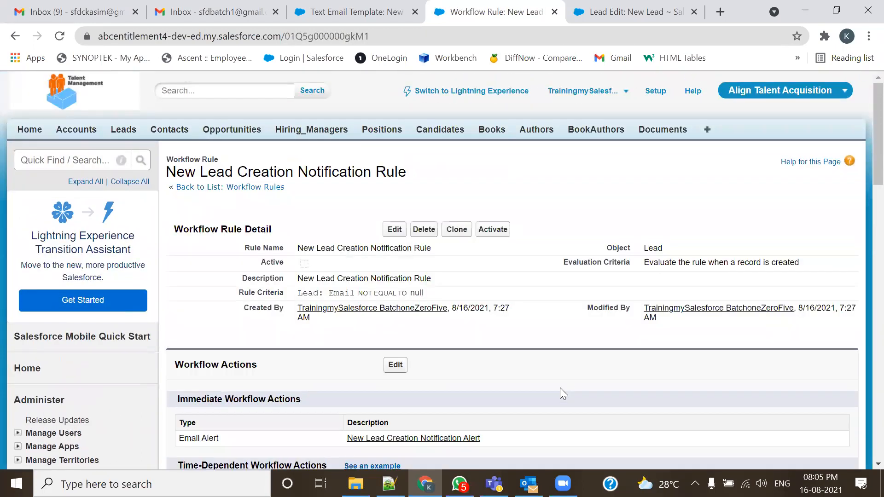
- Review the rule's unchecked Active field and Lead object, and the notes' 500 workflow rules limit
{"action": "left_click_drag", "start_coordinate": [241, 262], "coordinate": [328, 266]}
{"action": "left_click", "coordinate": [361, 272]}
{"action": "left_click", "coordinate": [390, 484]}
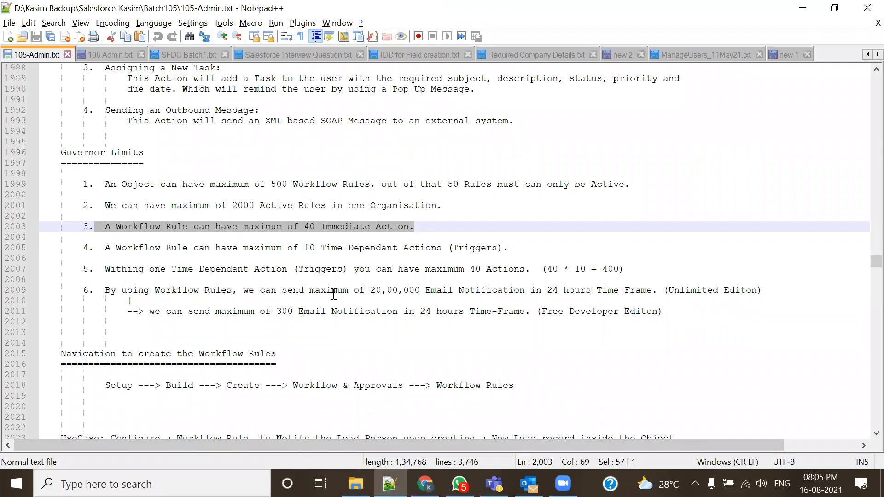
{"action": "left_click_drag", "start_coordinate": [271, 184], "coordinate": [376, 183]}
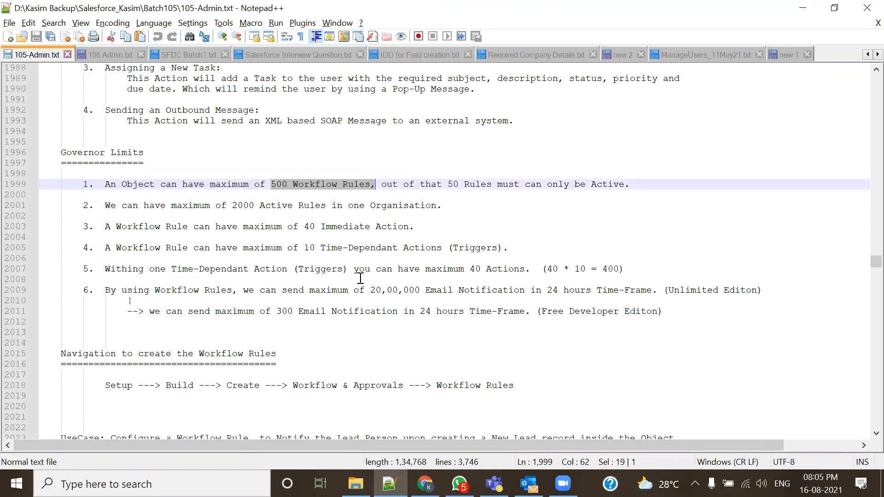
{"action": "left_click", "coordinate": [415, 474]}
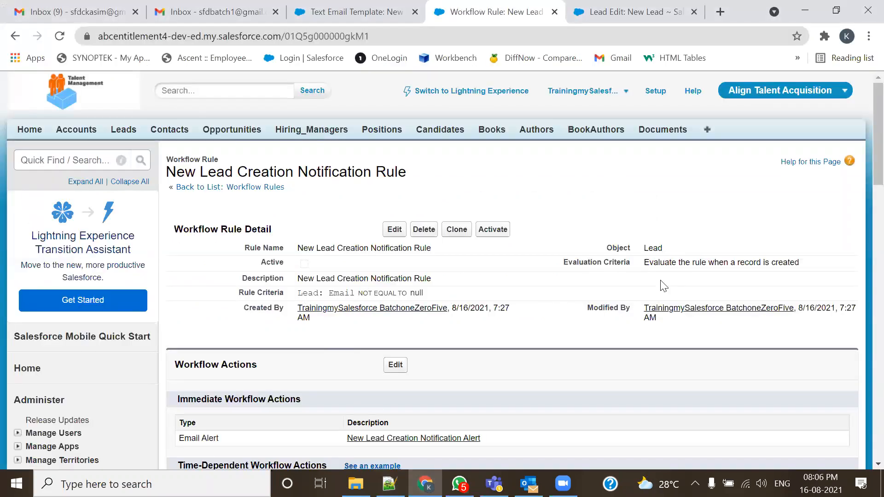
{"action": "double_click", "coordinate": [653, 248]}
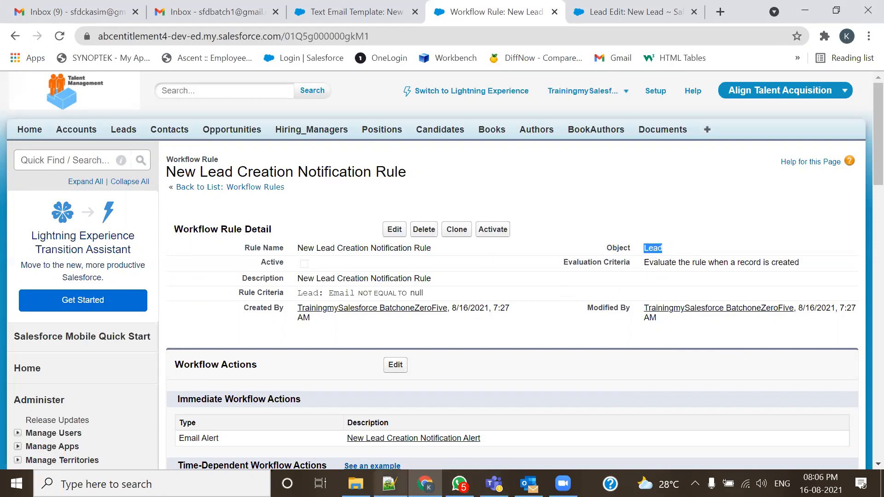
{"action": "left_click", "coordinate": [389, 484]}
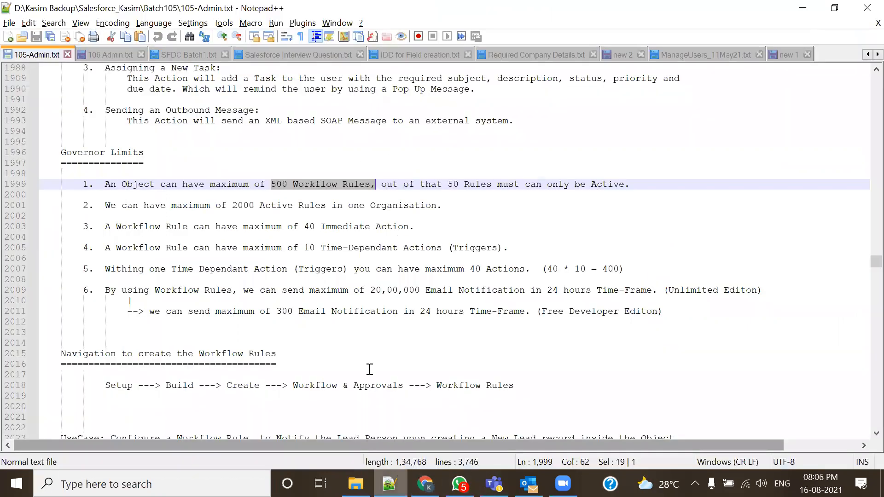
- Highlight the per-object limits in the notes: 500 workflow rules and 50 active
{"action": "left_click", "coordinate": [297, 220]}
{"action": "left_click_drag", "start_coordinate": [272, 184], "coordinate": [331, 184]}
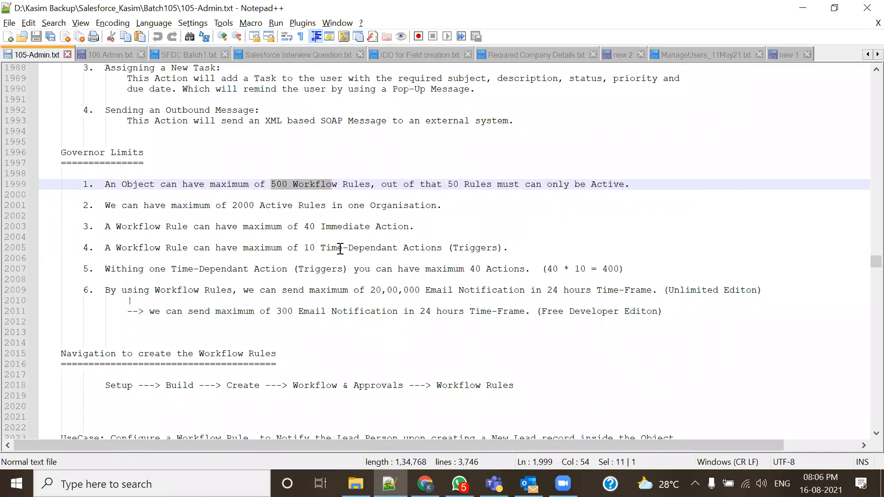
{"action": "left_click", "coordinate": [270, 193]}
{"action": "left_click_drag", "start_coordinate": [265, 185], "coordinate": [278, 189]}
{"action": "left_click_drag", "start_coordinate": [448, 184], "coordinate": [464, 185]}
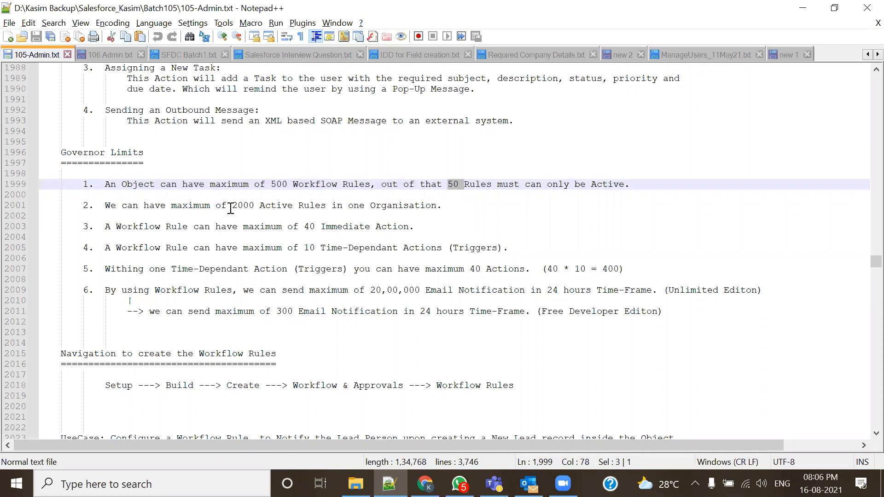
{"action": "left_click_drag", "start_coordinate": [276, 185], "coordinate": [343, 184]}
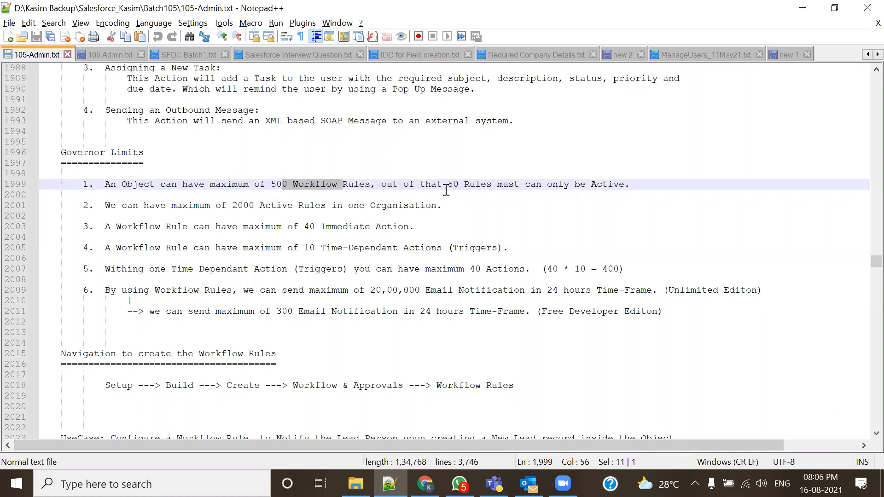
{"action": "left_click_drag", "start_coordinate": [448, 184], "coordinate": [471, 185]}
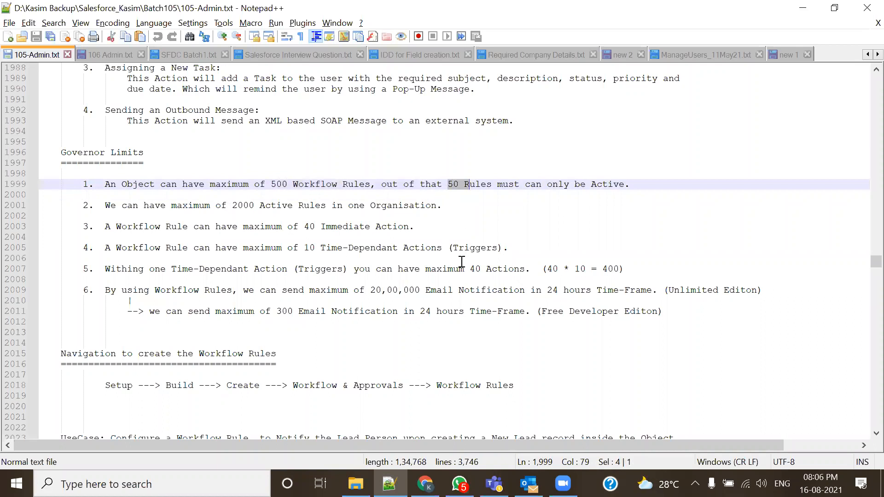
- Highlight the 2000 active rules per organisation limit alongside the per-object limits, then return to Salesforce
{"action": "left_click_drag", "start_coordinate": [235, 205], "coordinate": [259, 205]}
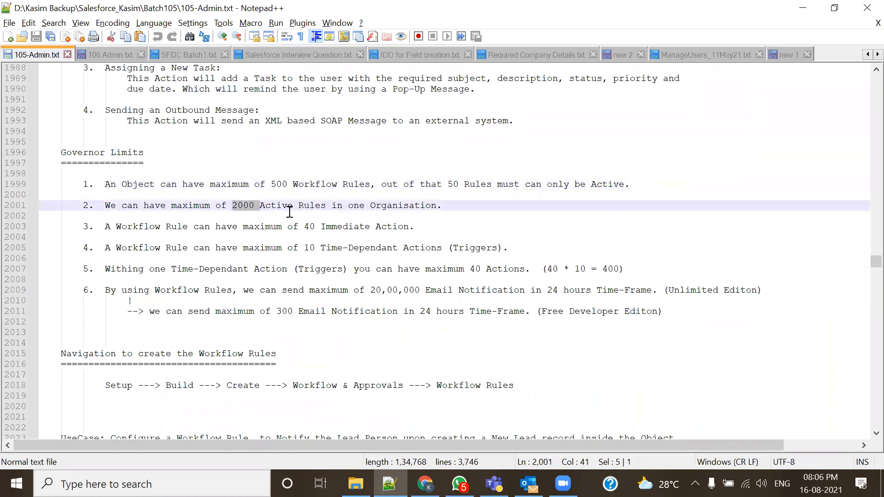
{"action": "left_click_drag", "start_coordinate": [452, 206], "coordinate": [63, 184]}
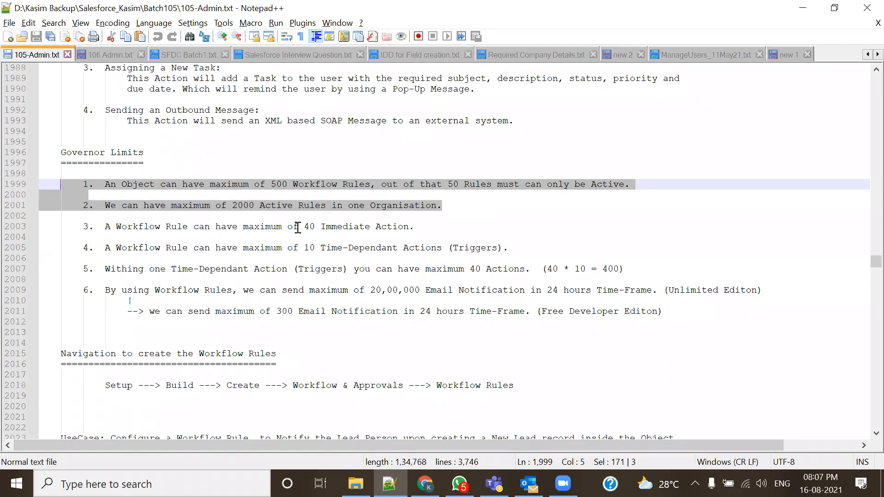
{"action": "left_click", "coordinate": [272, 185]}
{"action": "left_click_drag", "start_coordinate": [272, 184], "coordinate": [459, 184]}
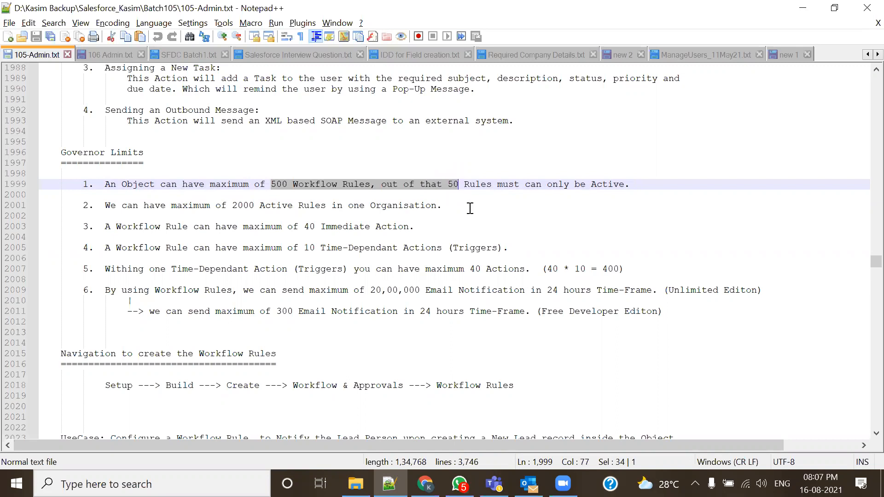
{"action": "left_click_drag", "start_coordinate": [227, 205], "coordinate": [259, 205]}
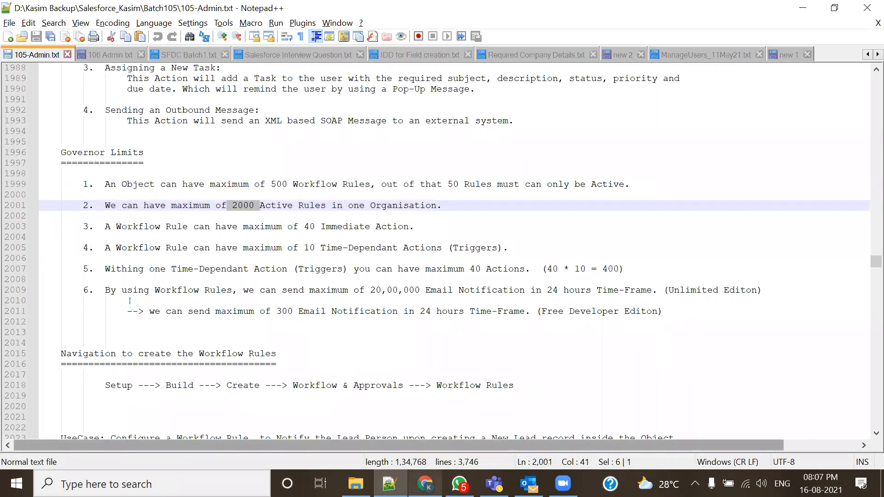
{"action": "left_click", "coordinate": [424, 483]}
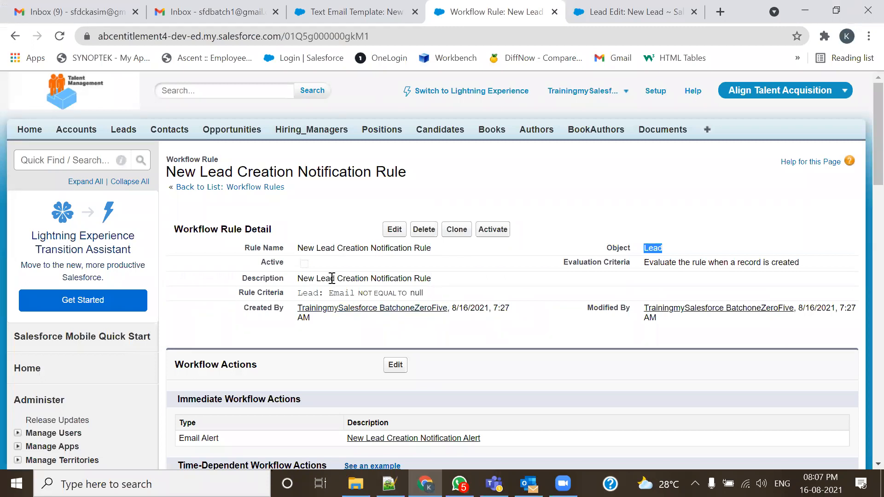
- Activate the New Lead Creation Notification Rule, go to Leads, and close the leftover New Lead tab
{"action": "left_click", "coordinate": [493, 229]}
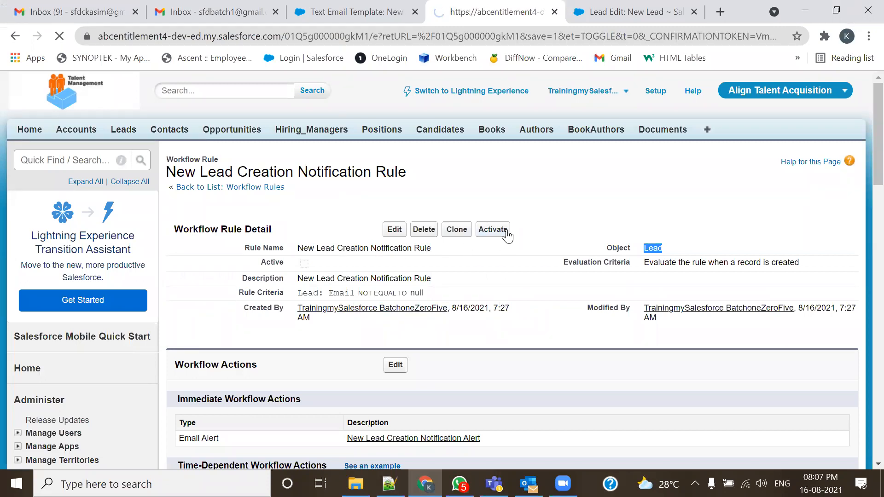
{"action": "triple_click", "coordinate": [272, 263]}
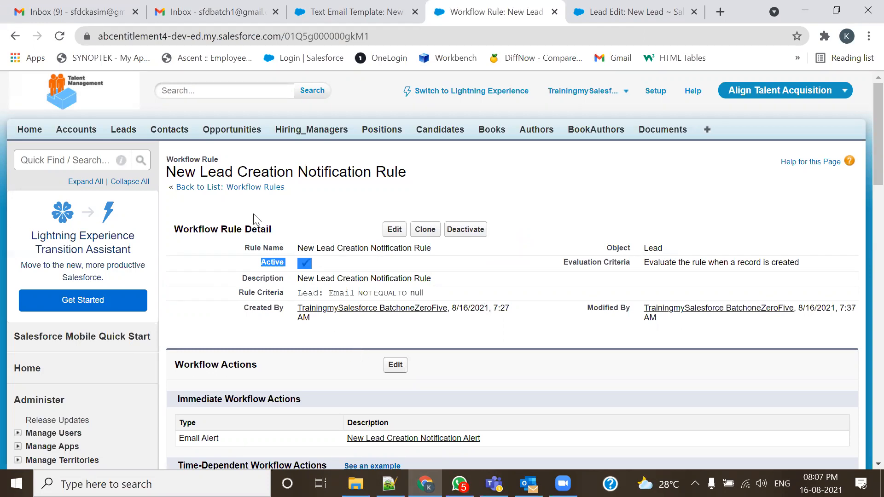
{"action": "left_click", "coordinate": [124, 130]}
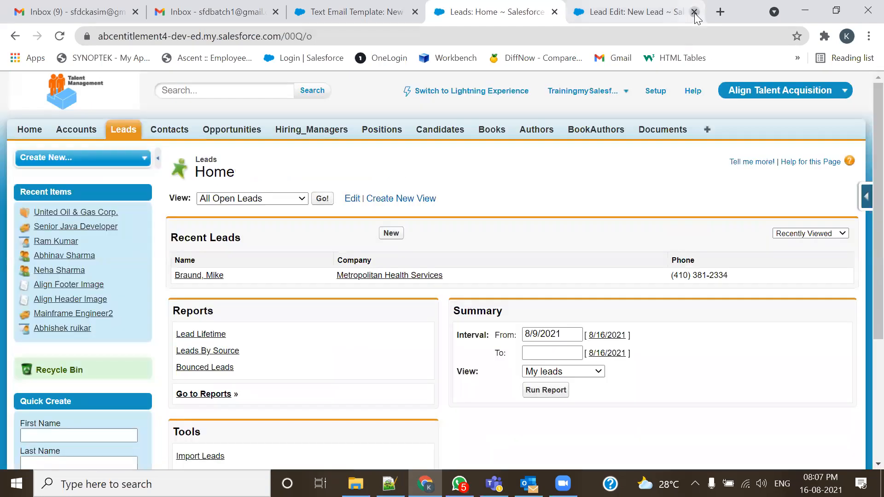
{"action": "left_click", "coordinate": [694, 12]}
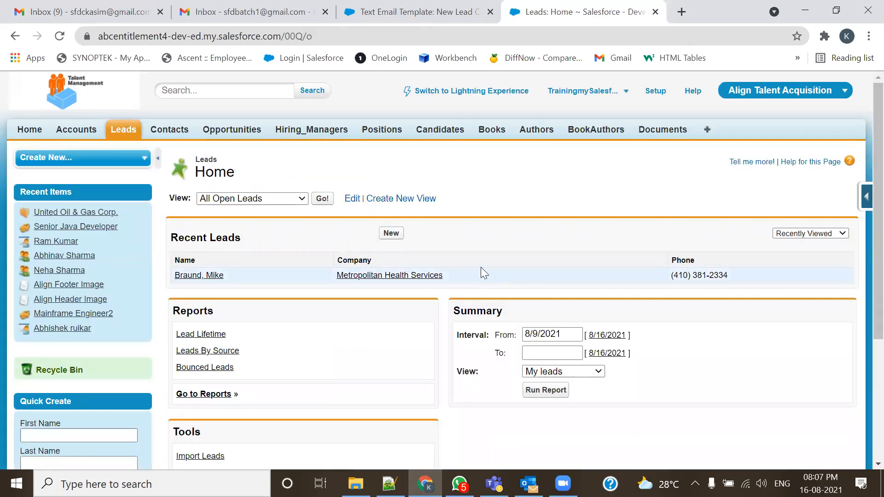
- Start a new lead and enter the name 'Test Lead Reocrd From Workflow 1'
{"action": "left_click", "coordinate": [392, 236]}
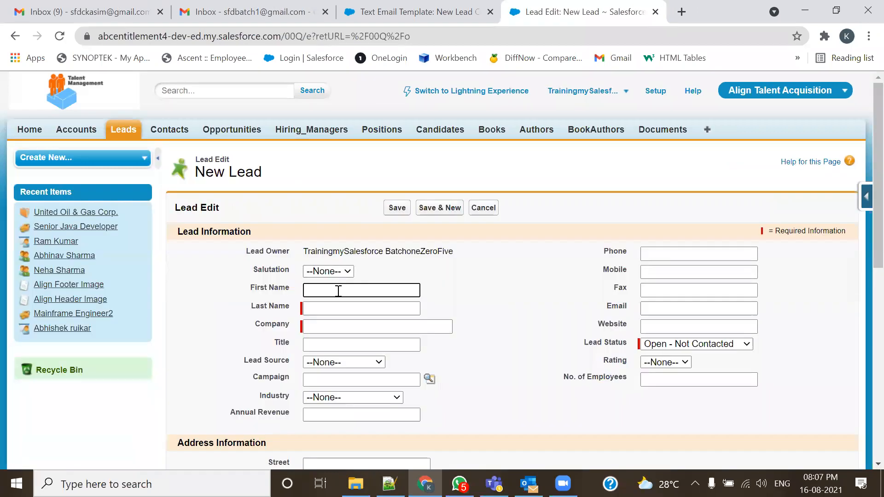
{"action": "type", "text": "Test"}
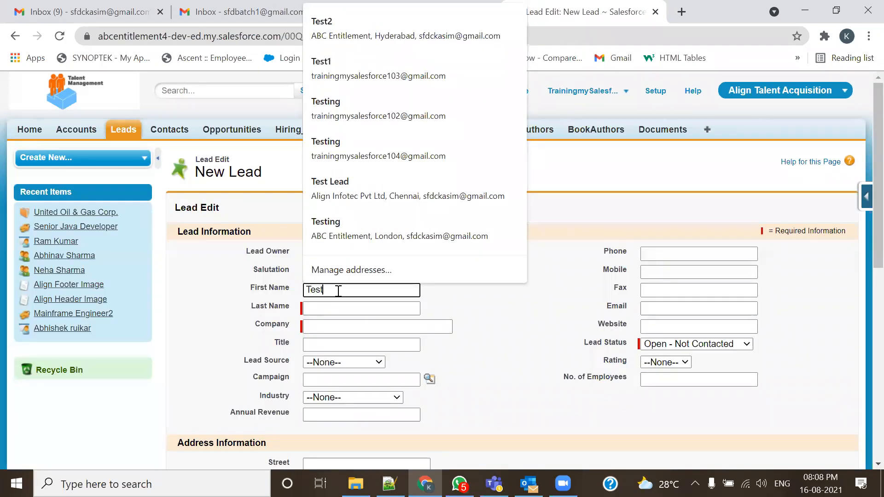
{"action": "type", "text": " Lead"}
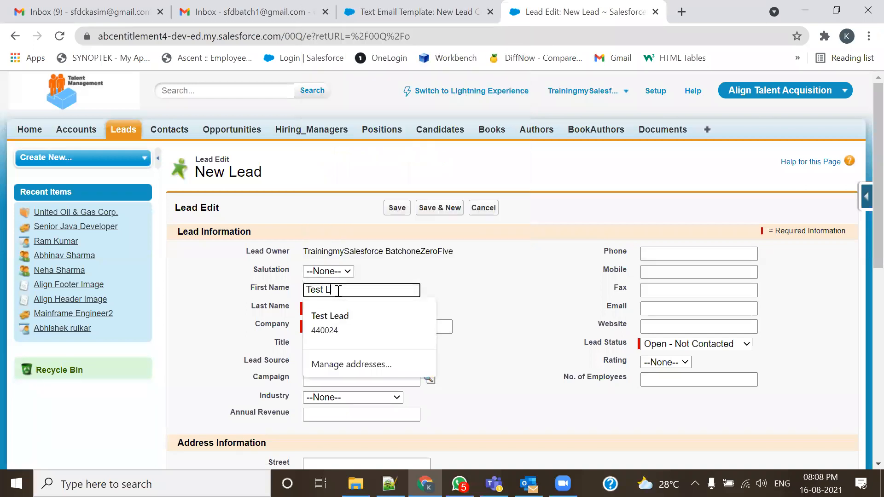
{"action": "left_click", "coordinate": [488, 292]}
{"action": "left_click", "coordinate": [378, 292]}
{"action": "type", "text": "Red"}
{"action": "left_click", "coordinate": [354, 309]}
{"action": "type", "text": "From Wor"}
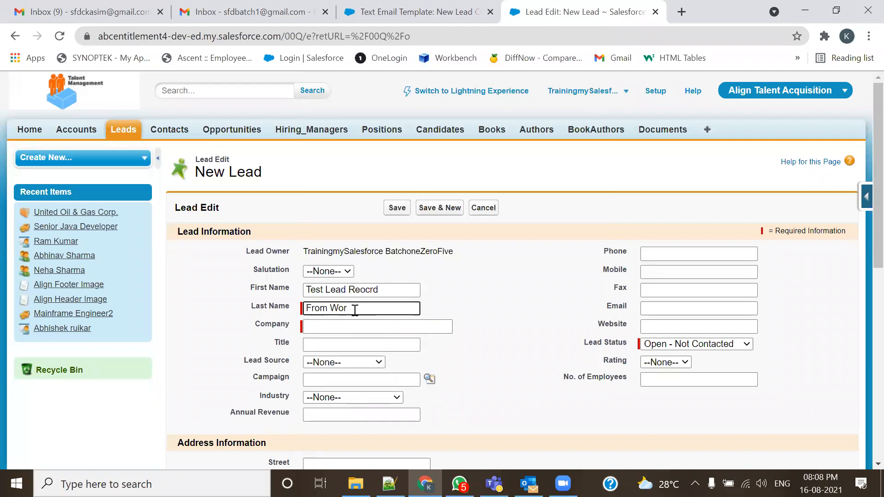
{"action": "type", "text": "kflow 1"}
- Autofill company, email and street from ABC Entitlement; set phone 555889900, mobile 44556, fax 22
{"action": "left_click", "coordinate": [352, 326]}
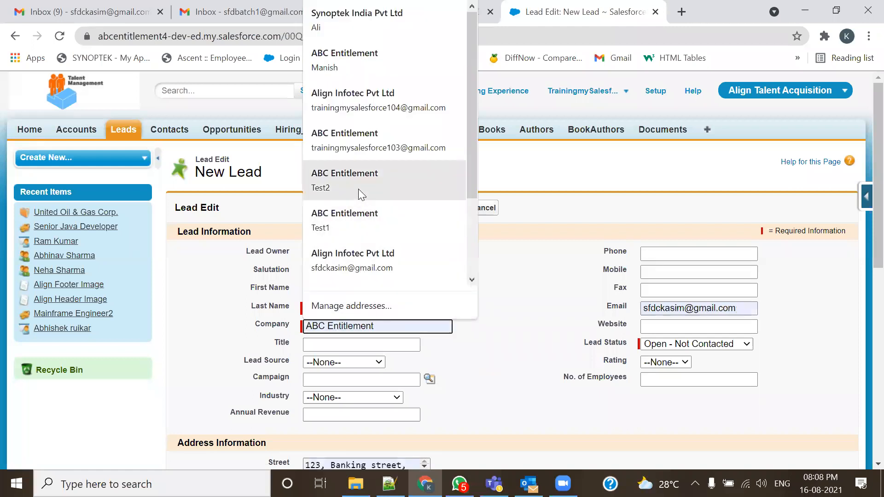
{"action": "left_click", "coordinate": [363, 140]}
{"action": "left_click", "coordinate": [692, 253]}
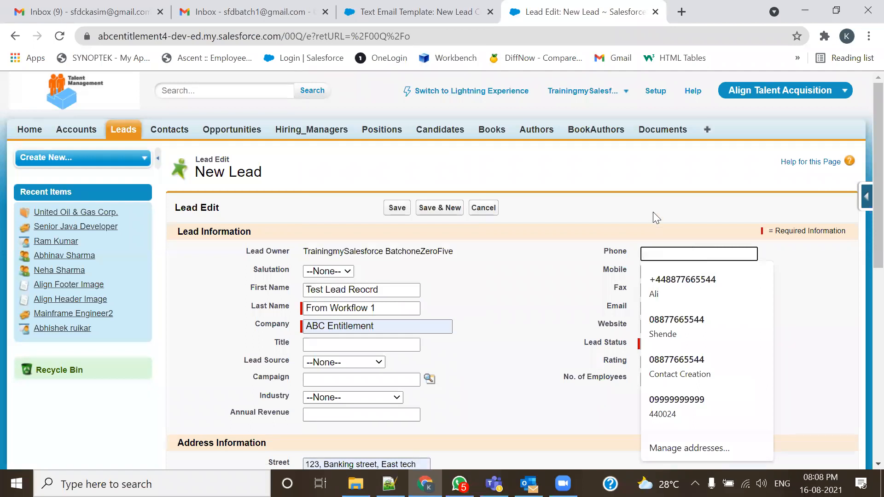
{"action": "type", "text": "555889900"}
{"action": "left_click", "coordinate": [665, 271]}
{"action": "type", "text": "4455667788"}
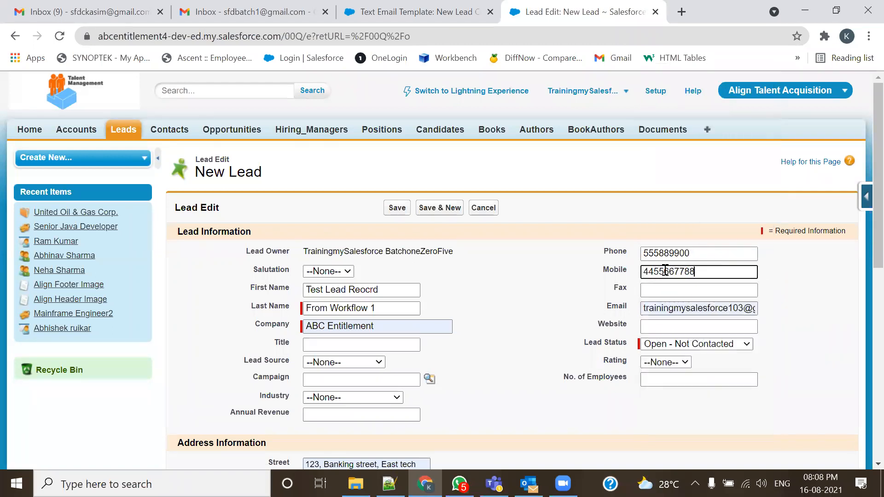
{"action": "left_click", "coordinate": [651, 290]}
{"action": "type", "text": "2233445"}
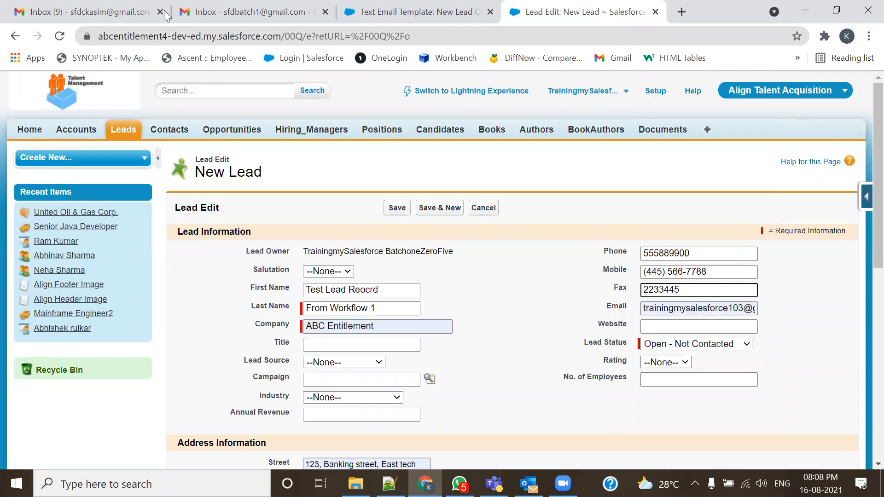
- Mark all 9 unread conversations in the first Gmail inbox as read, then return to Salesforce
{"action": "left_click", "coordinate": [216, 12]}
{"action": "left_click", "coordinate": [103, 14]}
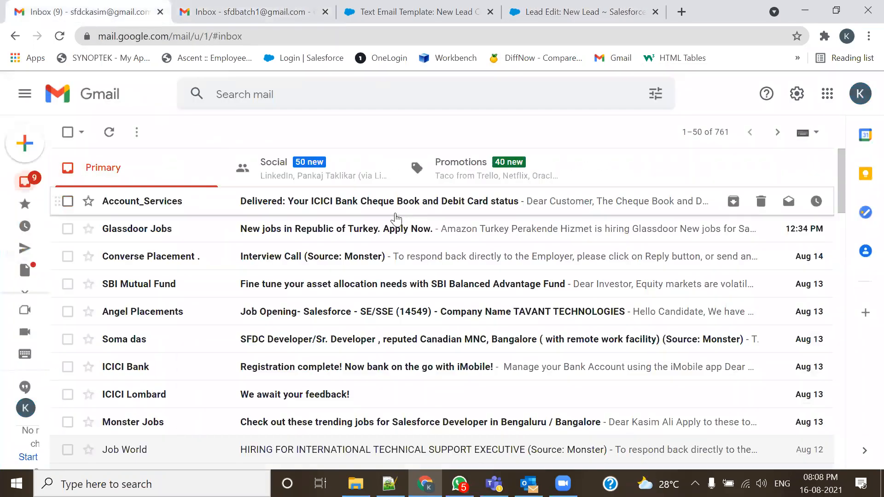
{"action": "left_click", "coordinate": [138, 135]}
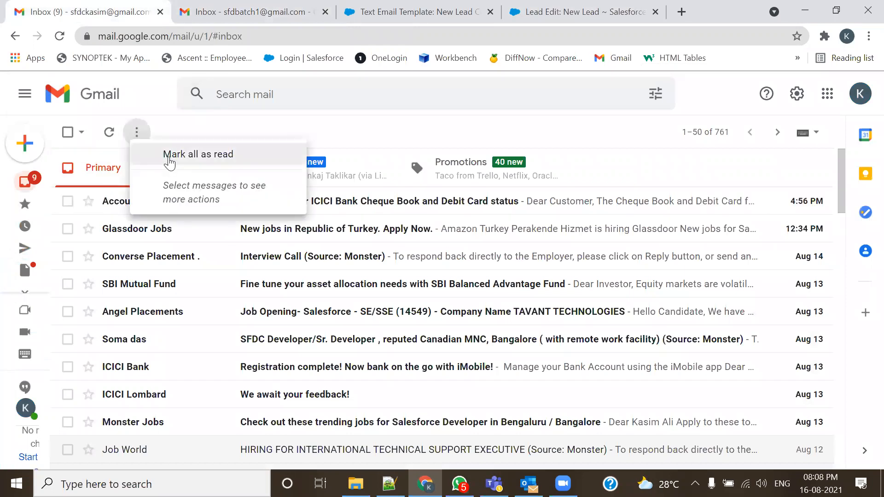
{"action": "left_click", "coordinate": [169, 154]}
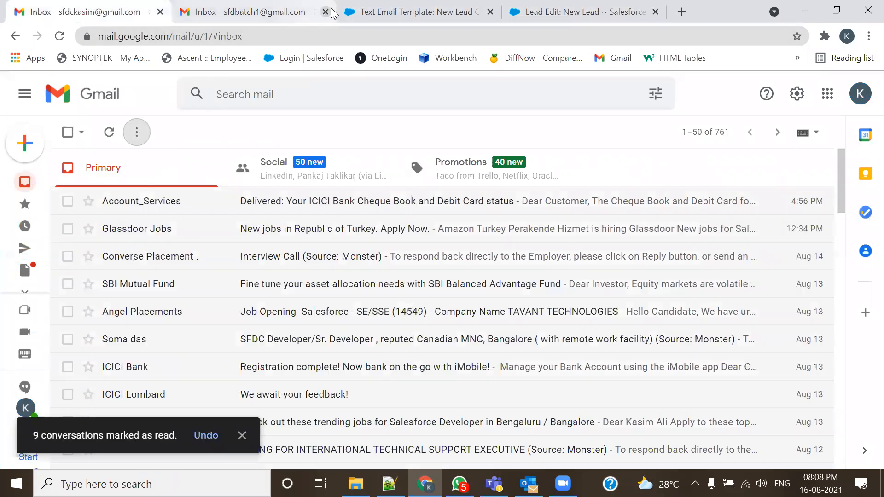
{"action": "left_click", "coordinate": [543, 12]}
{"action": "left_click", "coordinate": [674, 308]}
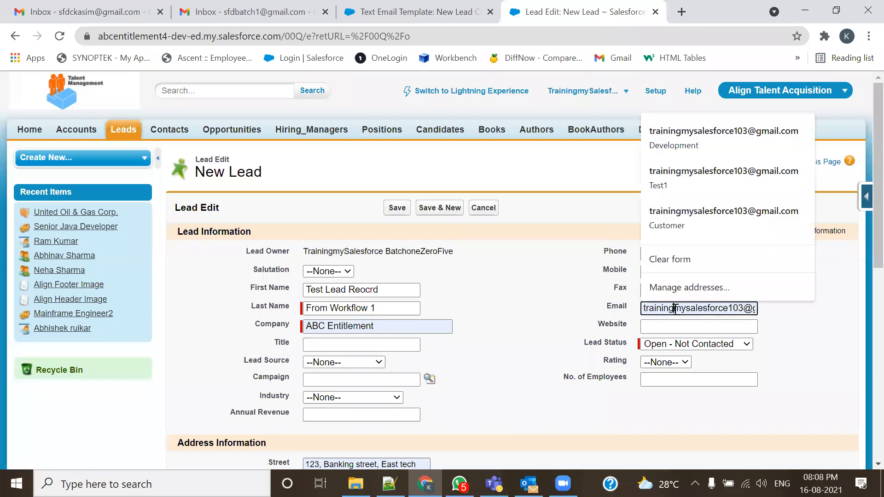
{"action": "type", "text": "sf"}
{"action": "key", "text": "ctrl+a"}
{"action": "type", "text": "sfd"}
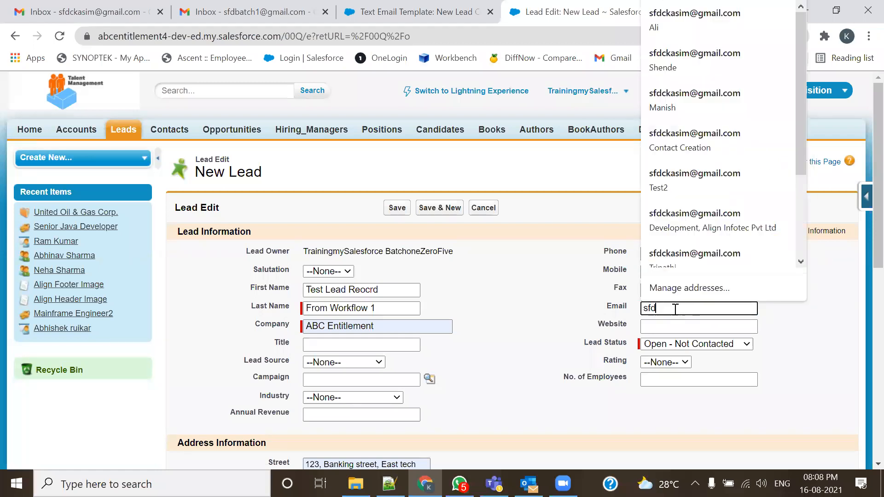
{"action": "left_click", "coordinate": [684, 221]}
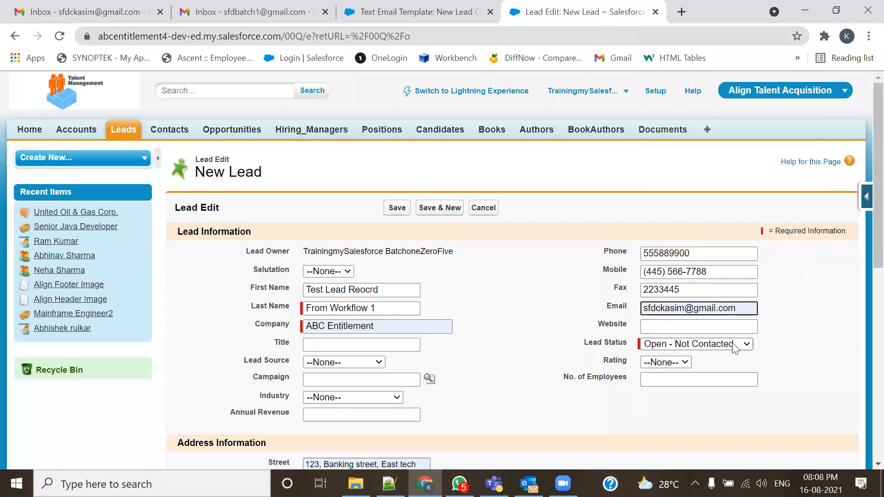
{"action": "scroll", "coordinate": [735, 349], "scroll_direction": "down", "scroll_amount": 1}
{"action": "left_click", "coordinate": [691, 258]}
{"action": "type", "text": "www.test.com"}
{"action": "left_click", "coordinate": [665, 293]}
{"action": "left_click", "coordinate": [666, 313]}
{"action": "left_click", "coordinate": [666, 312]}
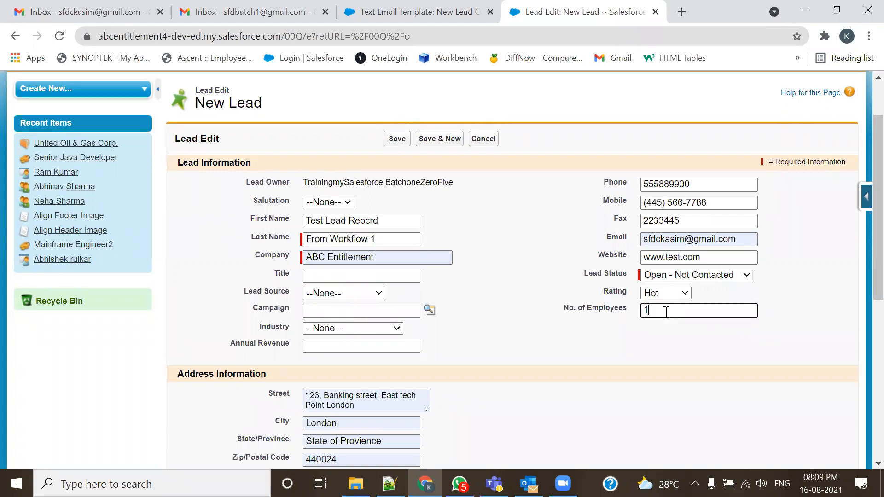
- Set title Software Developer, lead source Web, industry Electronics and annual revenue 10000000
{"action": "left_click", "coordinate": [336, 276]}
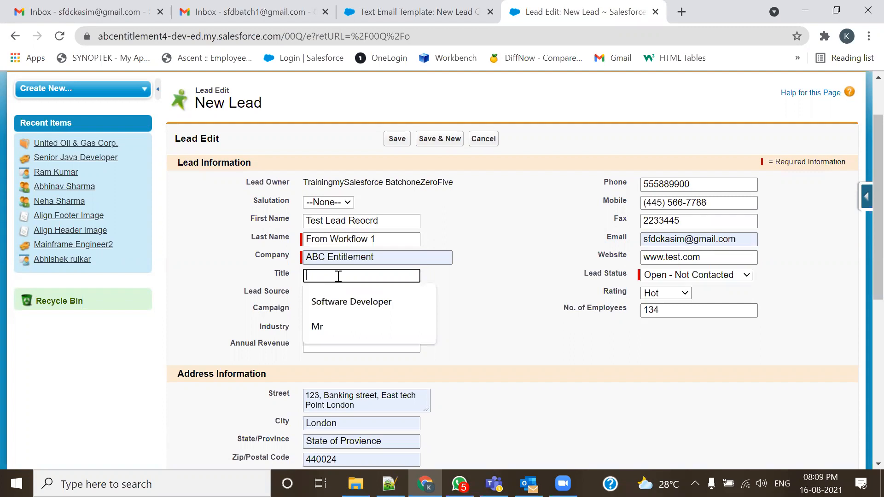
{"action": "left_click", "coordinate": [336, 294]}
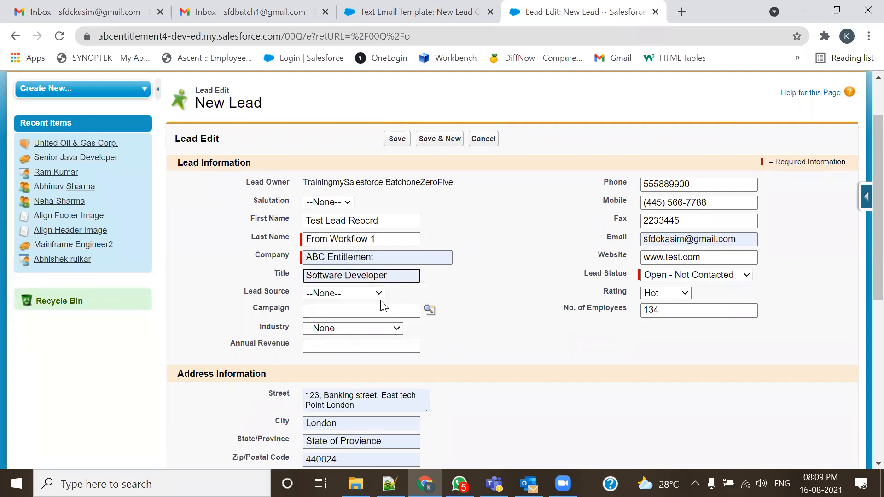
{"action": "left_click", "coordinate": [363, 293]}
{"action": "left_click", "coordinate": [356, 316]}
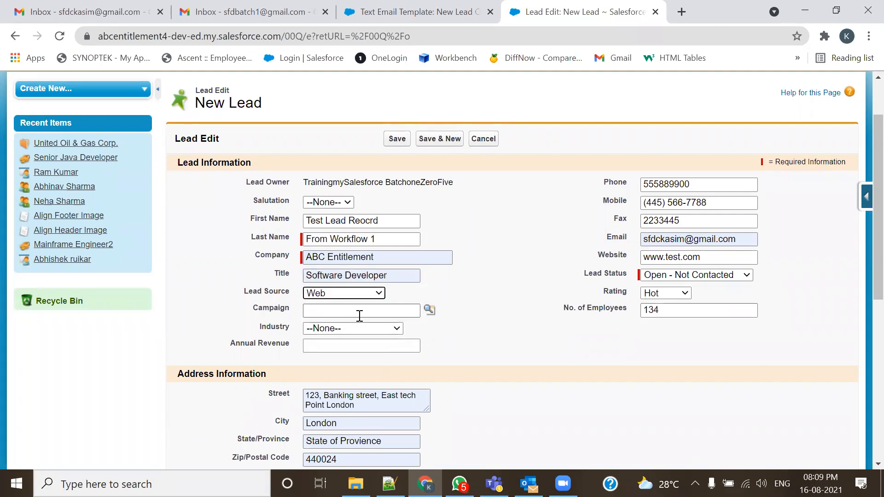
{"action": "left_click", "coordinate": [340, 331]}
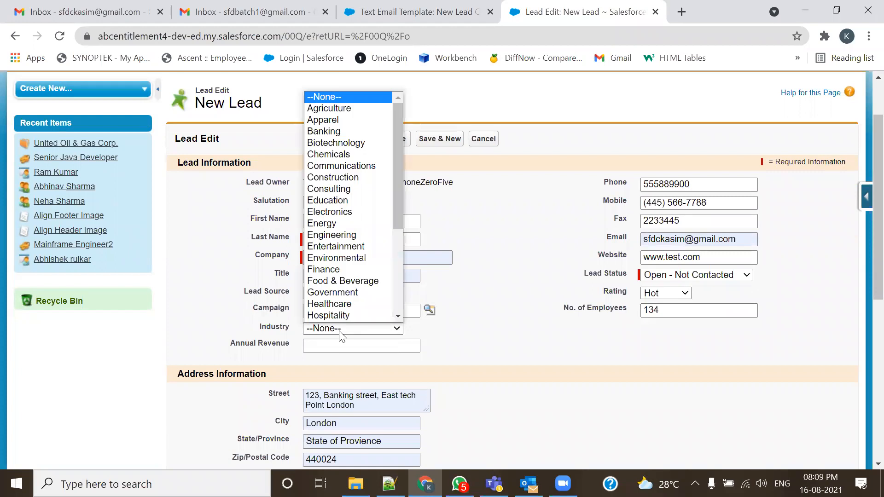
{"action": "left_click", "coordinate": [344, 213]}
{"action": "left_click", "coordinate": [363, 346]}
{"action": "left_click", "coordinate": [361, 370]}
- Set product interest to GC1000 series and choose a Primary value
{"action": "scroll", "coordinate": [575, 382], "scroll_direction": "down", "scroll_amount": 3}
{"action": "scroll", "coordinate": [446, 354], "scroll_direction": "down", "scroll_amount": 3}
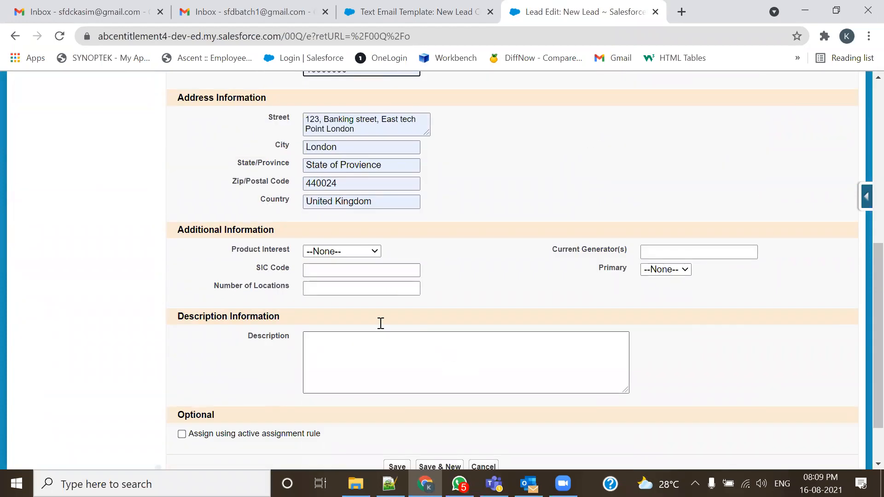
{"action": "left_click", "coordinate": [332, 252]}
{"action": "left_click", "coordinate": [335, 274]}
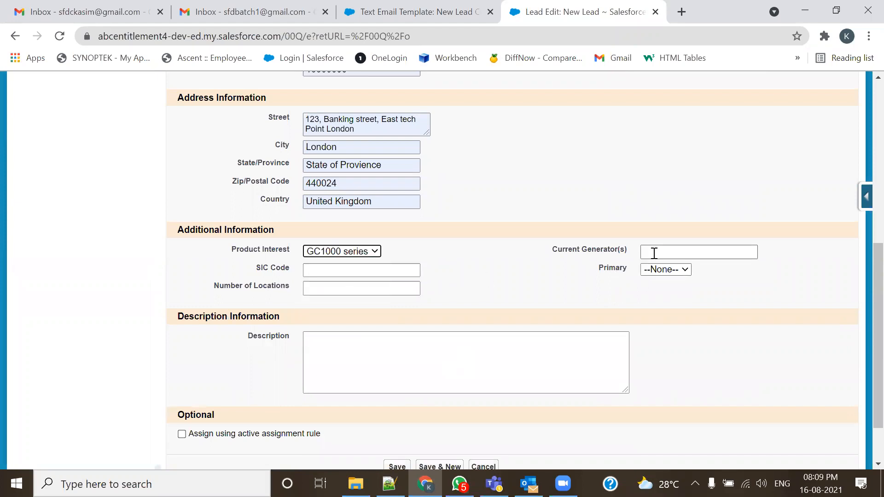
{"action": "left_click", "coordinate": [346, 272]}
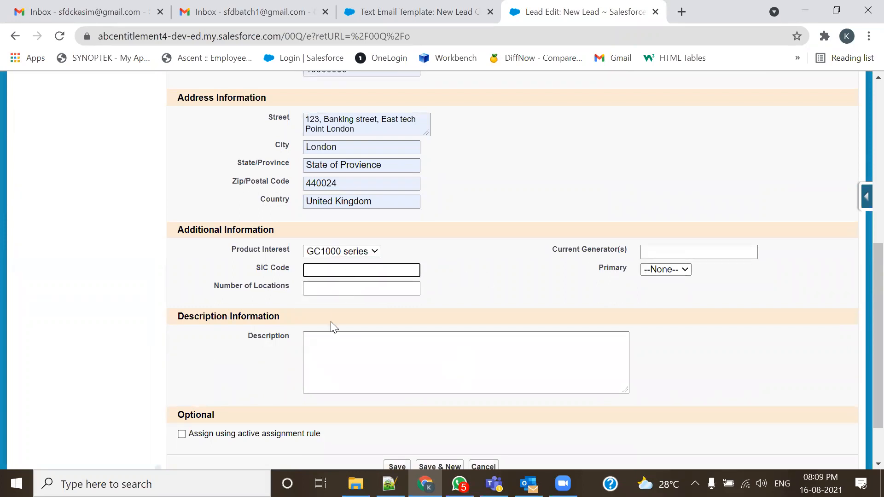
{"action": "scroll", "coordinate": [343, 371], "scroll_direction": "down", "scroll_amount": 2}
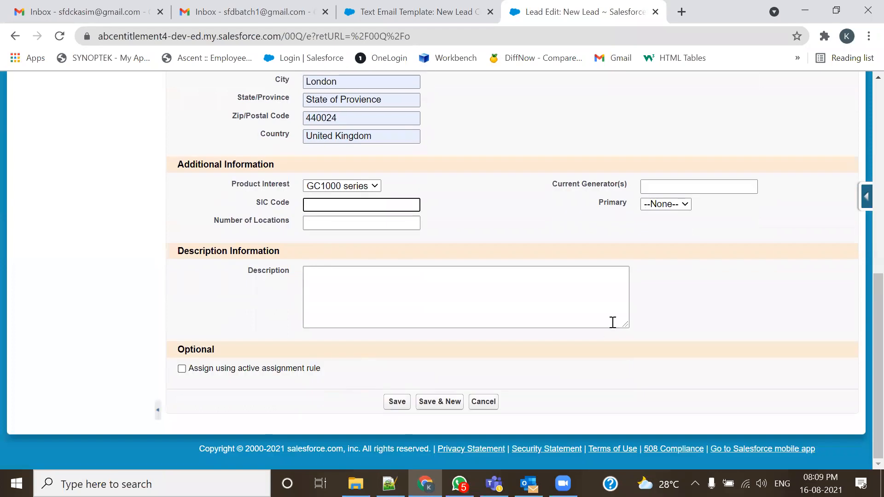
{"action": "left_click", "coordinate": [683, 205]}
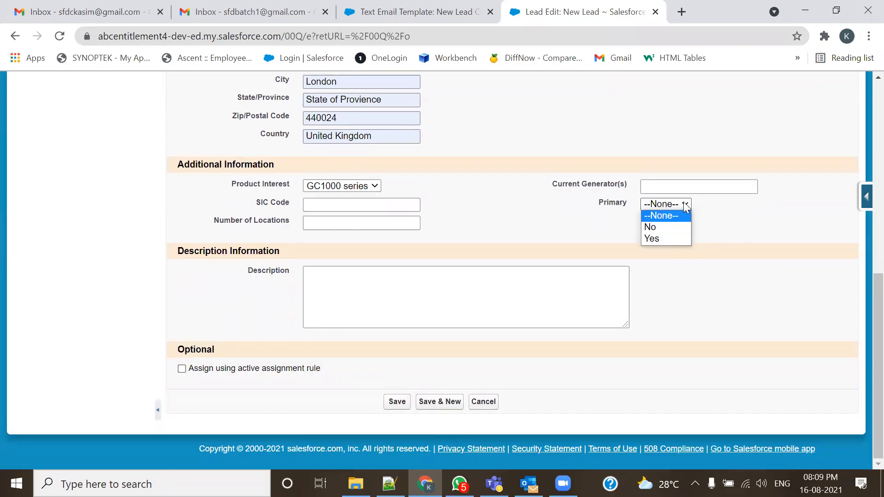
{"action": "left_click", "coordinate": [673, 236]}
{"action": "scroll", "coordinate": [656, 337], "scroll_direction": "up", "scroll_amount": 7}
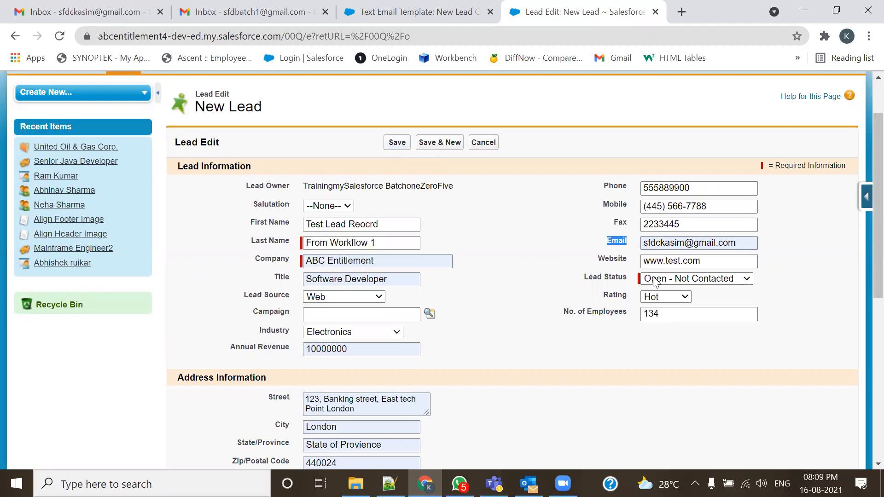
- Check the lead's email address and entered field values on the New Lead form
{"action": "left_click_drag", "start_coordinate": [741, 240], "coordinate": [633, 247]}
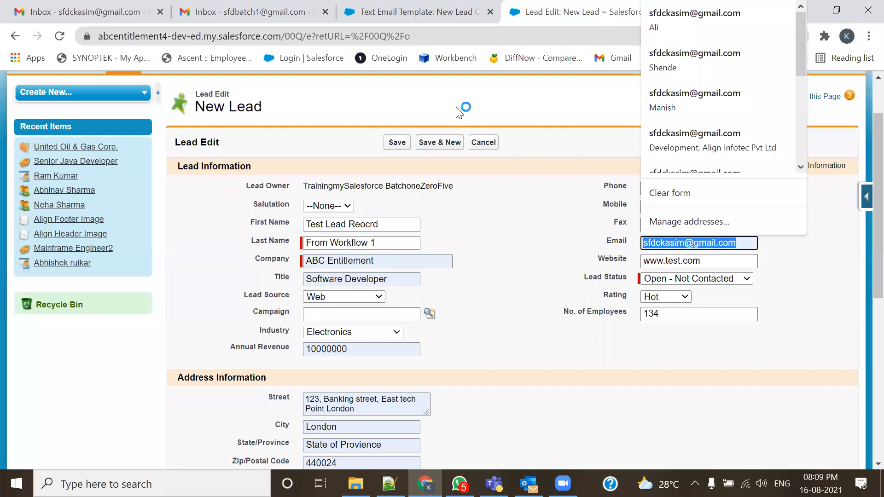
{"action": "left_click", "coordinate": [505, 313]}
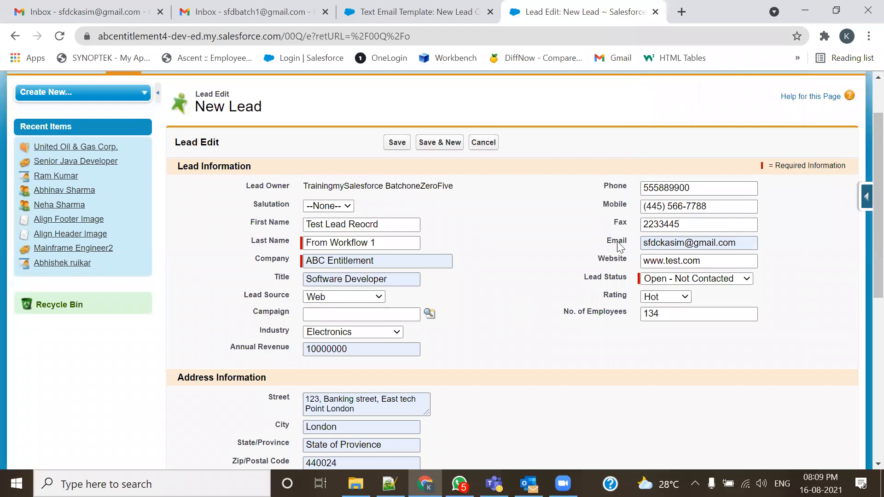
{"action": "left_click", "coordinate": [633, 248]}
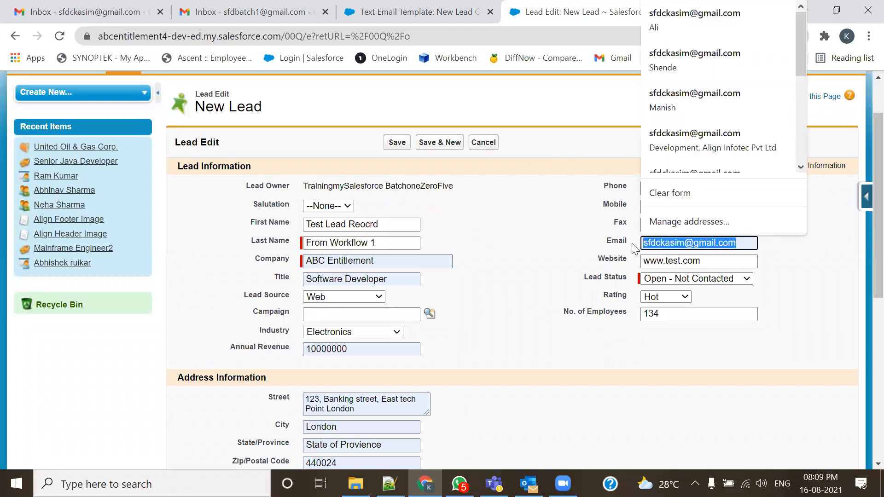
{"action": "left_click_drag", "start_coordinate": [487, 211], "coordinate": [496, 405]}
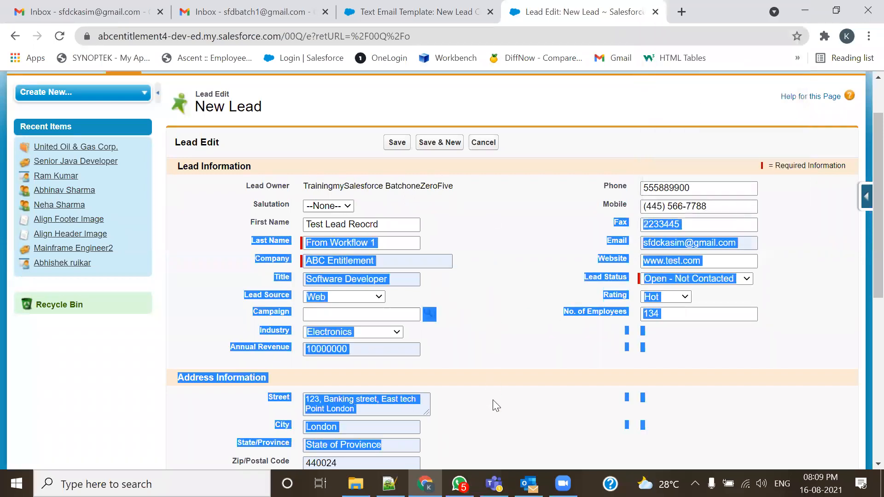
{"action": "left_click", "coordinate": [511, 233]}
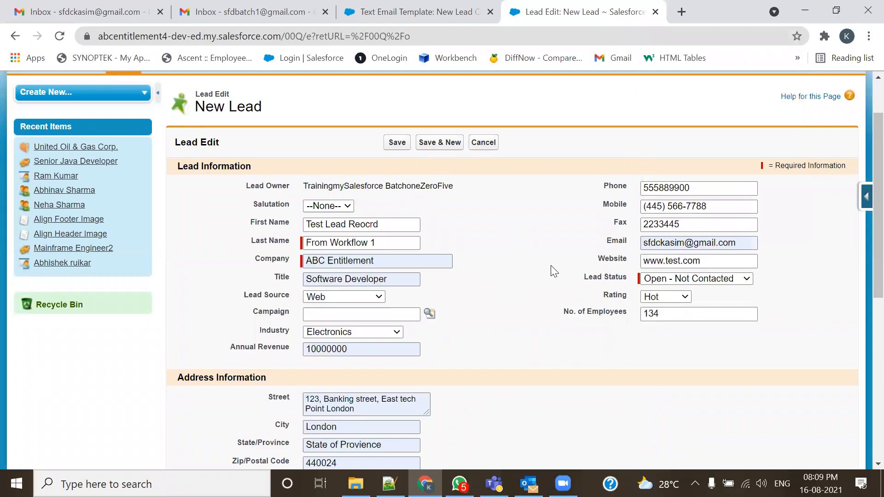
- Cross-check the fields against the email template, then save the new lead
{"action": "left_click", "coordinate": [442, 14]}
{"action": "scroll", "coordinate": [366, 304], "scroll_direction": "down", "scroll_amount": 5}
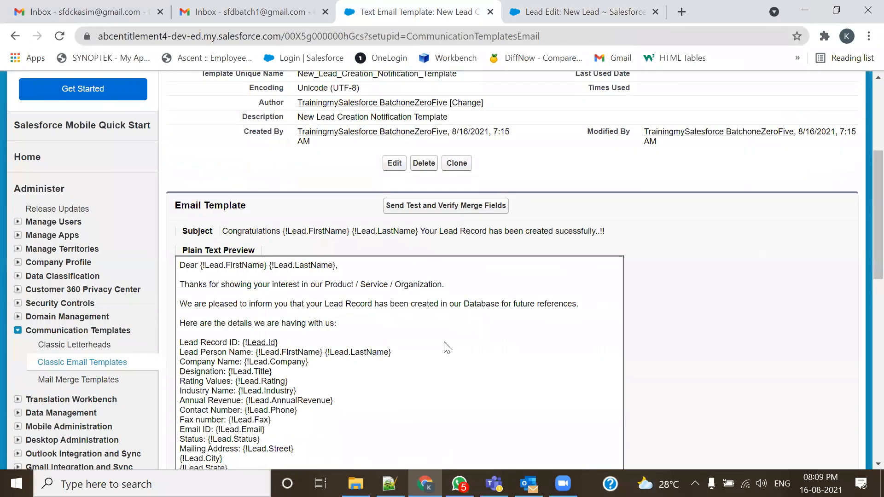
{"action": "scroll", "coordinate": [444, 348], "scroll_direction": "down", "scroll_amount": 3}
{"action": "left_click", "coordinate": [548, 12]}
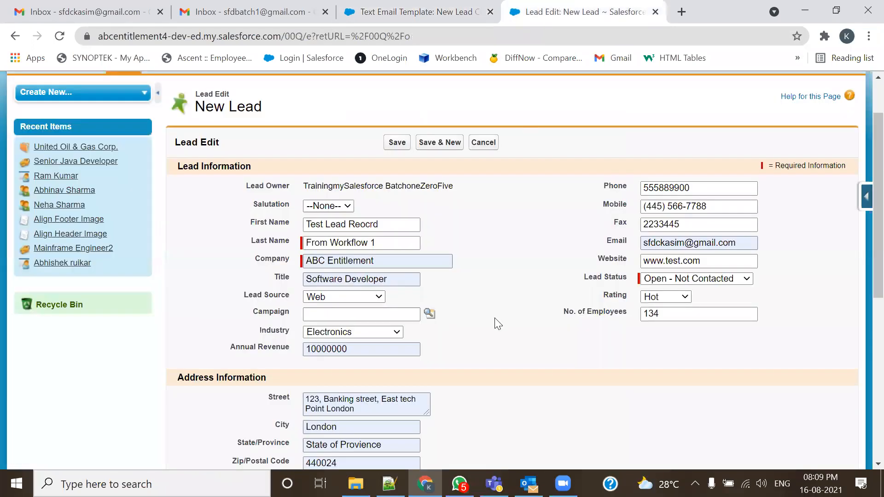
{"action": "left_click", "coordinate": [440, 13]}
{"action": "scroll", "coordinate": [479, 301], "scroll_direction": "up", "scroll_amount": 8}
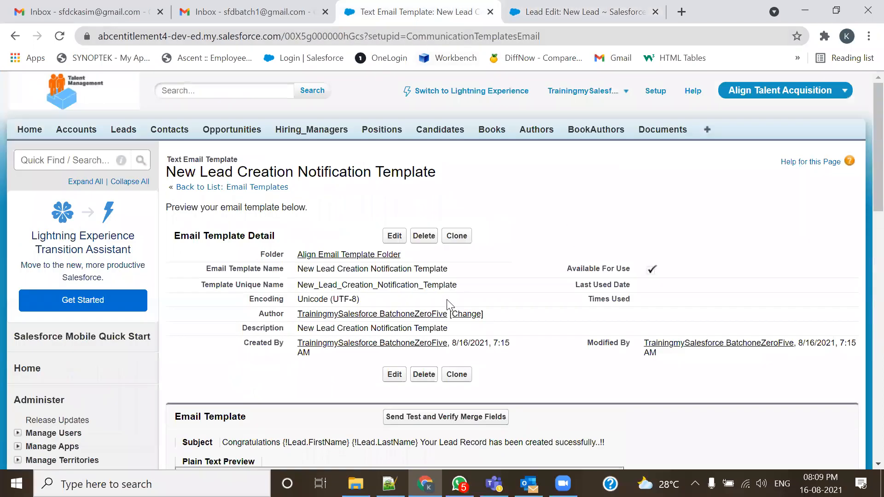
{"action": "scroll", "coordinate": [398, 399], "scroll_direction": "down", "scroll_amount": 3}
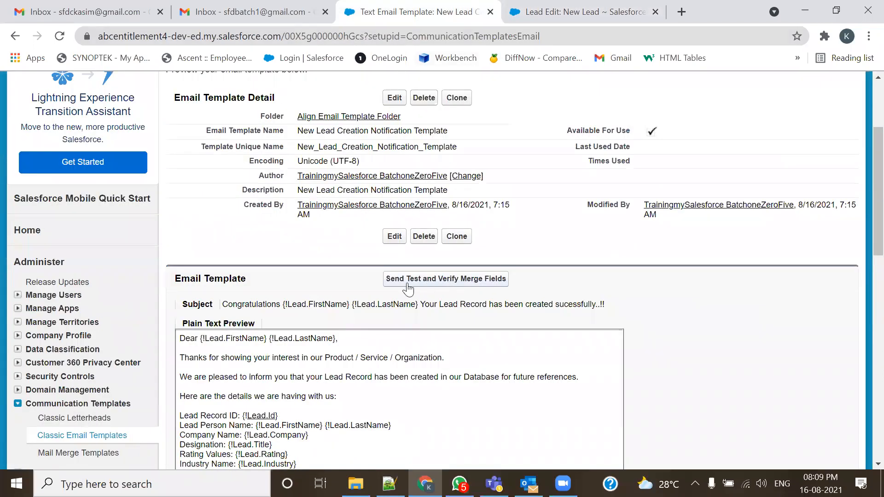
{"action": "left_click", "coordinate": [550, 8]}
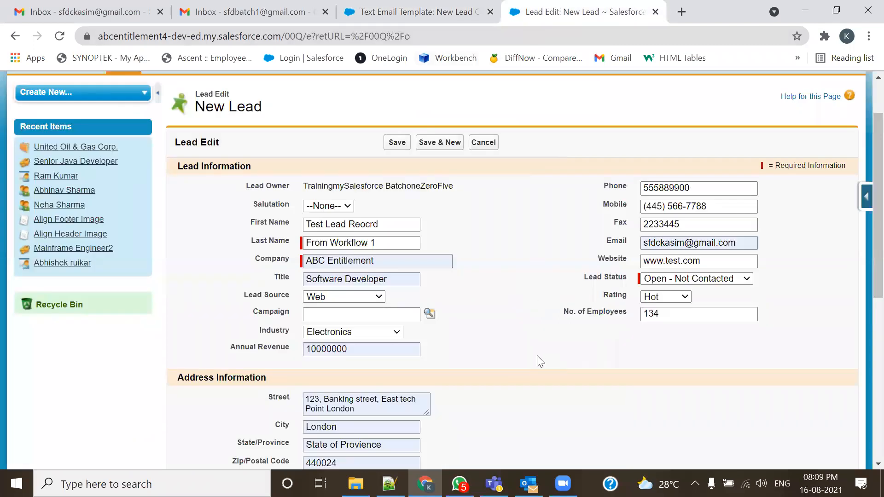
{"action": "left_click", "coordinate": [398, 143]}
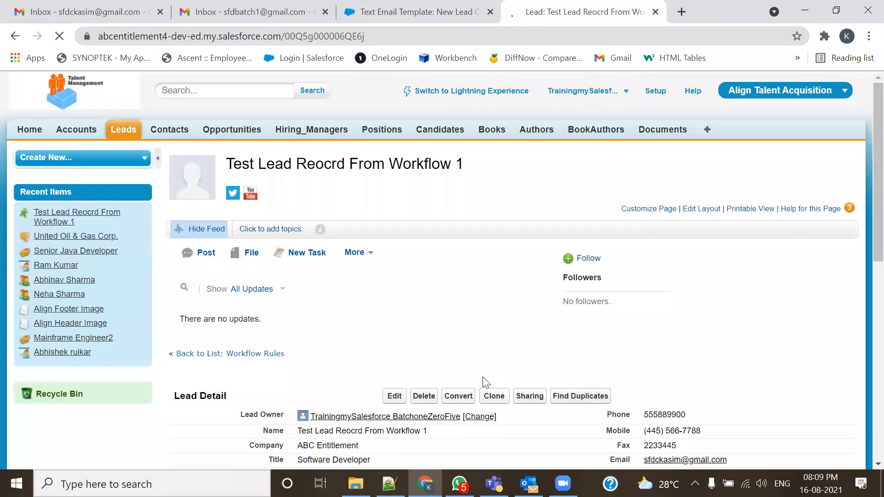
{"action": "left_click", "coordinate": [118, 9]}
- Refresh the Gmail inbox and open the new Congratulations notification email
{"action": "left_click", "coordinate": [59, 36]}
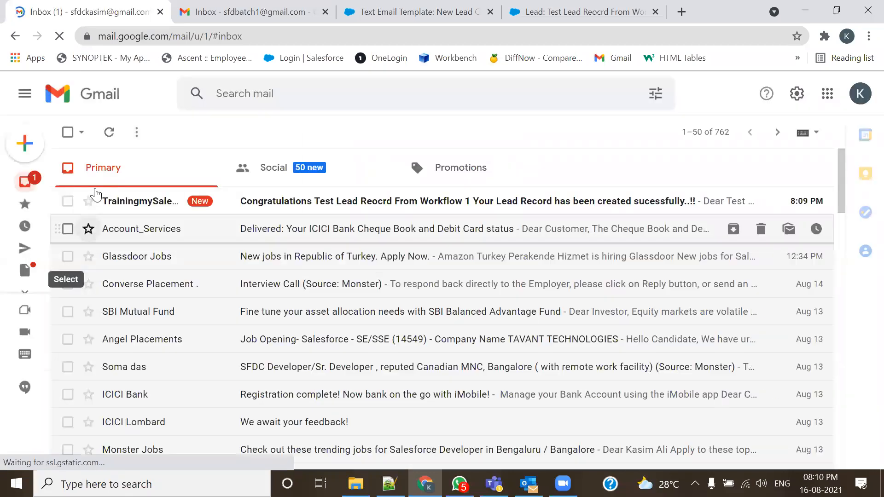
{"action": "left_click", "coordinate": [134, 212]}
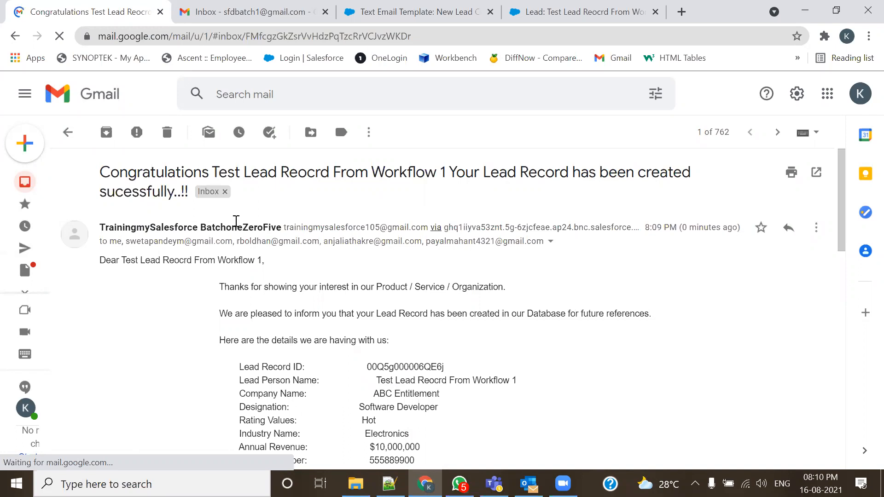
{"action": "scroll", "coordinate": [171, 255], "scroll_direction": "down", "scroll_amount": 1}
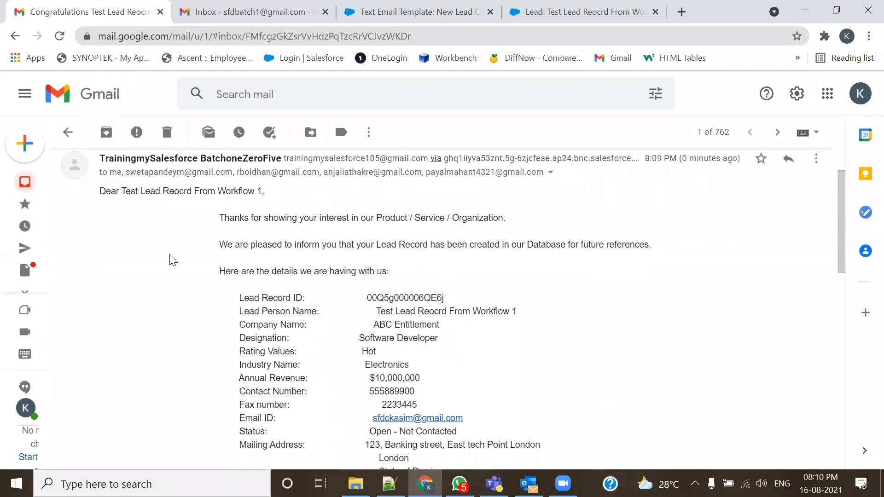
{"action": "scroll", "coordinate": [170, 255], "scroll_direction": "up", "scroll_amount": 1}
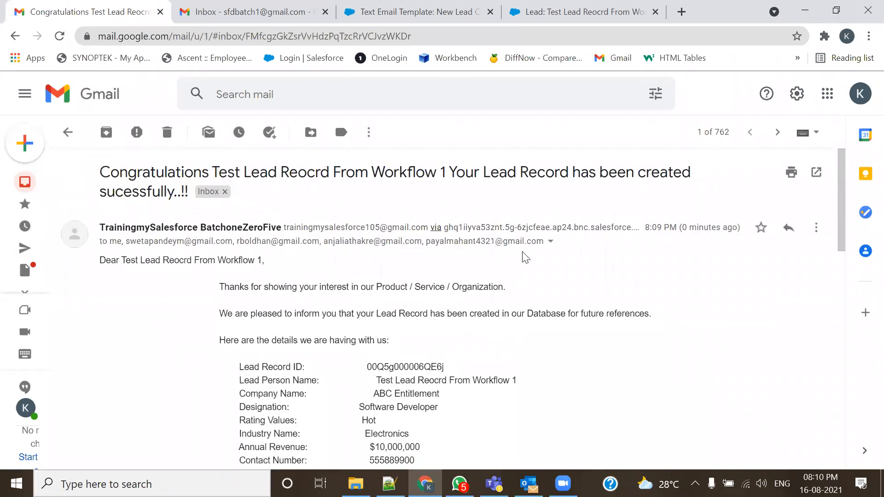
- Expand the sender and recipient details, review the cc list, and scroll through the lead's details
{"action": "left_click", "coordinate": [550, 242]}
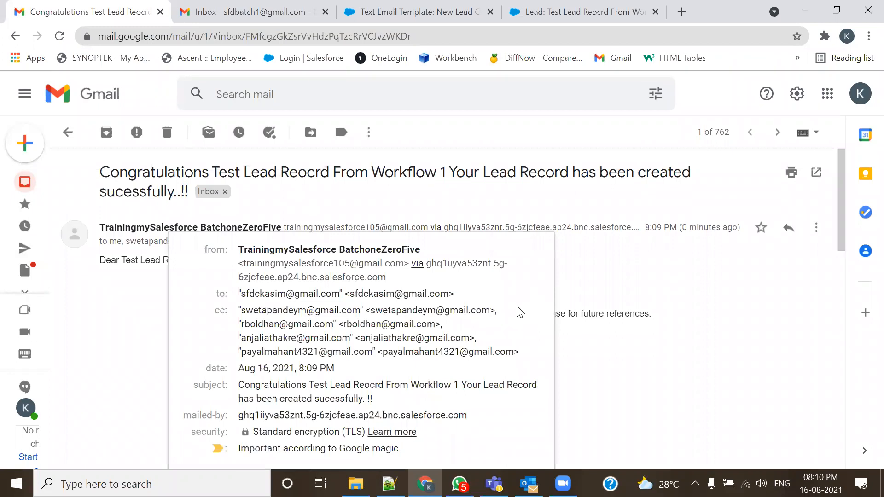
{"action": "scroll", "coordinate": [519, 312], "scroll_direction": "down", "scroll_amount": 1}
{"action": "left_click_drag", "start_coordinate": [241, 244], "coordinate": [532, 285]}
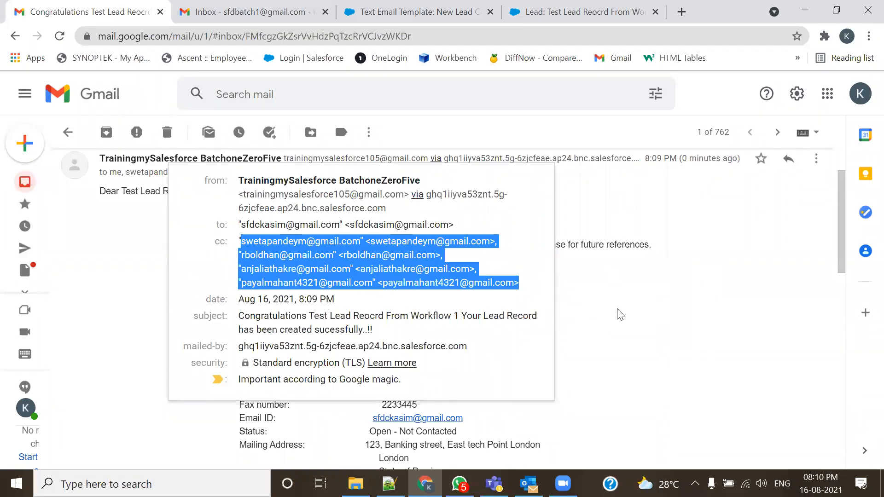
{"action": "left_click", "coordinate": [635, 308]}
{"action": "scroll", "coordinate": [535, 353], "scroll_direction": "down", "scroll_amount": 2}
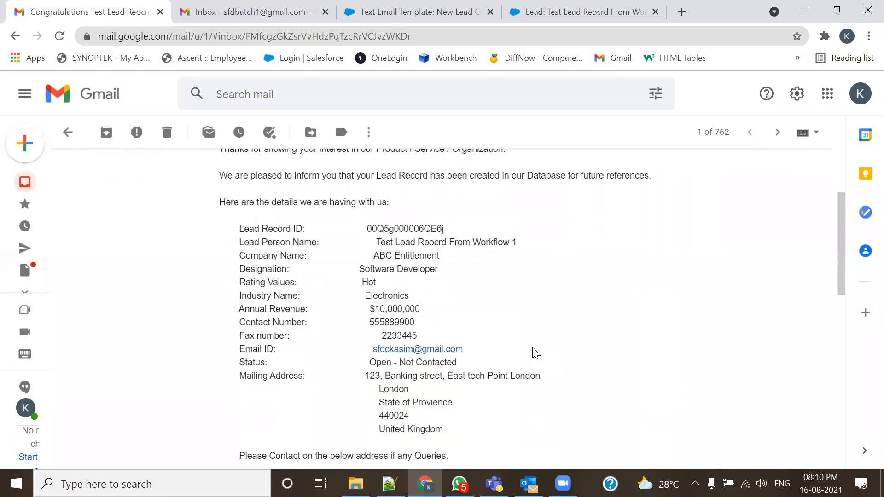
{"action": "scroll", "coordinate": [535, 353], "scroll_direction": "down", "scroll_amount": 2}
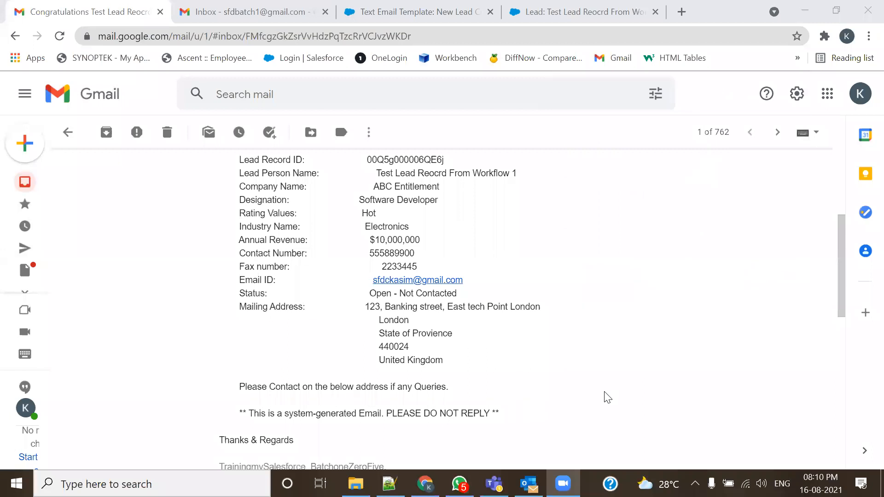
{"action": "scroll", "coordinate": [609, 384], "scroll_direction": "up", "scroll_amount": 5}
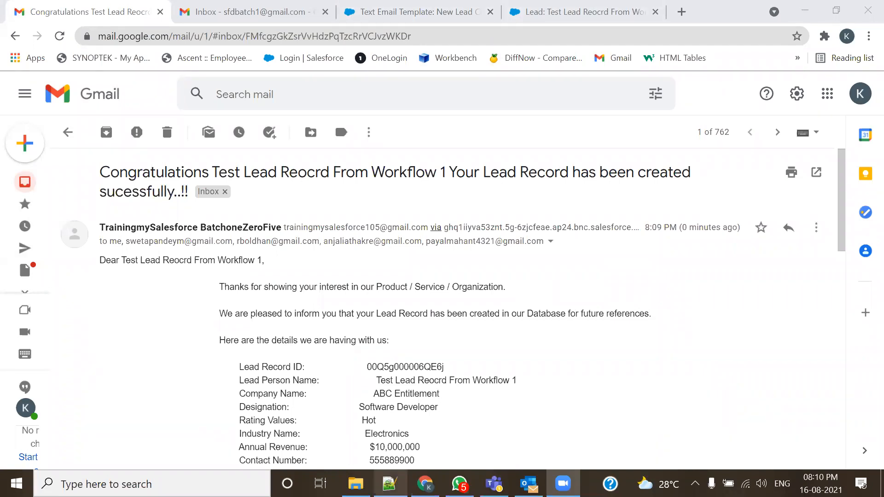
{"action": "mouse_move", "coordinate": [390, 483]}
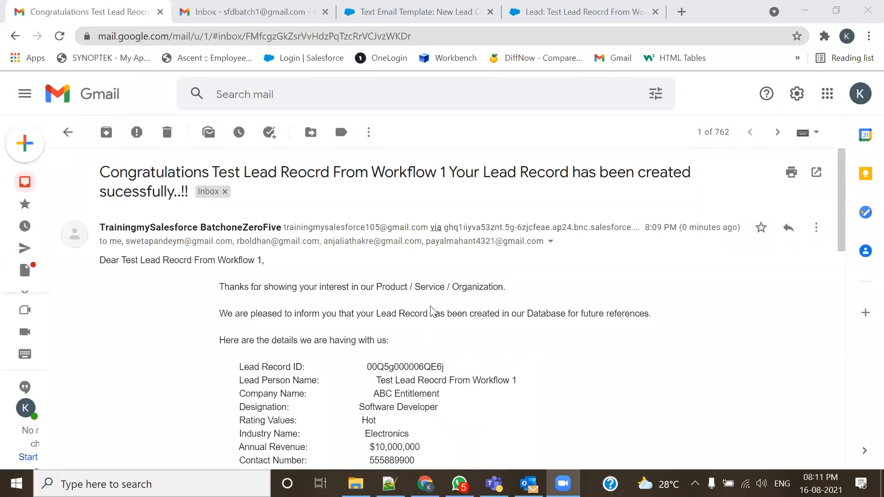
- Return to 105-Admin.txt and review the three workflow-rule assignments and the submission e-mail address
{"action": "key", "text": "alt+Tab"}
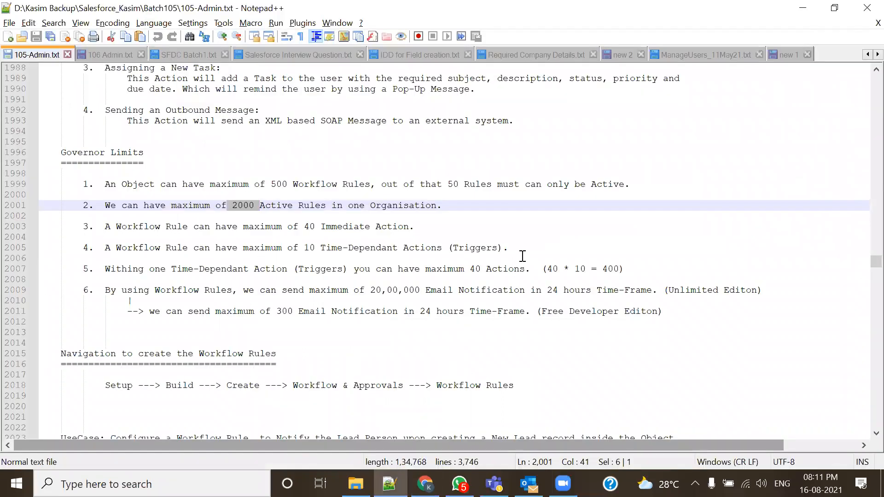
{"action": "scroll", "coordinate": [523, 256], "scroll_direction": "down", "scroll_amount": 17}
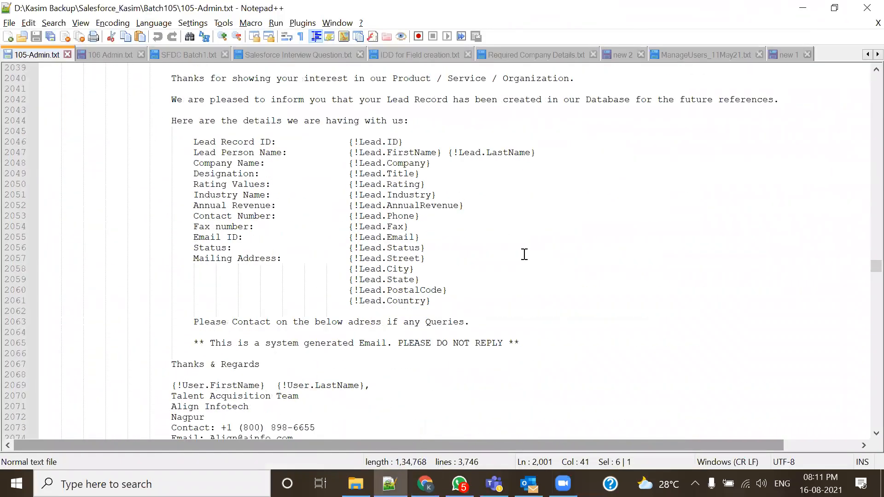
{"action": "scroll", "coordinate": [524, 254], "scroll_direction": "down", "scroll_amount": 9}
{"action": "left_click_drag", "start_coordinate": [334, 314], "coordinate": [50, 208]}
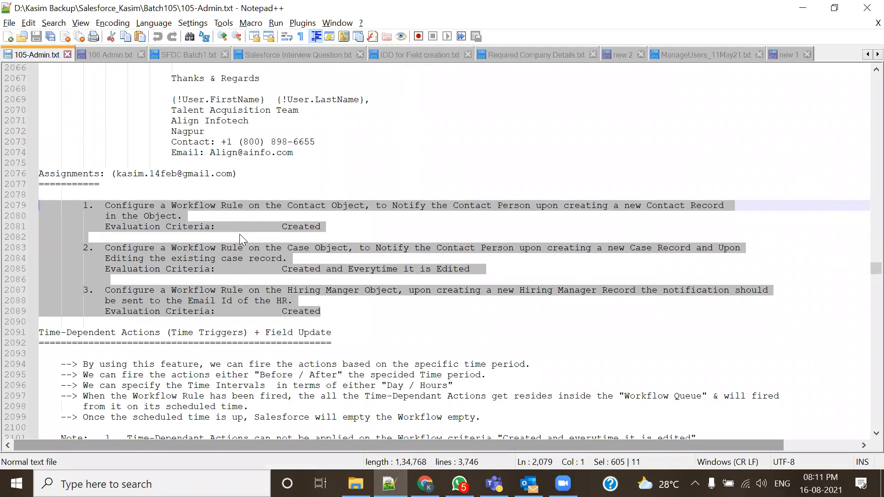
{"action": "left_click_drag", "start_coordinate": [329, 313], "coordinate": [35, 204]}
{"action": "left_click_drag", "start_coordinate": [237, 173], "coordinate": [112, 173]}
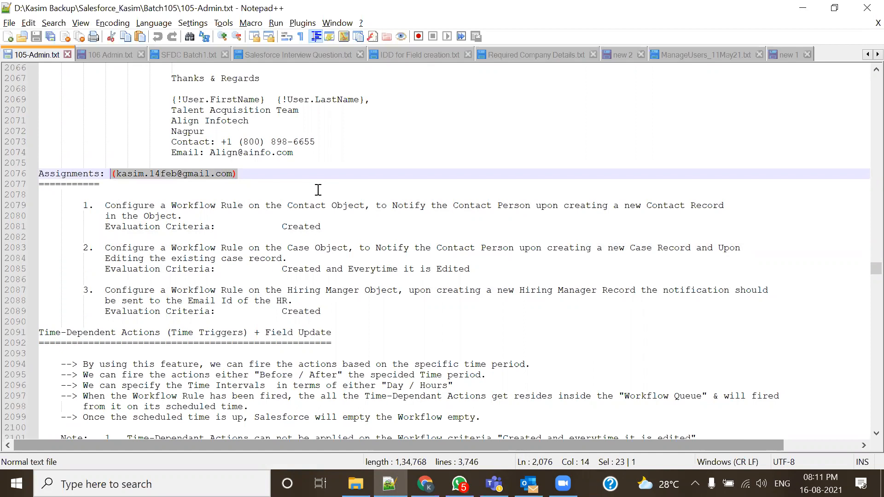
{"action": "left_click", "coordinate": [177, 186]}
{"action": "left_click_drag", "start_coordinate": [111, 173], "coordinate": [246, 174]}
- Go through each assignment's evaluation criteria and bookmark line 2091, the Time-Dependent Actions heading
{"action": "left_click_drag", "start_coordinate": [95, 206], "coordinate": [331, 215]}
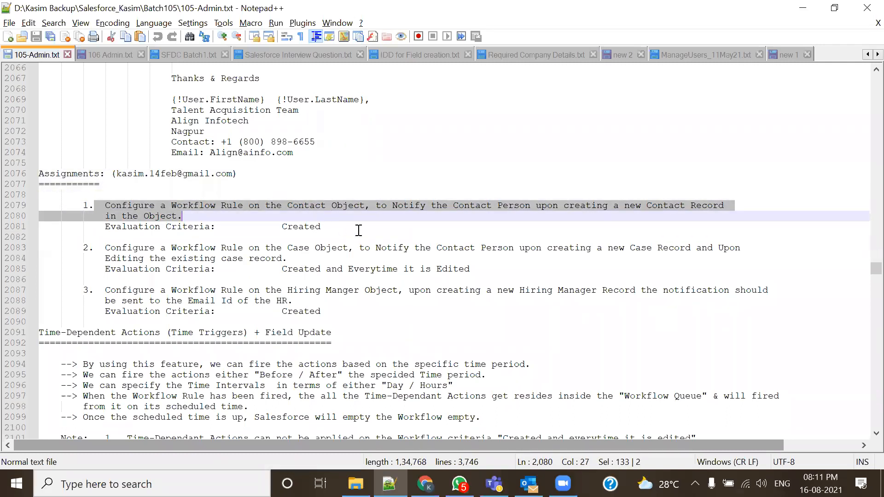
{"action": "left_click", "coordinate": [387, 216]}
{"action": "left_click_drag", "start_coordinate": [105, 226], "coordinate": [345, 228]}
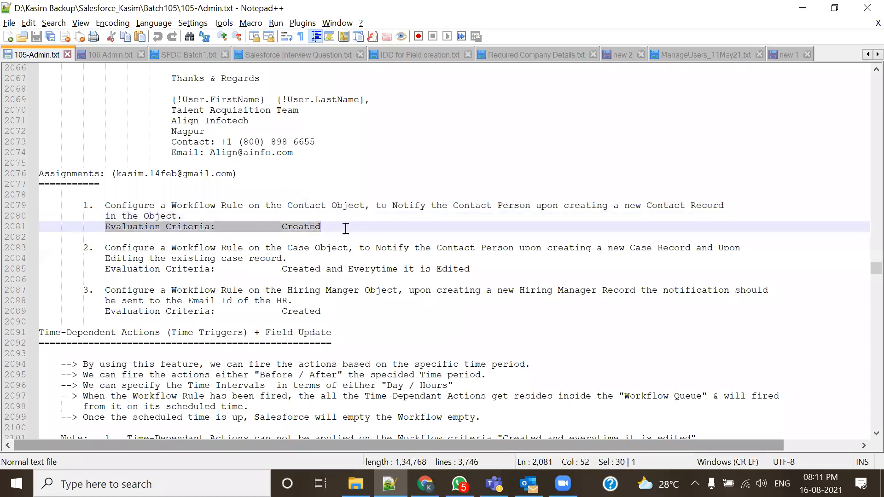
{"action": "left_click_drag", "start_coordinate": [103, 269], "coordinate": [478, 270]}
{"action": "left_click_drag", "start_coordinate": [355, 322], "coordinate": [41, 205]}
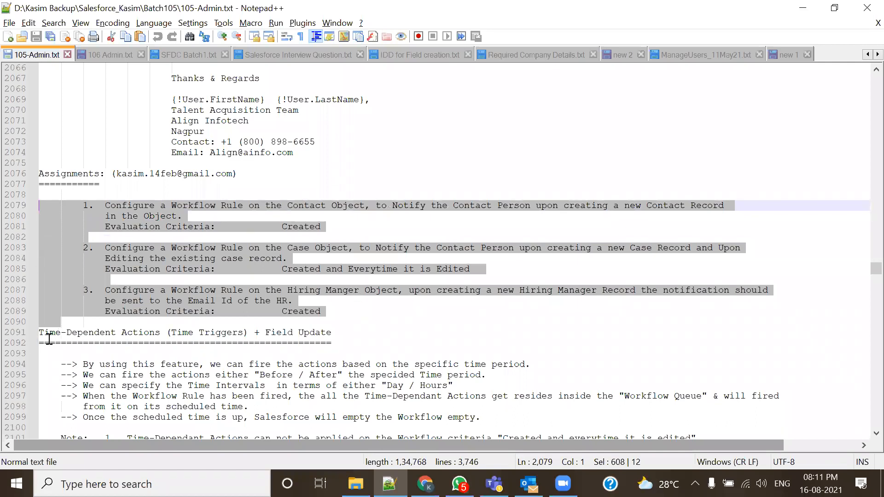
{"action": "left_click", "coordinate": [33, 332]}
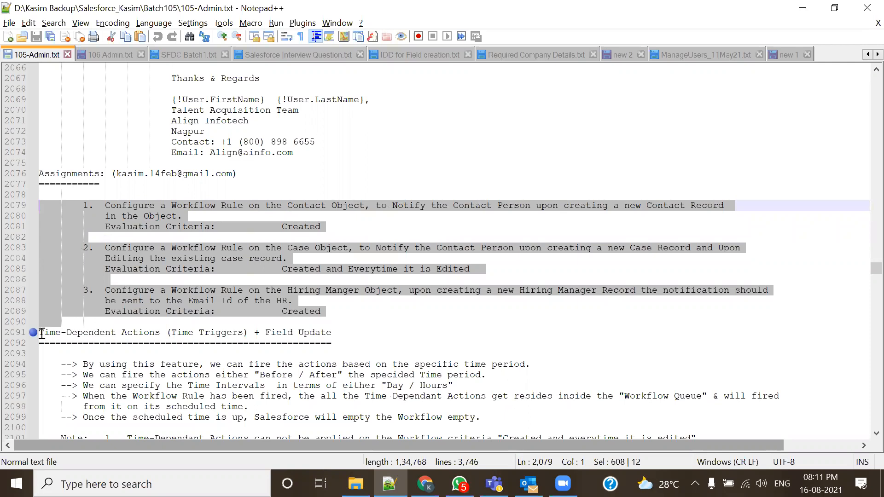